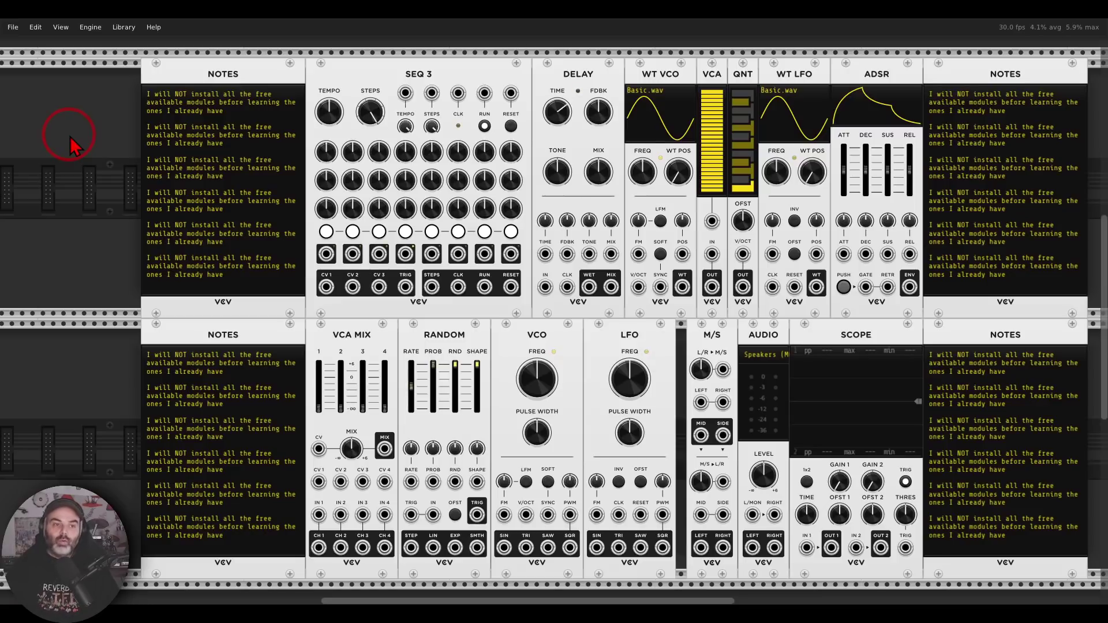
Open the module browser and try preview zooms of 71% and 141%, returning to 100%
right_click(69, 144)
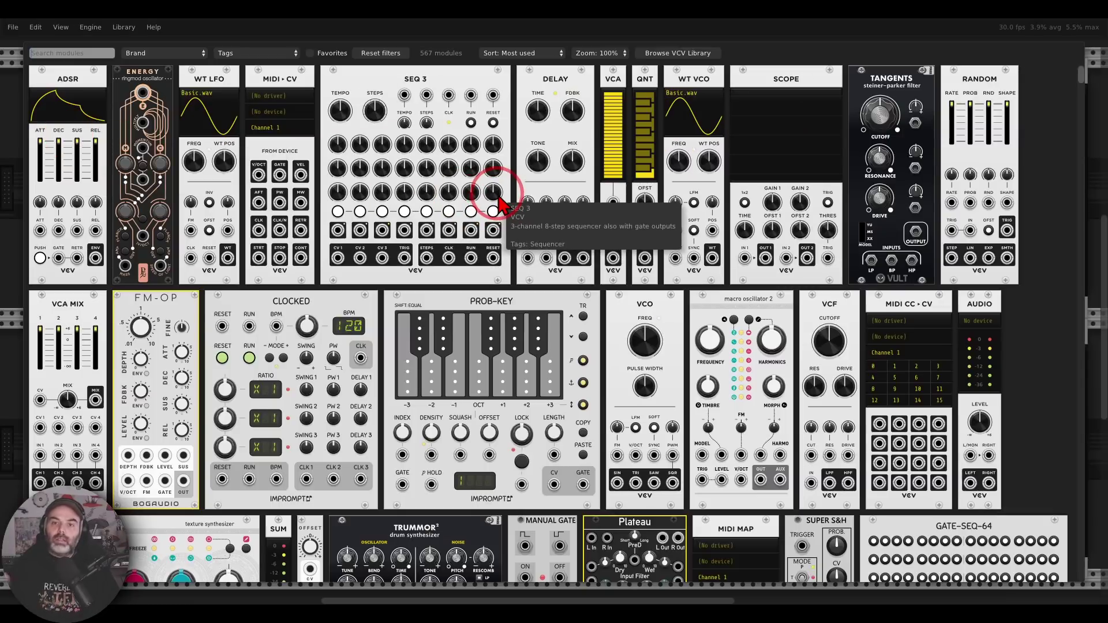
click(602, 53)
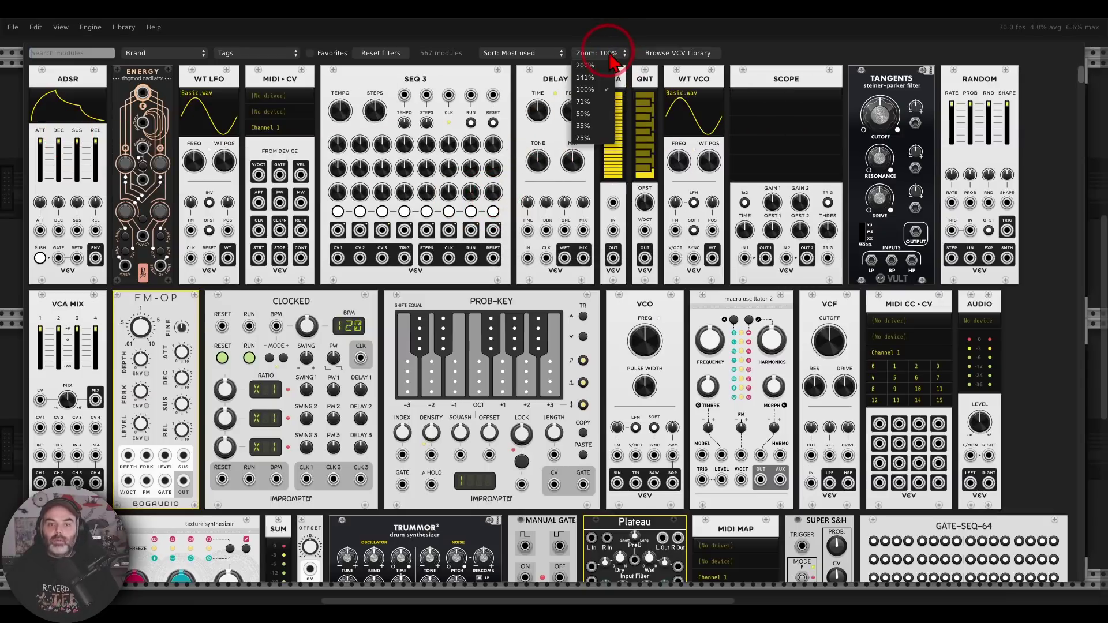
click(584, 102)
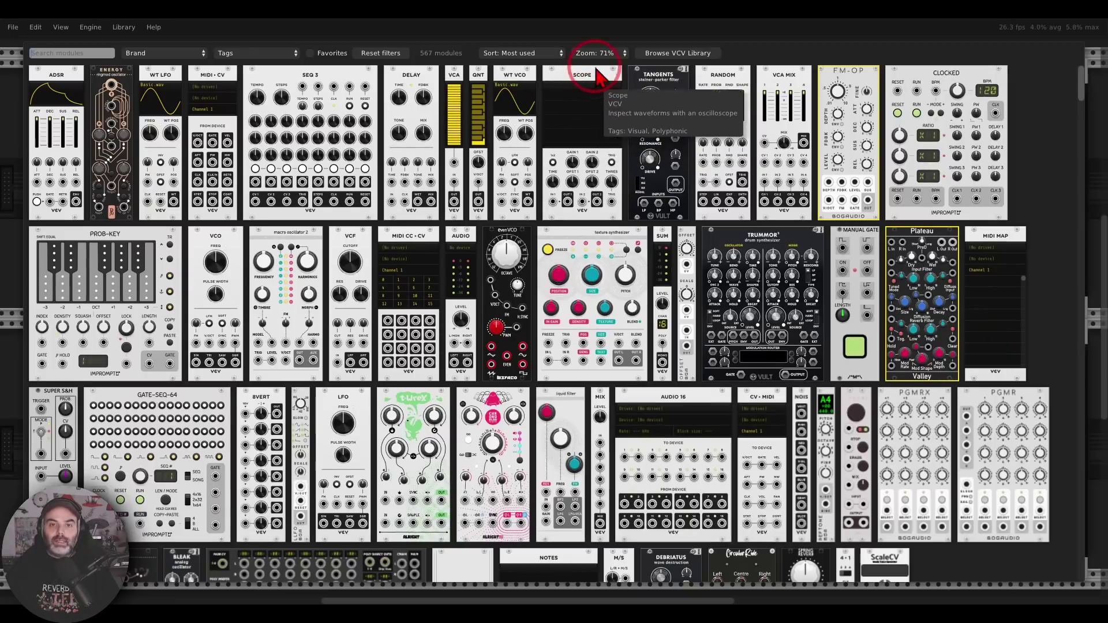
click(597, 57)
click(595, 75)
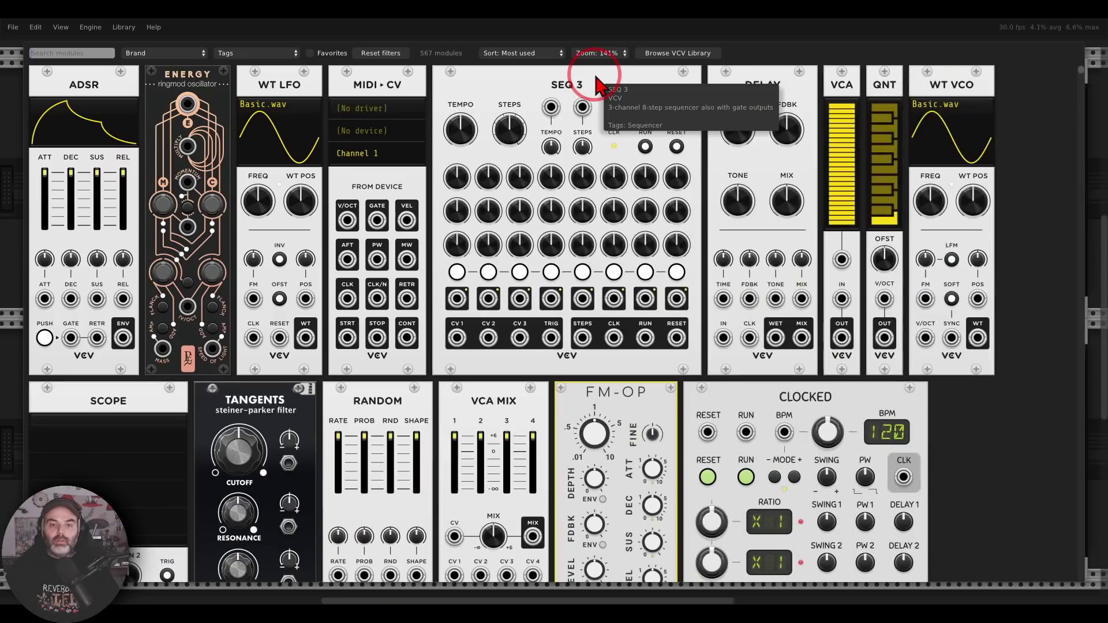
click(598, 58)
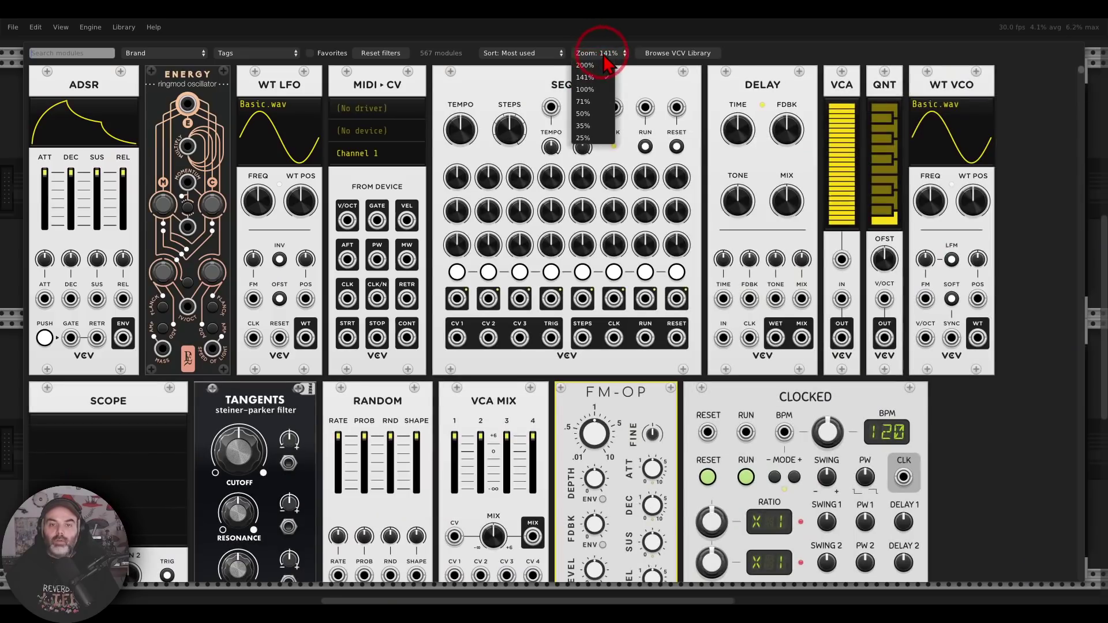
click(584, 89)
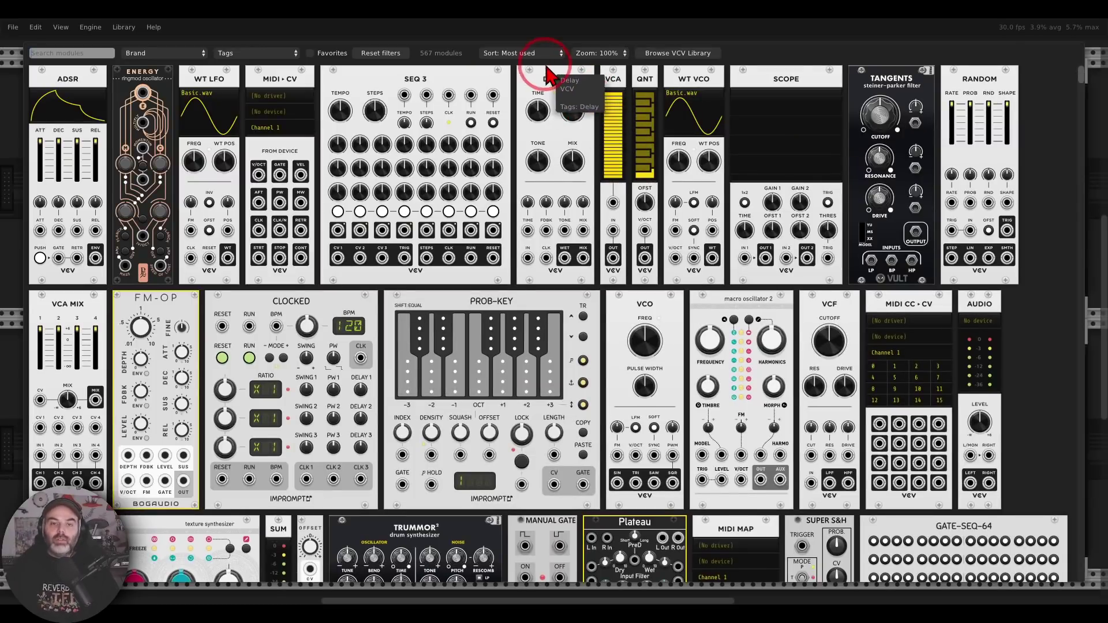
Sort the module browser by last updated, and re-sort it by brand
click(529, 52)
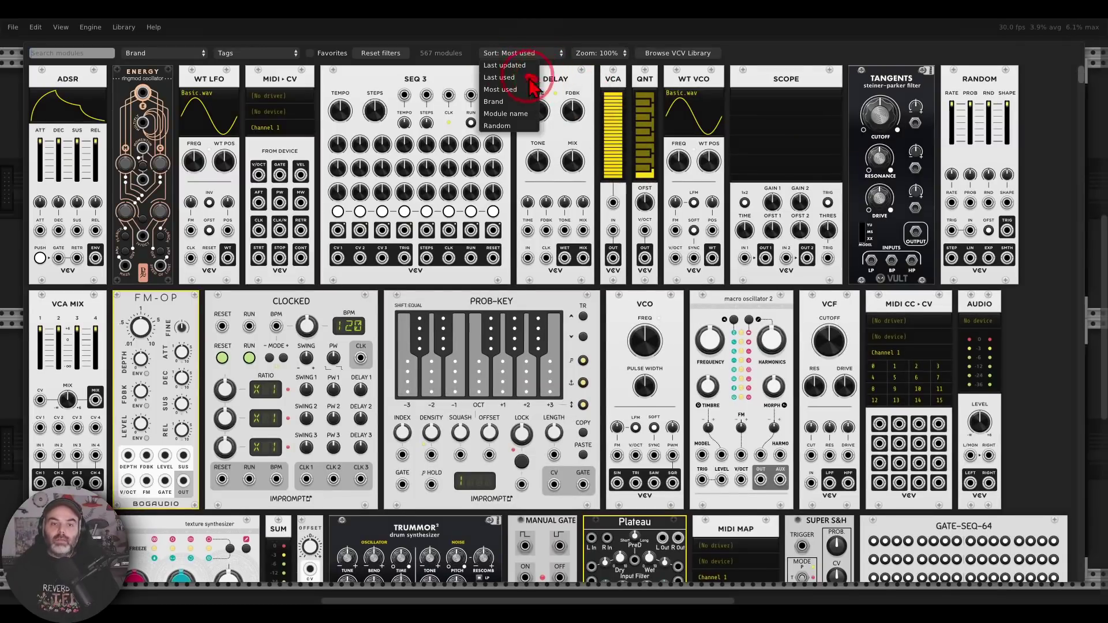
mouse_move(548, 93)
mouse_down()
mouse_move(453, 92)
mouse_move(542, 92)
mouse_up()
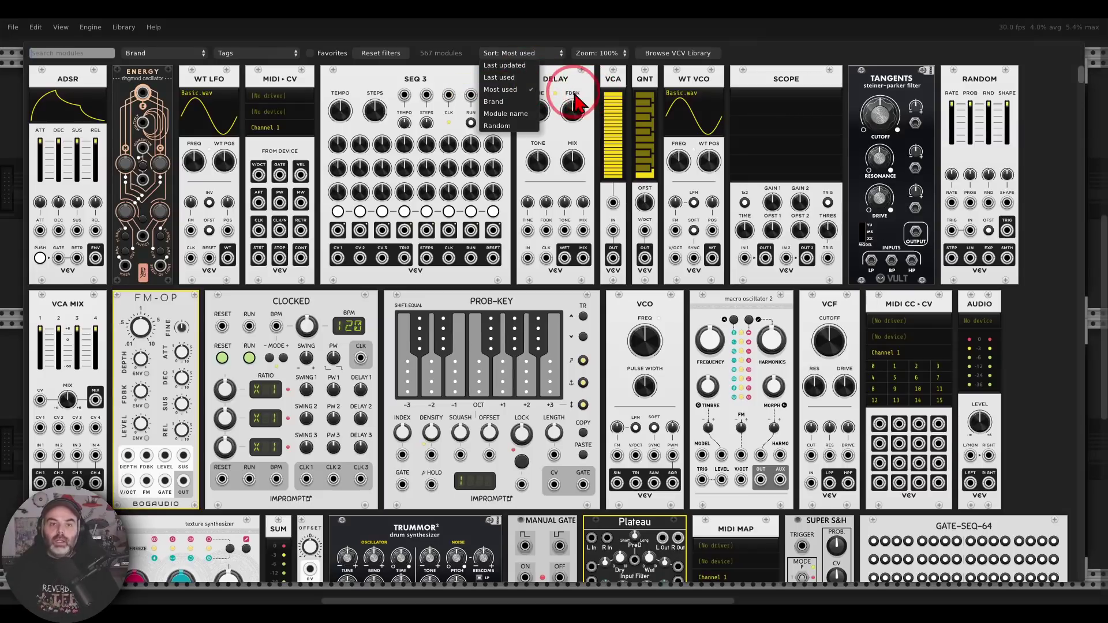
click(526, 67)
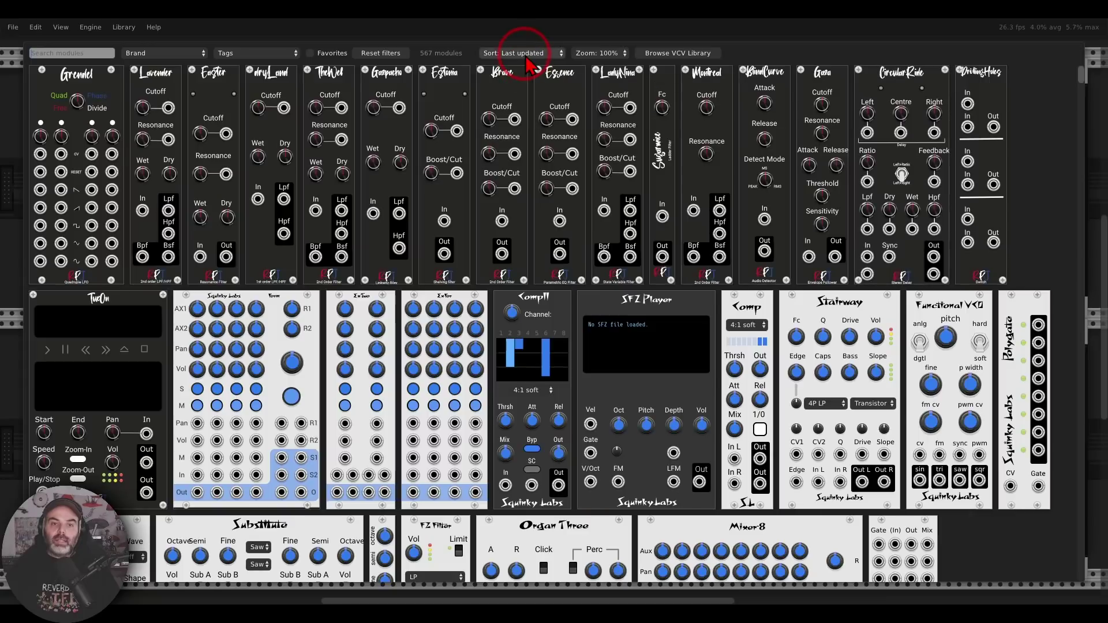
click(522, 53)
click(513, 103)
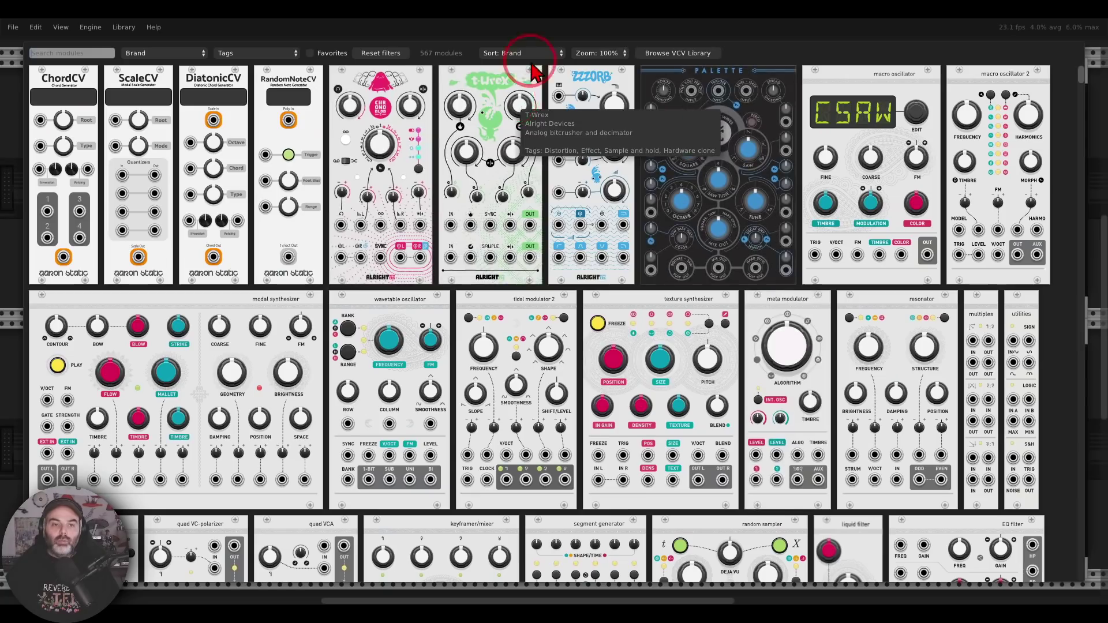
Sort the modules in random order, and switch the sorting back to most used
click(526, 53)
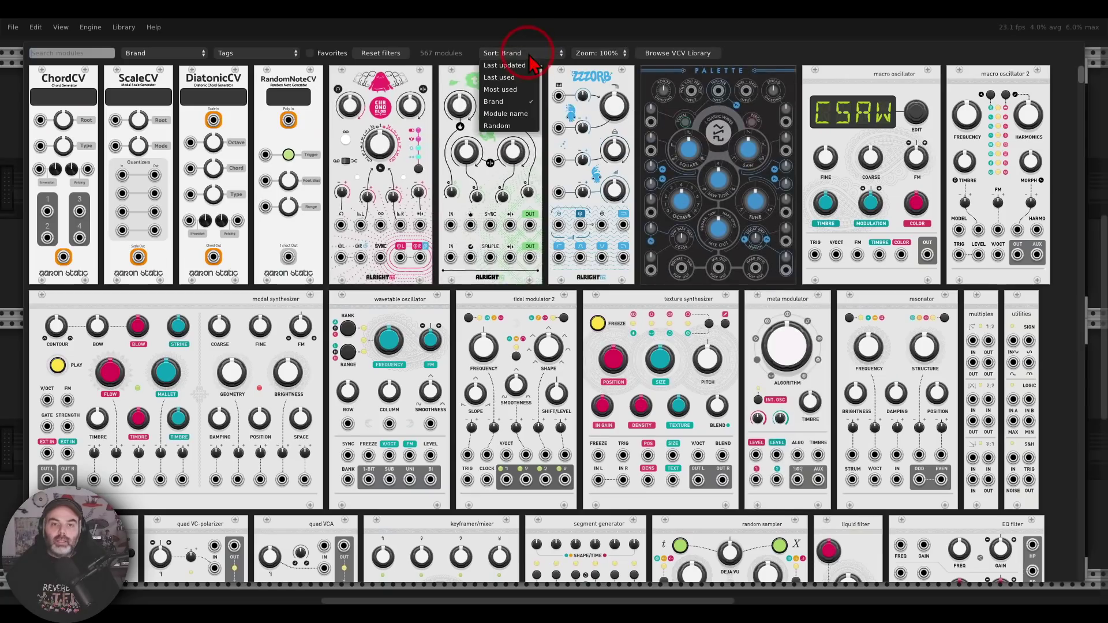
click(506, 125)
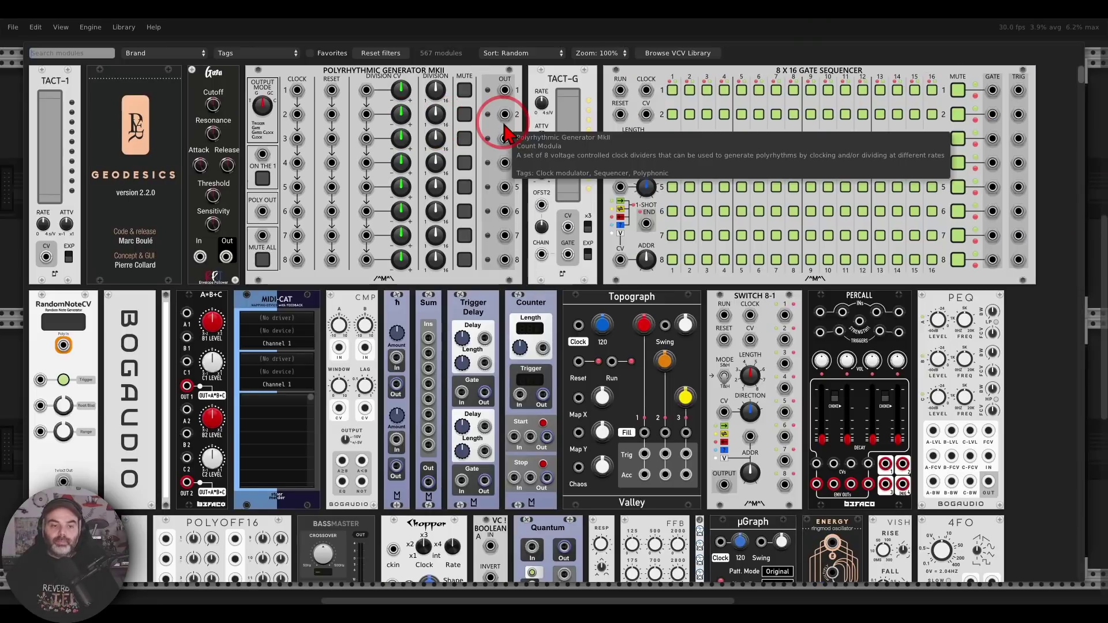
click(507, 53)
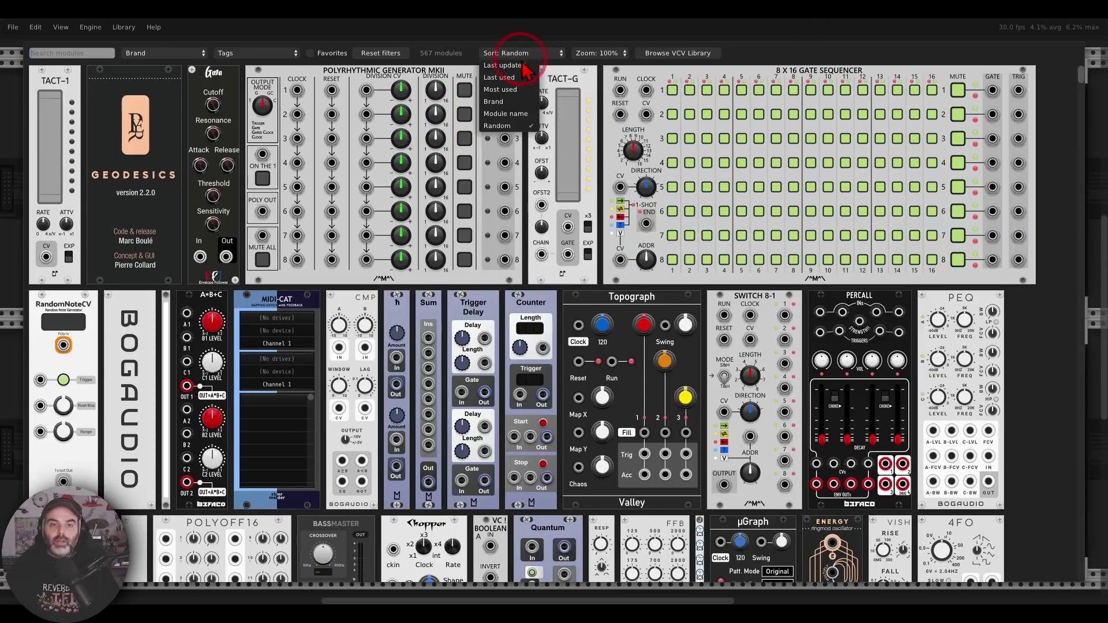
click(508, 90)
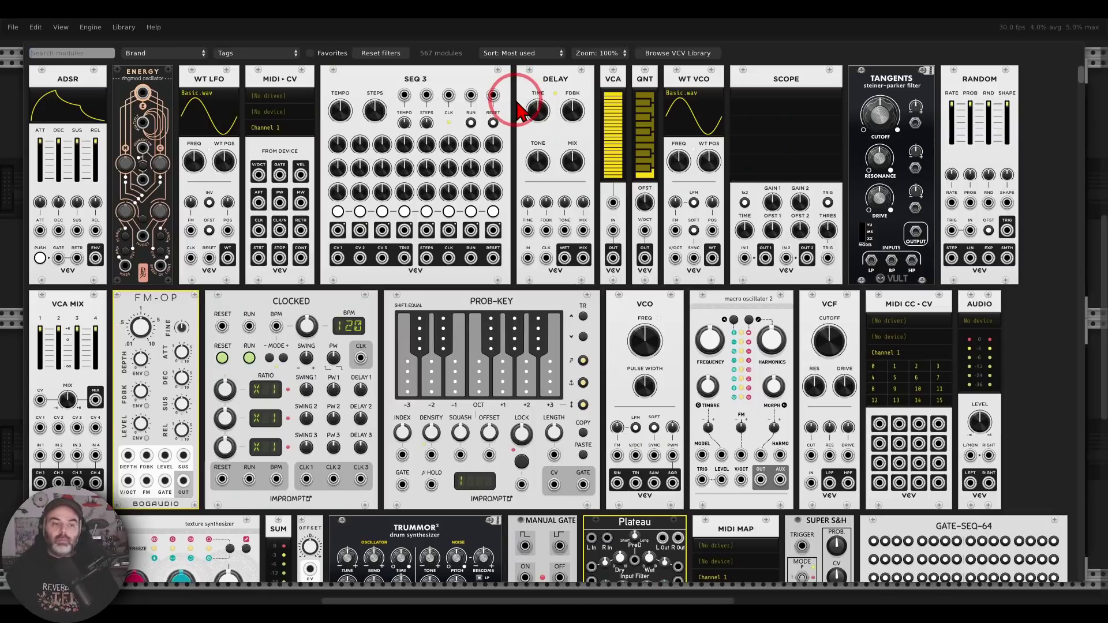
Mark the SEQ 3 module as a favorite and show only favorite modules
right_click(460, 83)
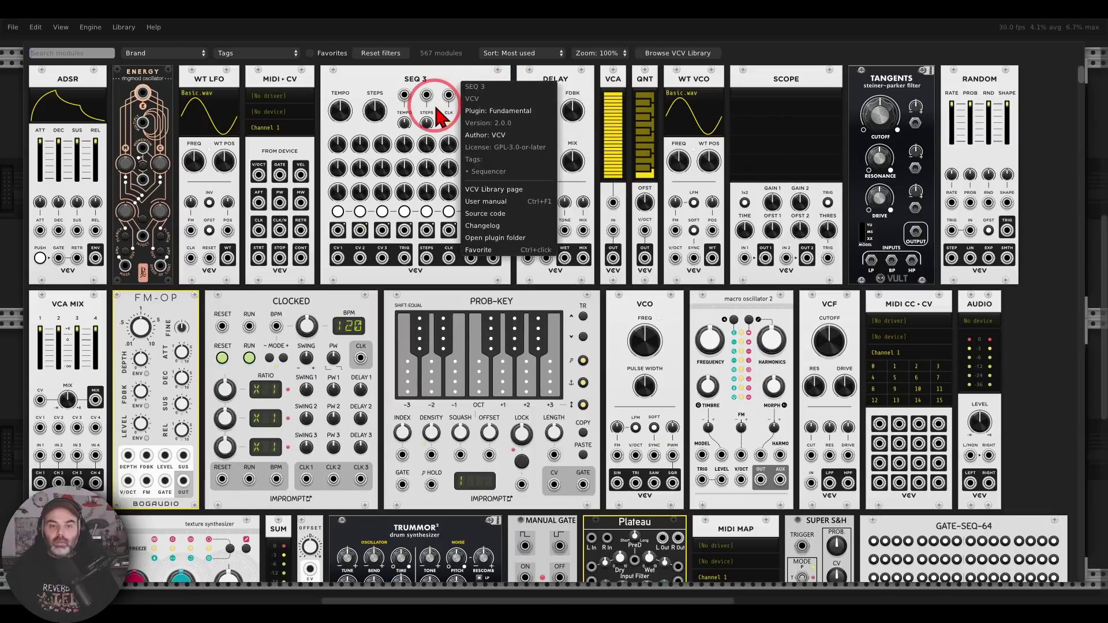
click(534, 253)
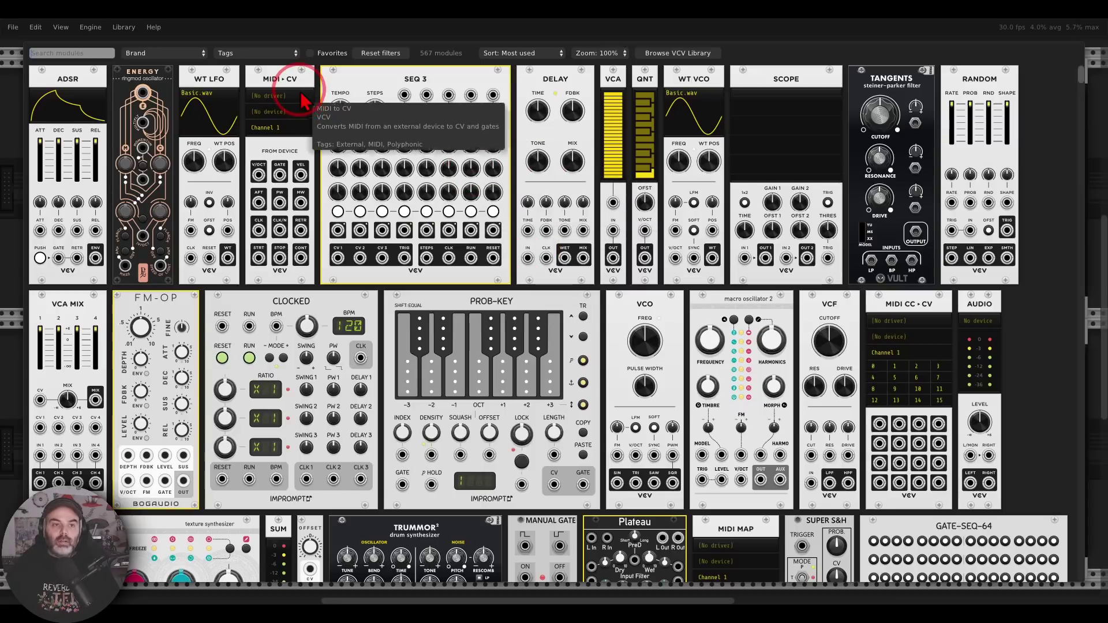
click(310, 53)
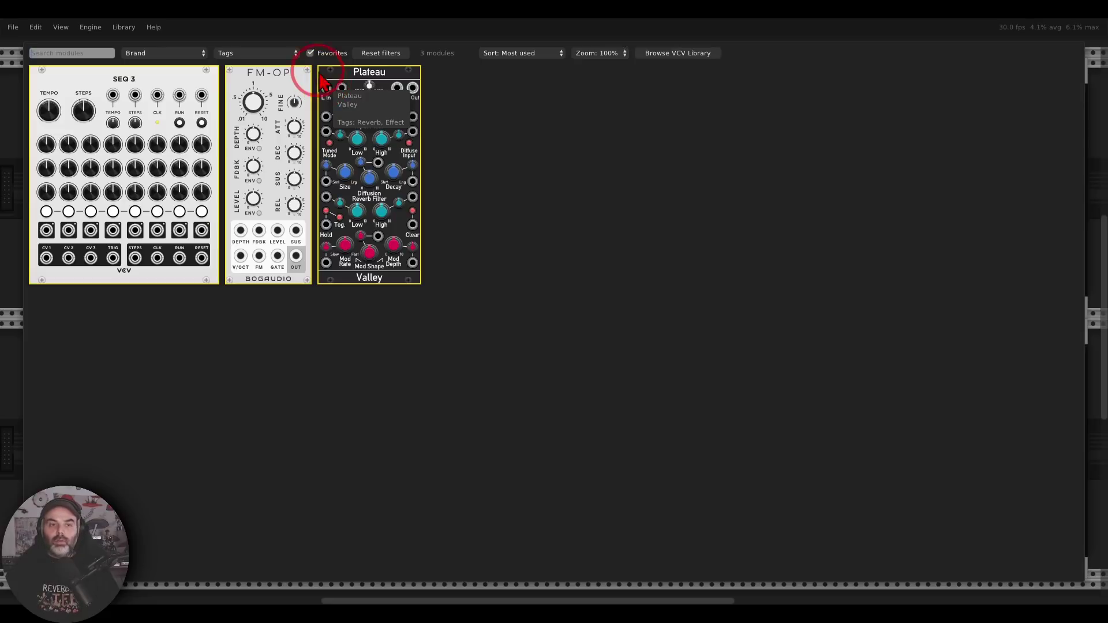
Turn off the favorites-only filter and remove SEQ 3 from the favorites
click(311, 53)
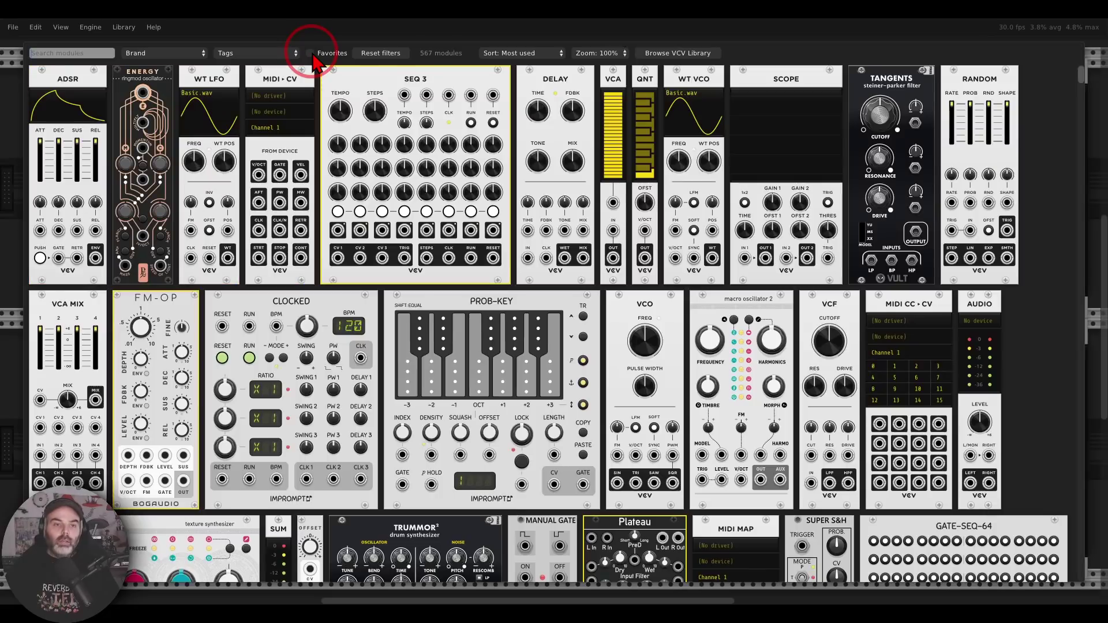
right_click(385, 78)
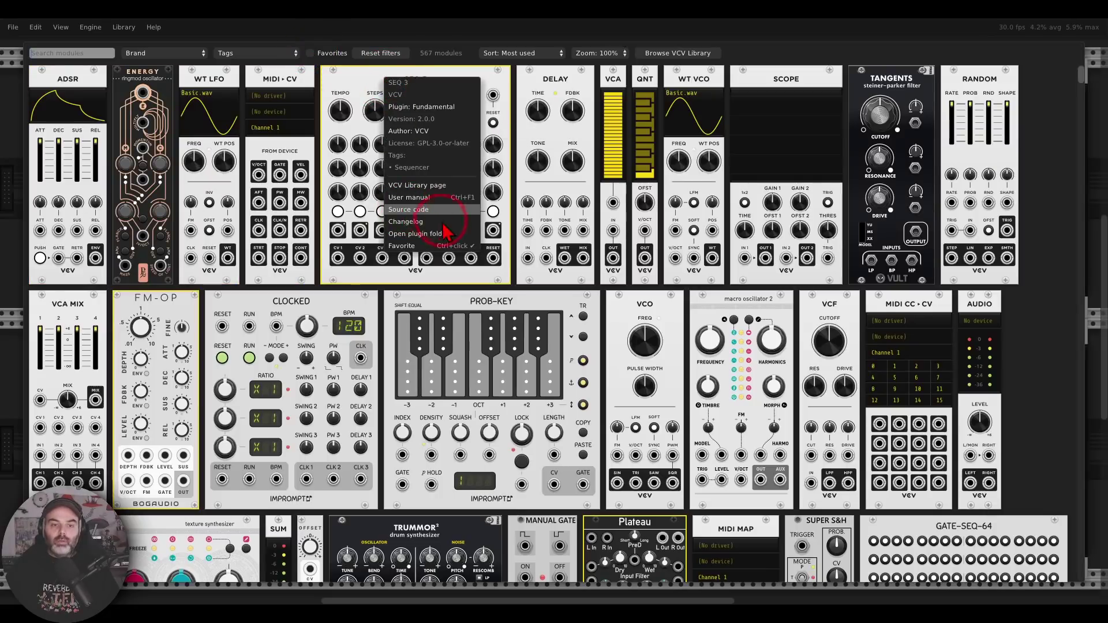
click(414, 253)
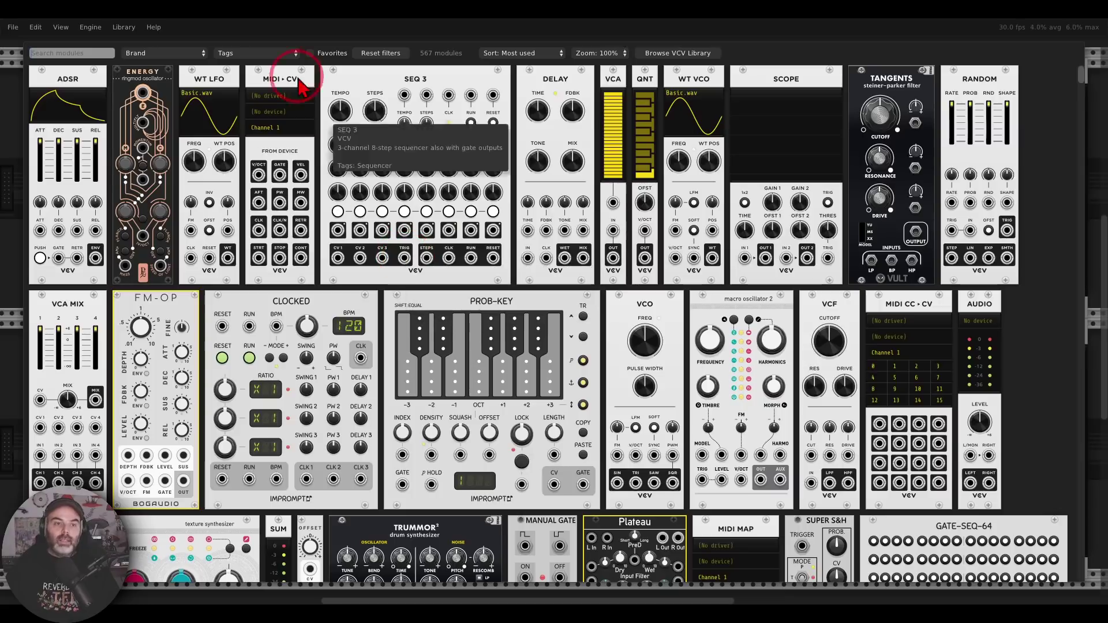
Filter the modules by the Effect and Delay tags combined, and reset the filters
click(255, 52)
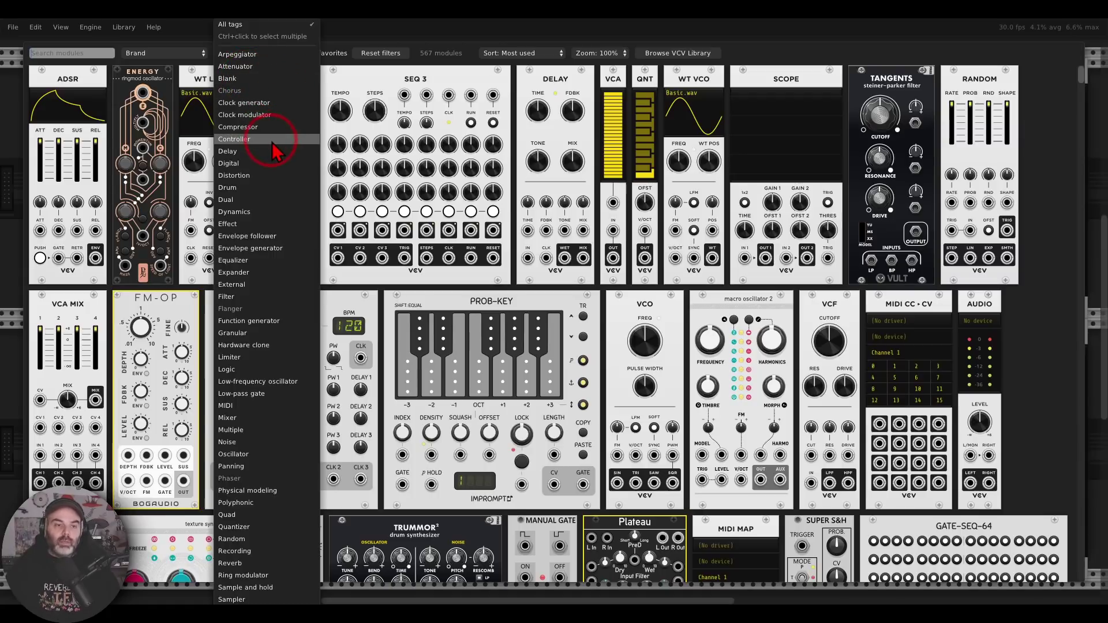
click(252, 225)
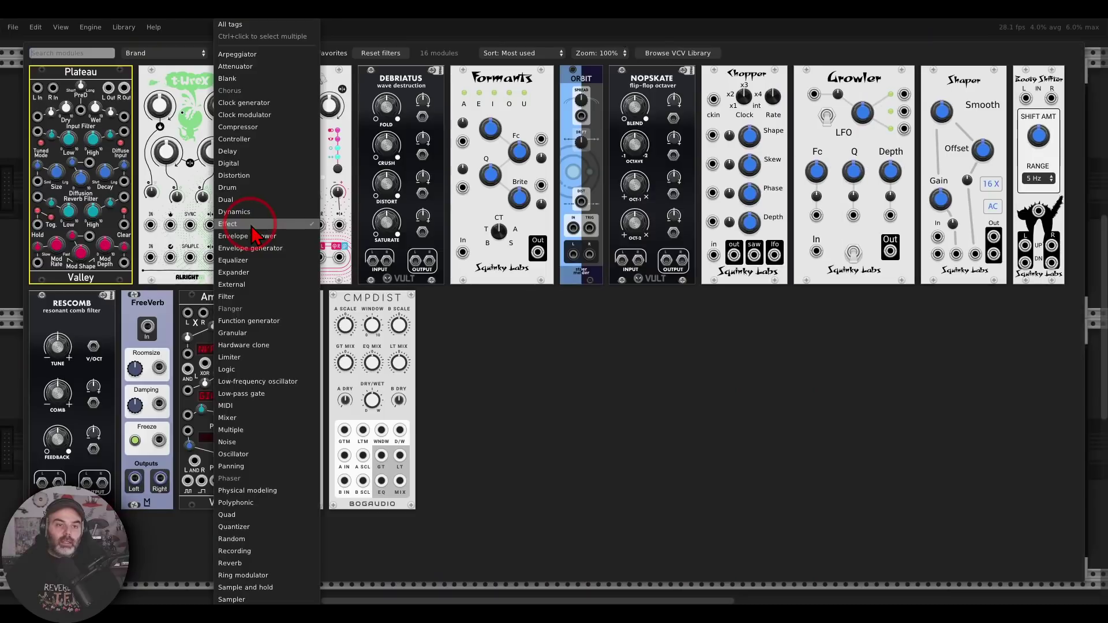
click(250, 153)
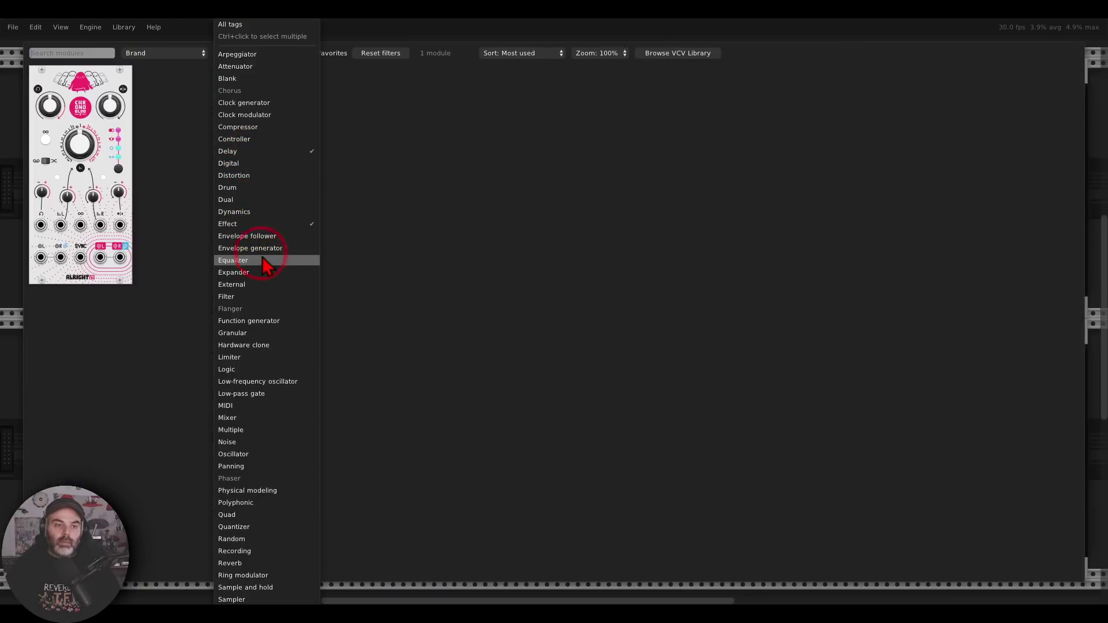
click(193, 84)
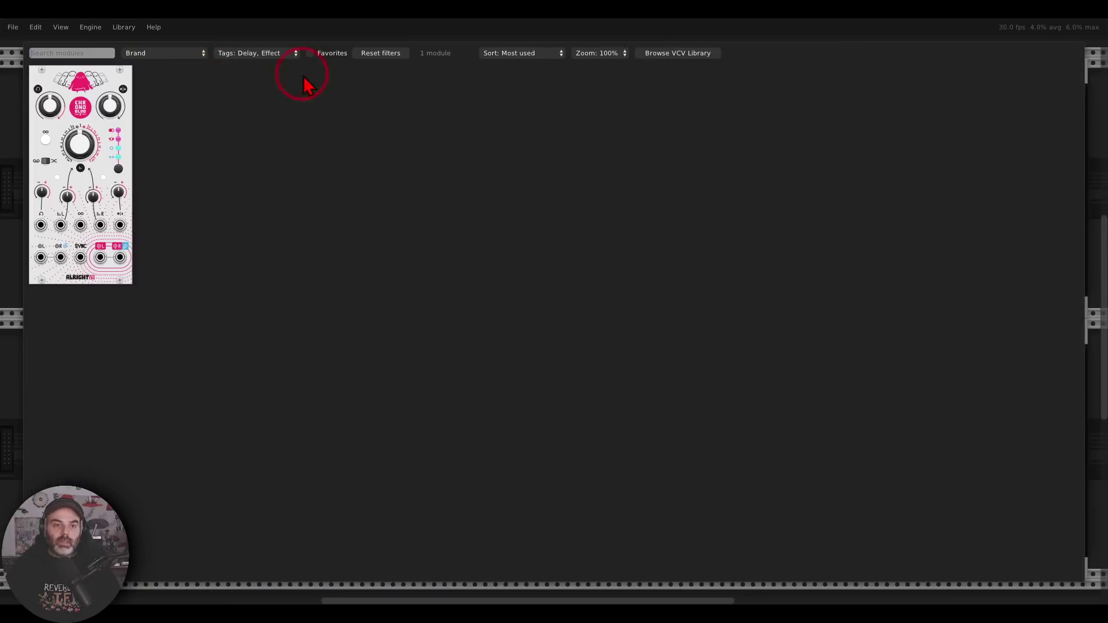
click(378, 54)
Filter the modules by the Polyphonic and Filter tags combined, and clear the filters again
click(272, 52)
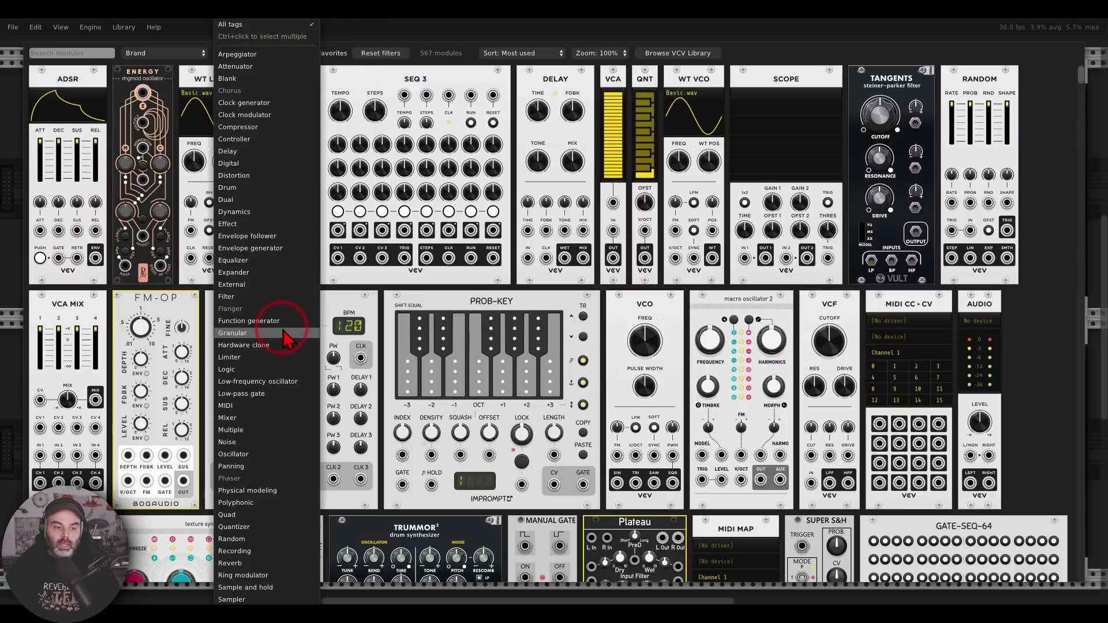
scroll(282, 340, down, 2)
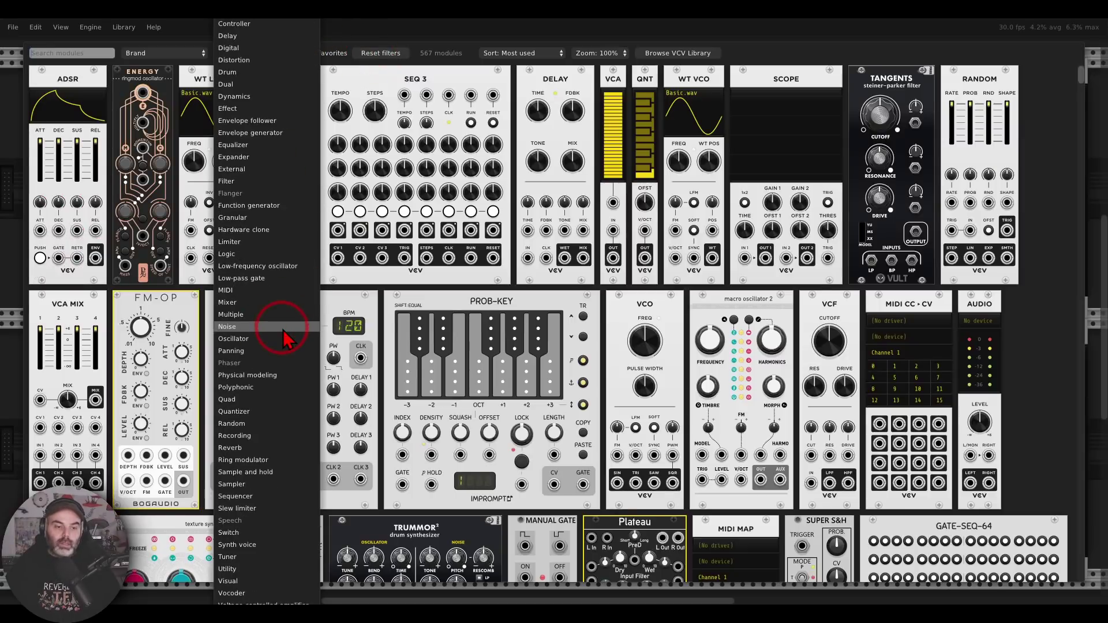
click(266, 387)
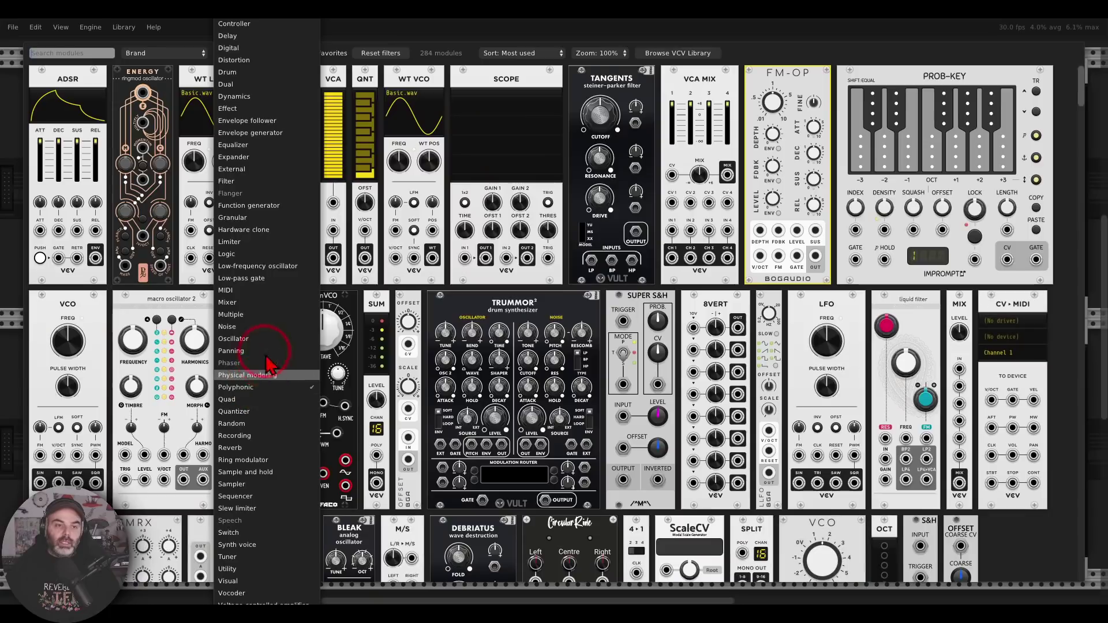
click(244, 181)
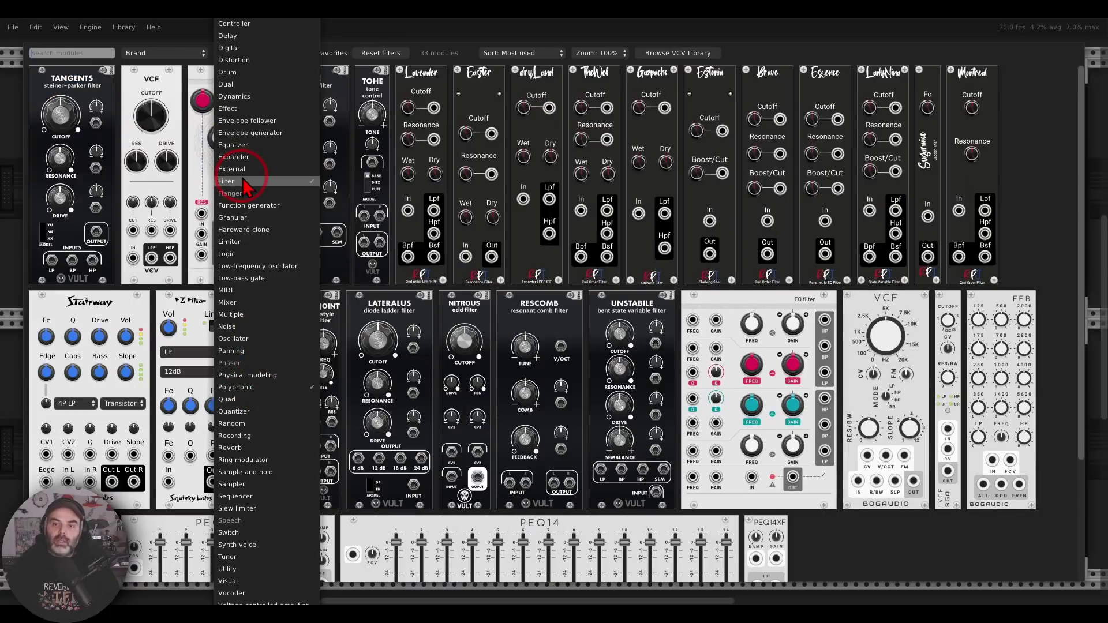
click(372, 56)
click(374, 57)
View the list of brands available for filtering, and leave it without choosing one
click(185, 53)
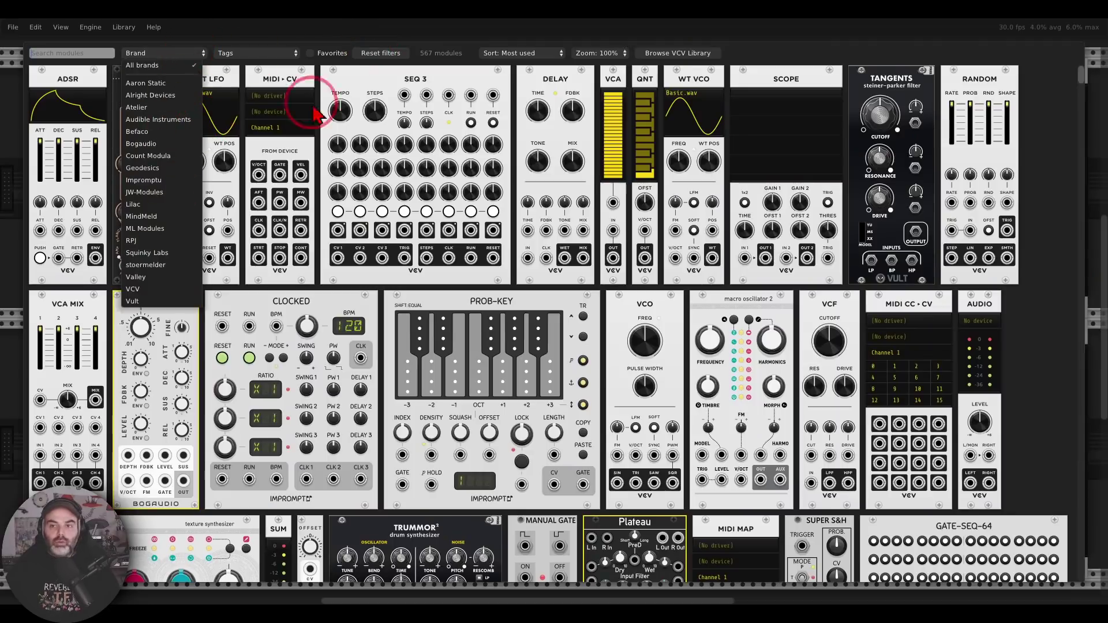
click(741, 61)
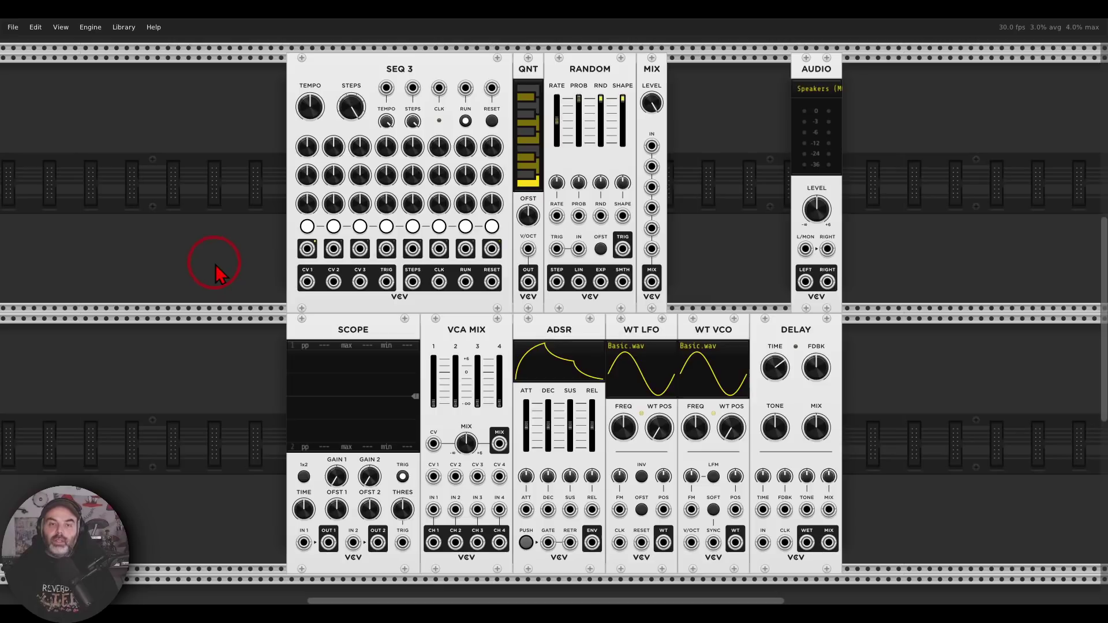
mouse_move(445, 111)
mouse_down()
mouse_move(311, 159)
mouse_move(462, 229)
mouse_move(431, 122)
mouse_up()
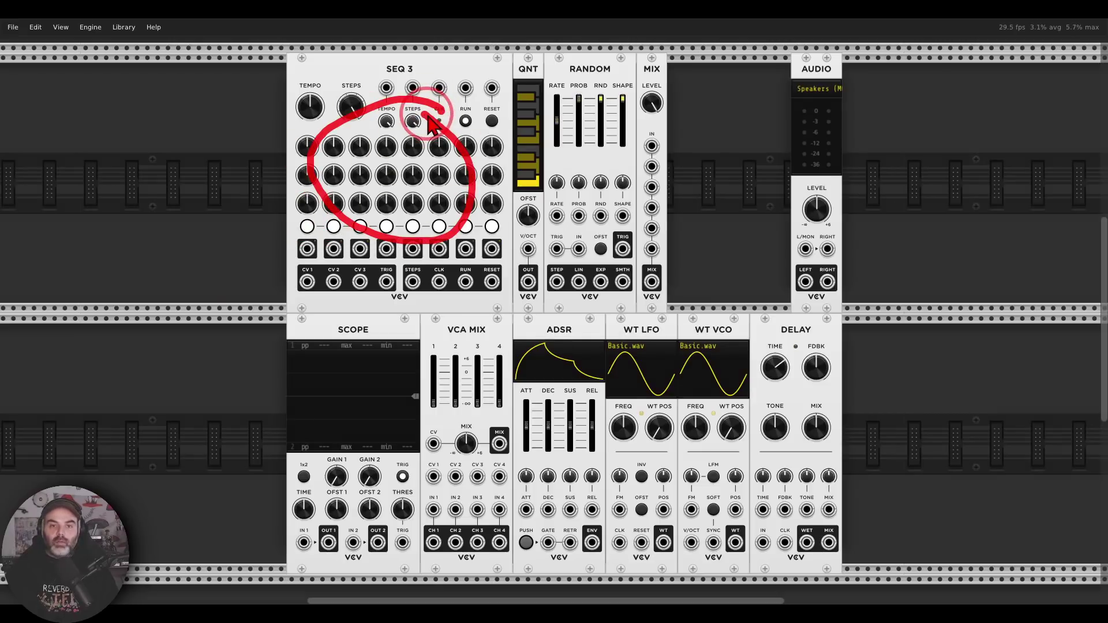
mouse_move(554, 68)
mouse_down()
mouse_move(487, 109)
mouse_move(509, 218)
mouse_move(574, 148)
mouse_move(533, 62)
mouse_up()
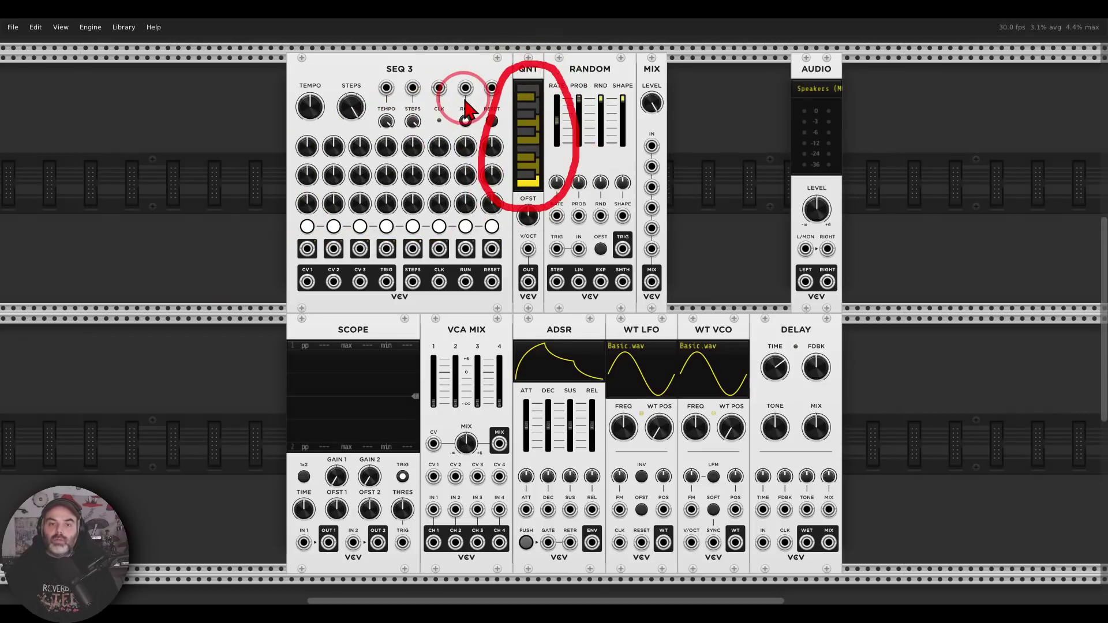
mouse_move(459, 186)
mouse_down()
mouse_move(498, 189)
mouse_move(486, 175)
mouse_move(504, 181)
mouse_move(491, 209)
mouse_up()
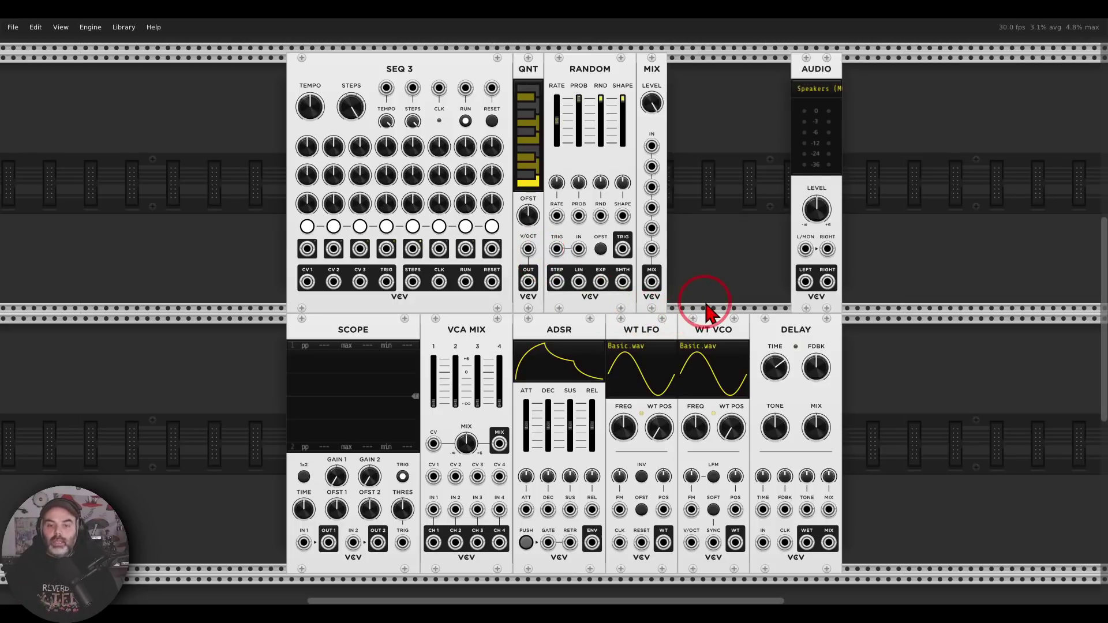
mouse_move(732, 425)
mouse_down()
mouse_move(553, 297)
mouse_move(547, 305)
mouse_move(540, 318)
mouse_move(738, 416)
mouse_up()
View the WT VCO module's options for loading and saving wavetables, and dismiss them
right_click(707, 328)
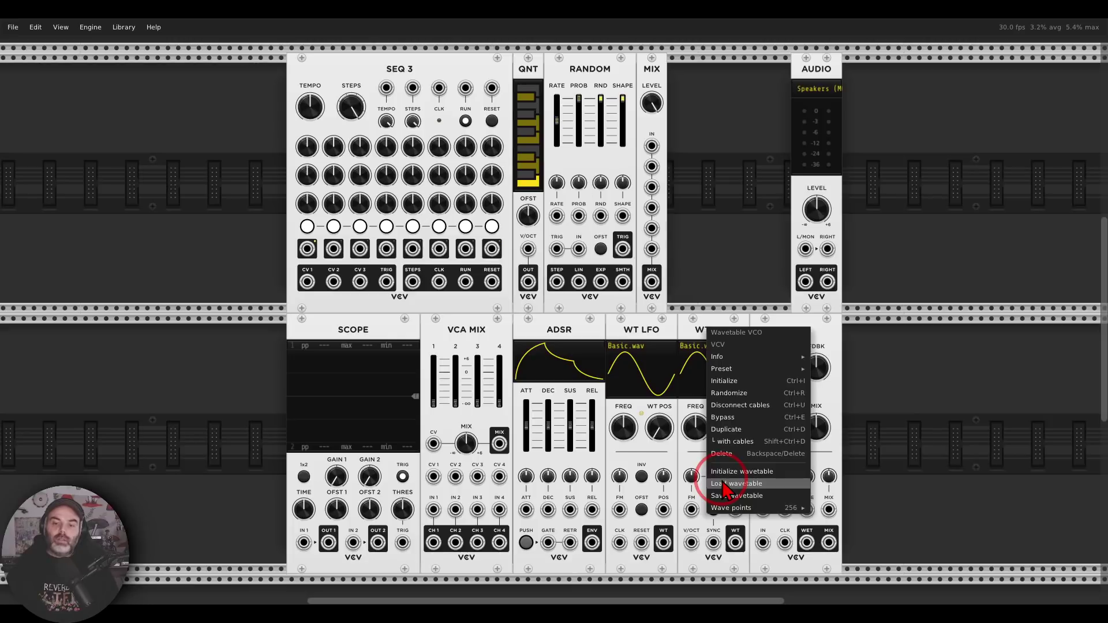
click(655, 335)
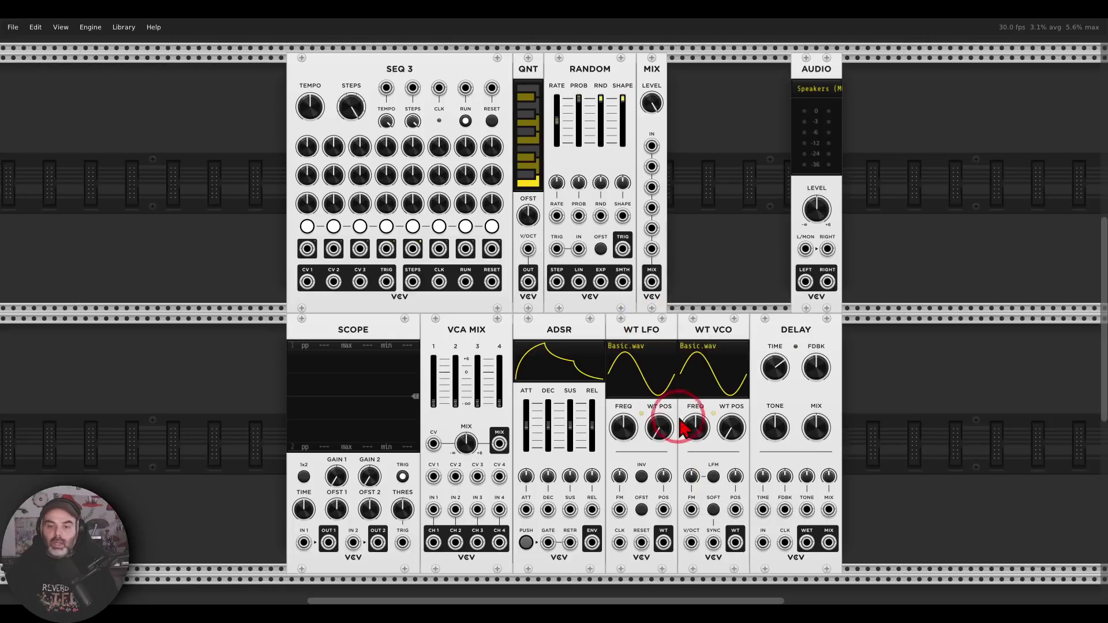
mouse_move(726, 436)
mouse_down()
mouse_move(564, 277)
mouse_move(549, 321)
mouse_move(574, 271)
mouse_move(526, 364)
mouse_move(730, 449)
mouse_up()
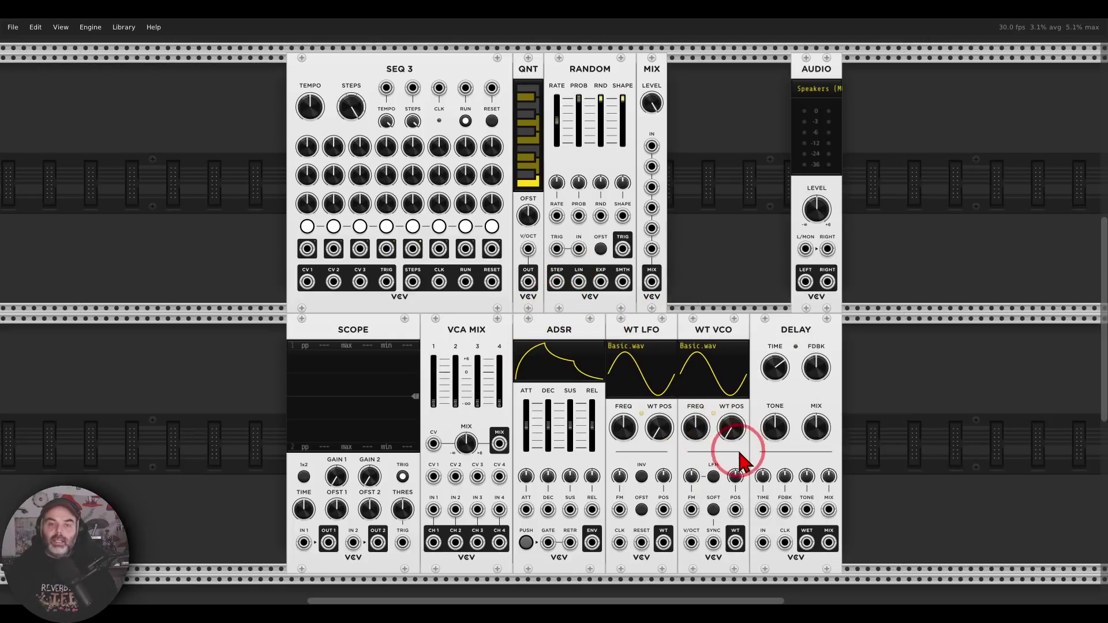
mouse_move(782, 568)
mouse_down()
mouse_move(801, 554)
mouse_move(786, 526)
mouse_up()
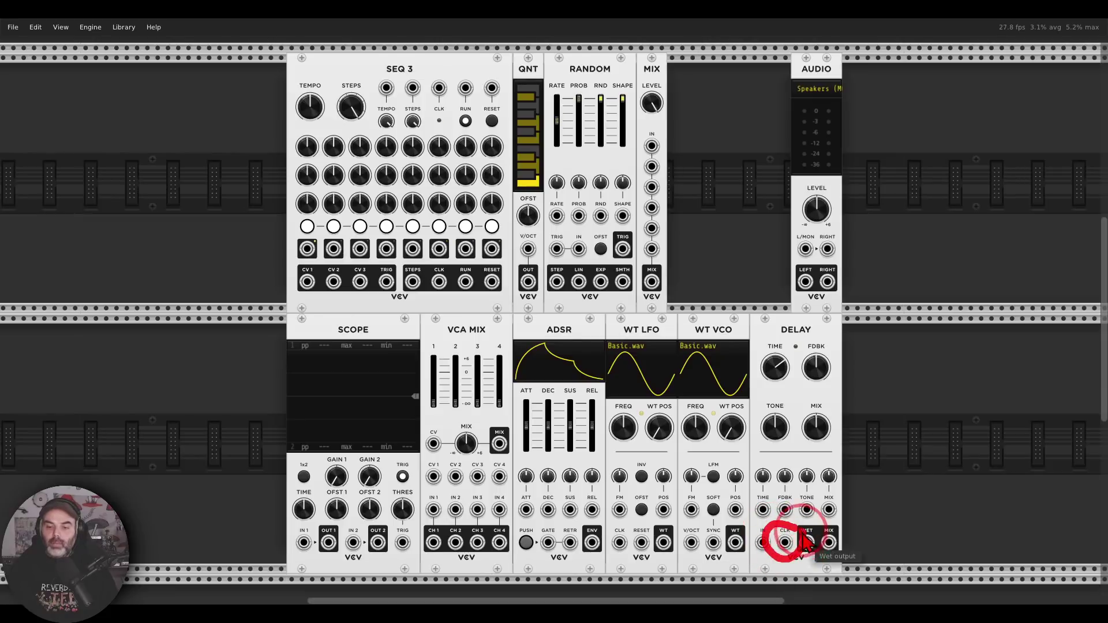
mouse_move(786, 479)
mouse_down()
mouse_move(810, 557)
mouse_move(821, 529)
mouse_move(808, 497)
mouse_up()
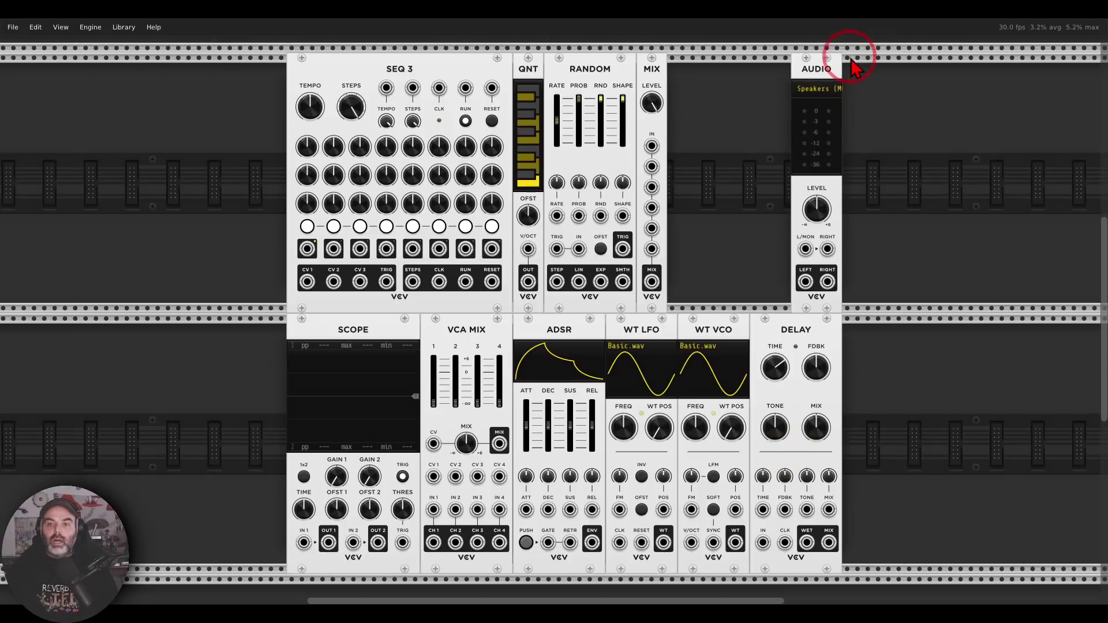
mouse_move(854, 63)
mouse_down()
mouse_move(775, 81)
mouse_move(830, 101)
mouse_move(859, 58)
mouse_up()
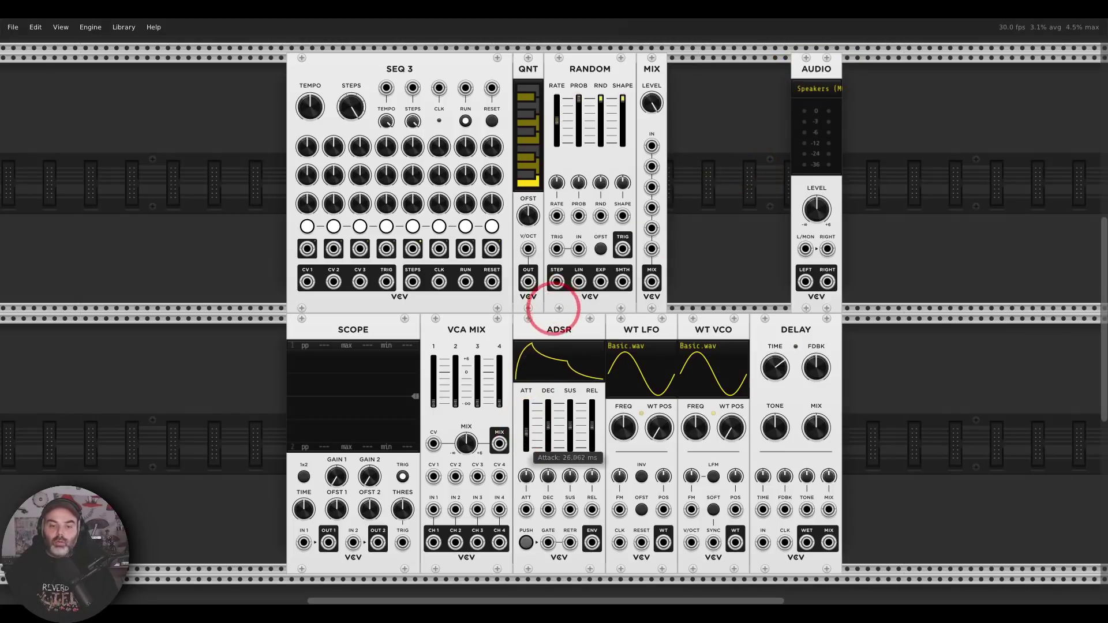
Reshape the ADSR module's envelope by adjusting the attack and lowering the sustain to its minimum
drag(552, 408, 553, 300)
drag(574, 430, 553, 309)
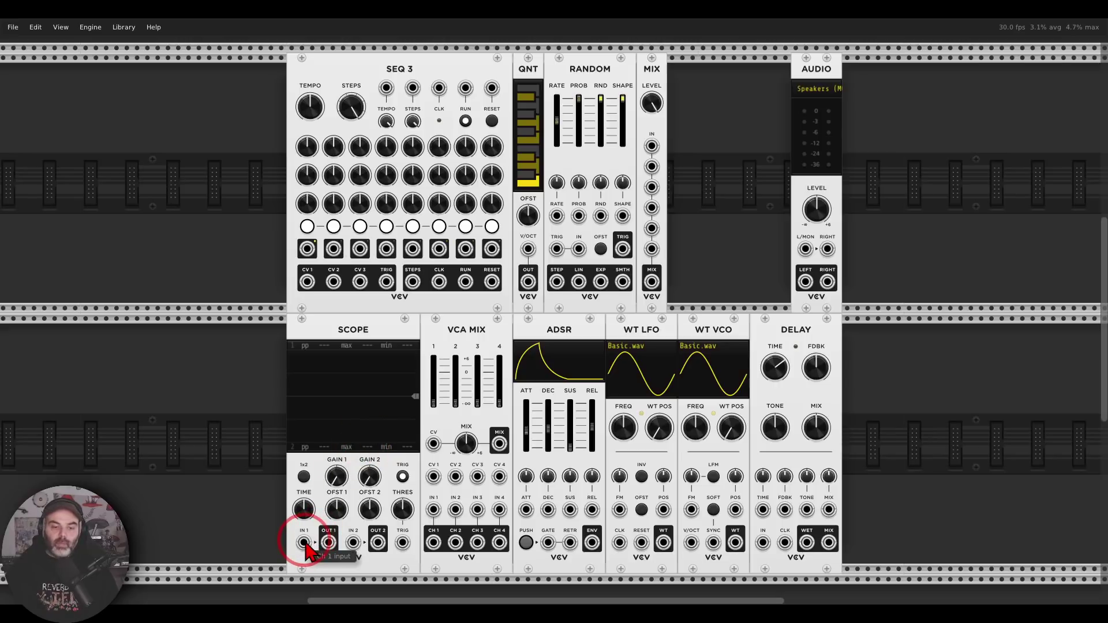
Patch a cable between the Scope's IN 1 input and the WT LFO's WT output
drag(305, 545, 664, 542)
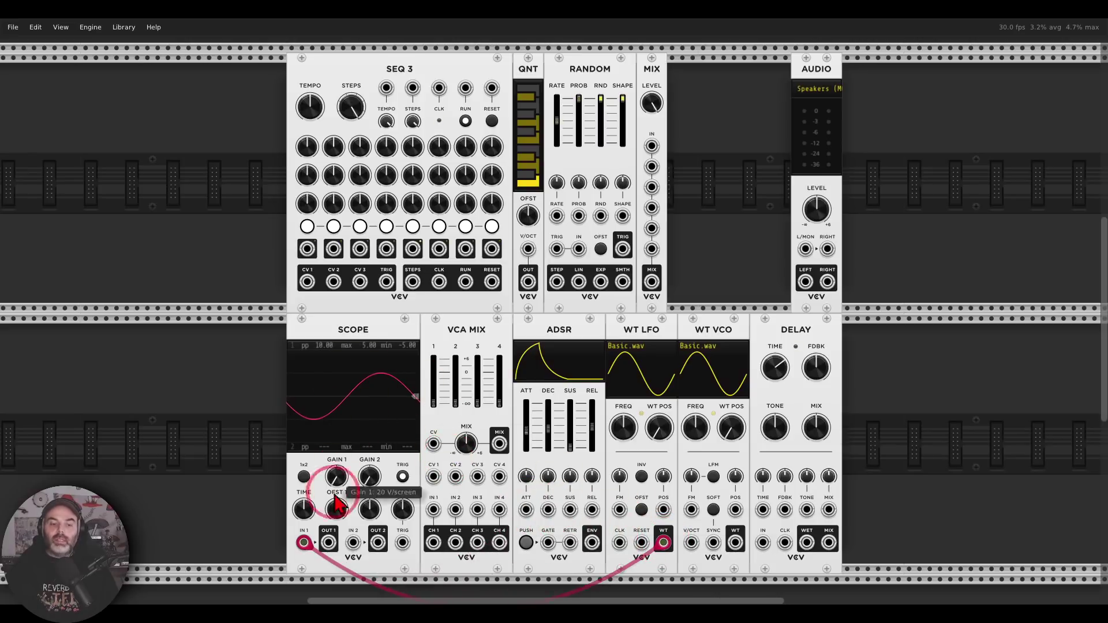
click(305, 542)
drag(306, 545, 664, 542)
click(365, 409)
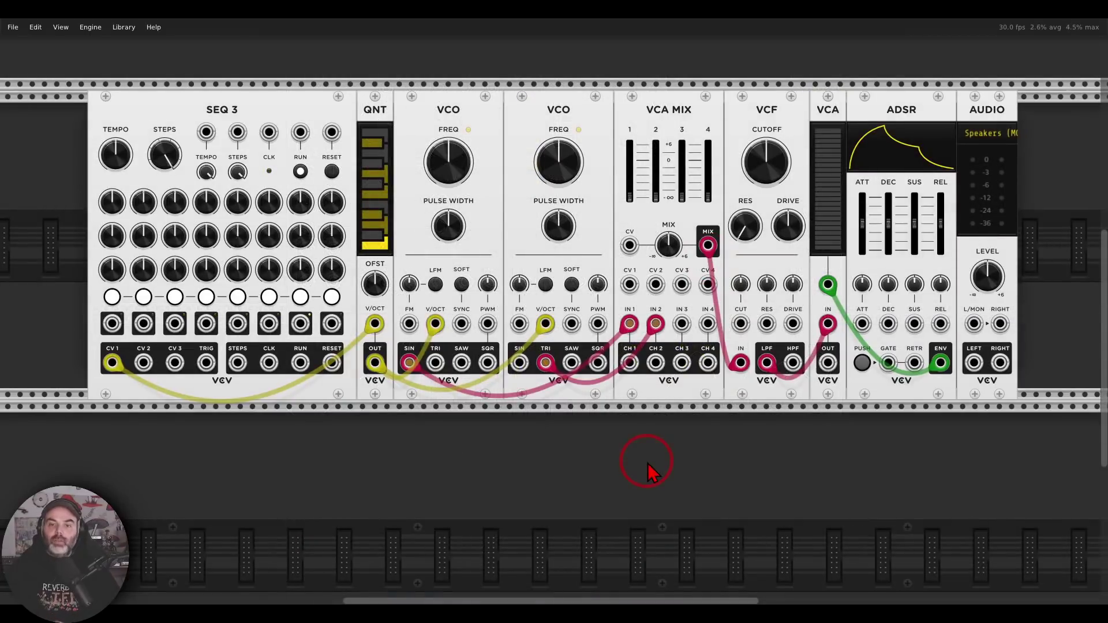
Select every module from SEQ 3 to AUDIO, shift the whole group to the right along its row, and deselect it
drag(1036, 488, 167, 236)
scroll(344, 235, down, 3)
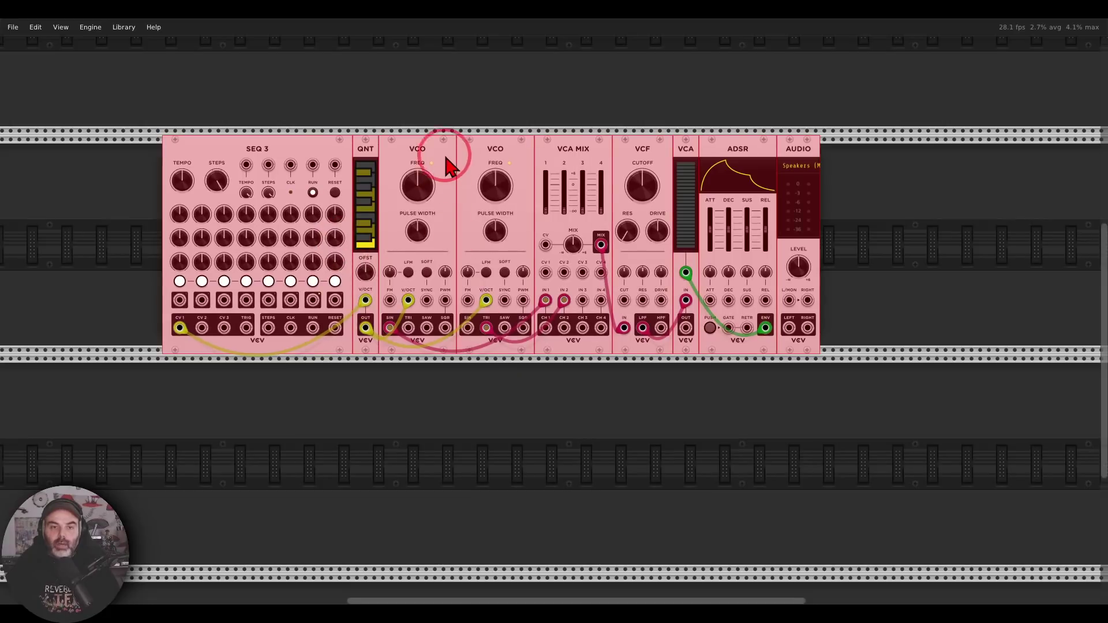
drag(444, 152, 500, 236)
click(512, 457)
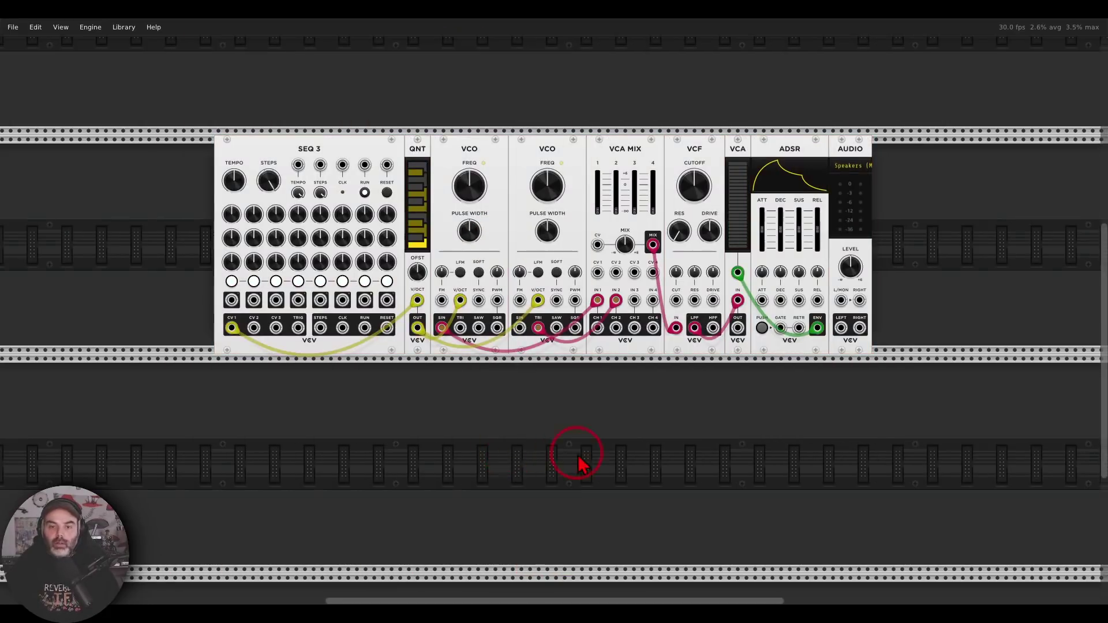
Select the modules from QNT to ADSR and duplicate them without their cables
scroll(610, 440, down, 1)
scroll(610, 403, up, 2)
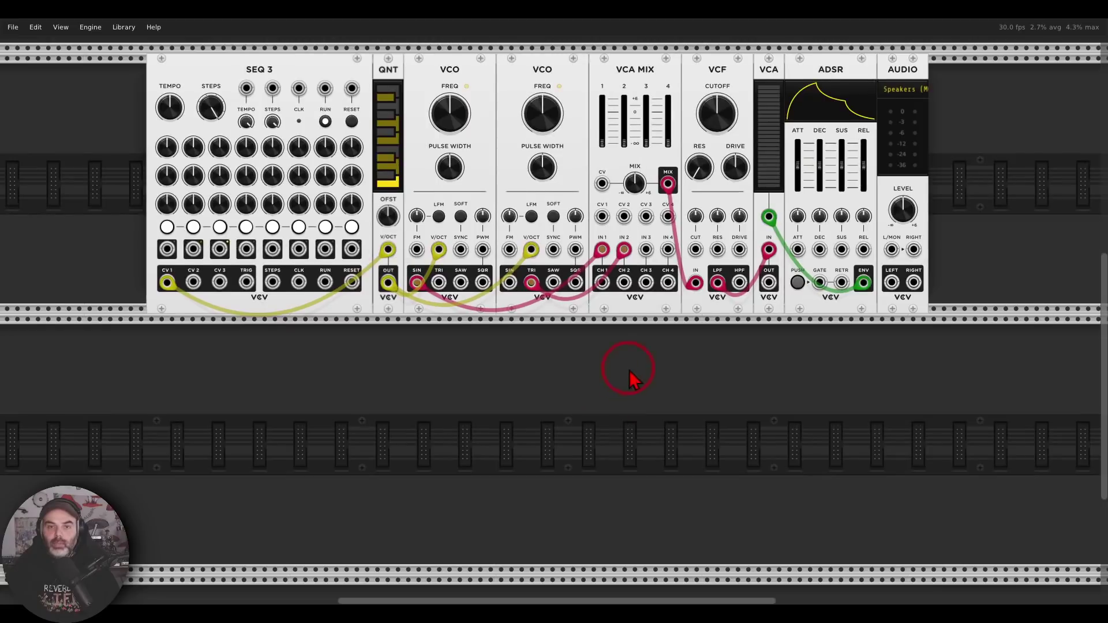
scroll(410, 421, up, 1)
drag(361, 407, 773, 185)
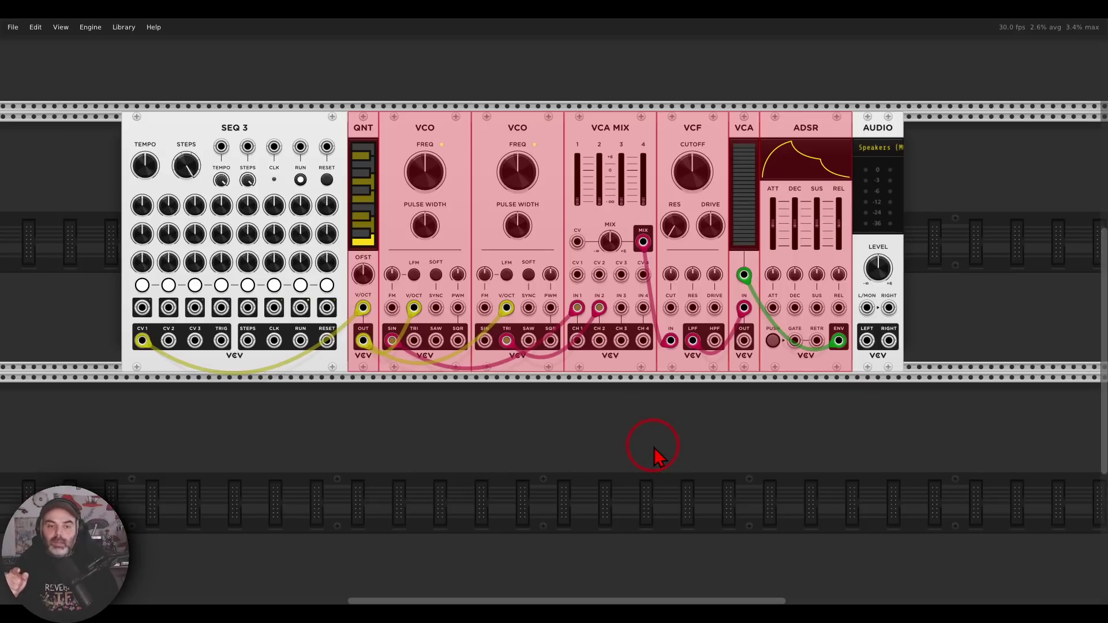
key(ctrl+d)
scroll(653, 447, up, 5)
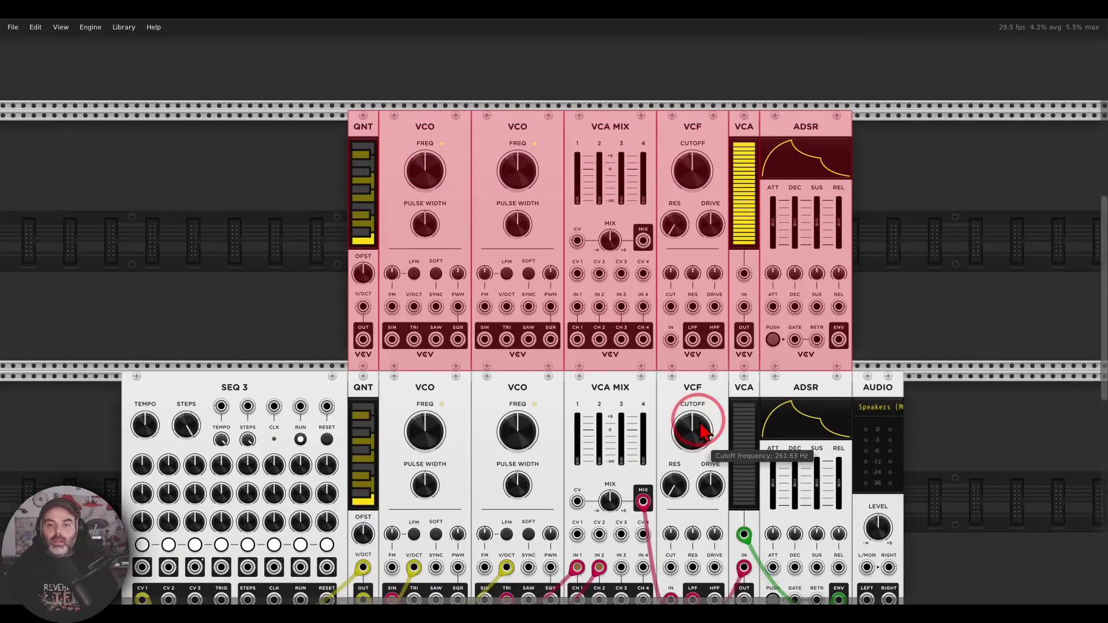
Select the uncabled duplicates in the upper row and delete them
click(871, 286)
drag(856, 212, 305, 215)
key(Delete)
scroll(305, 217, down, 3)
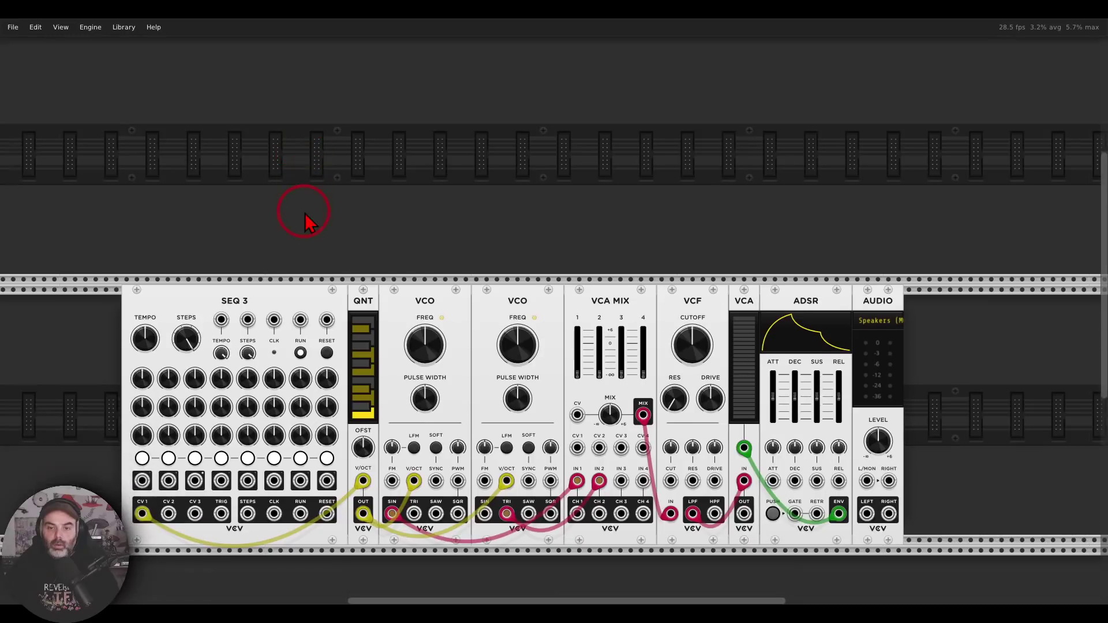
Select the modules from QNT to ADSR again, duplicate them together with their cables, and deselect the copies
drag(363, 511, 789, 281)
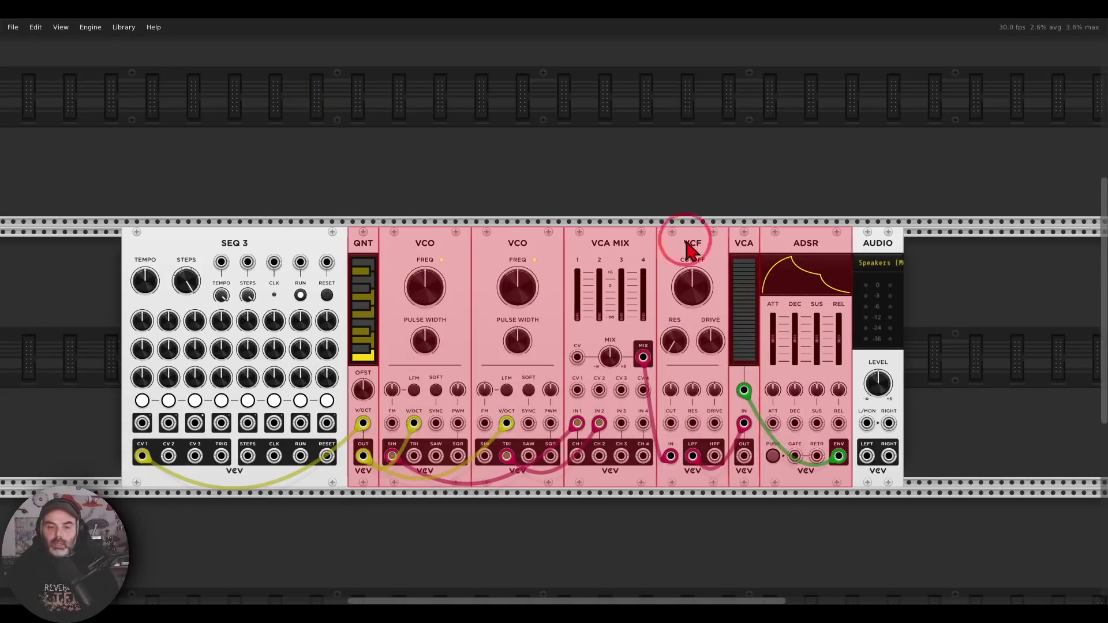
scroll(664, 231, down, 1)
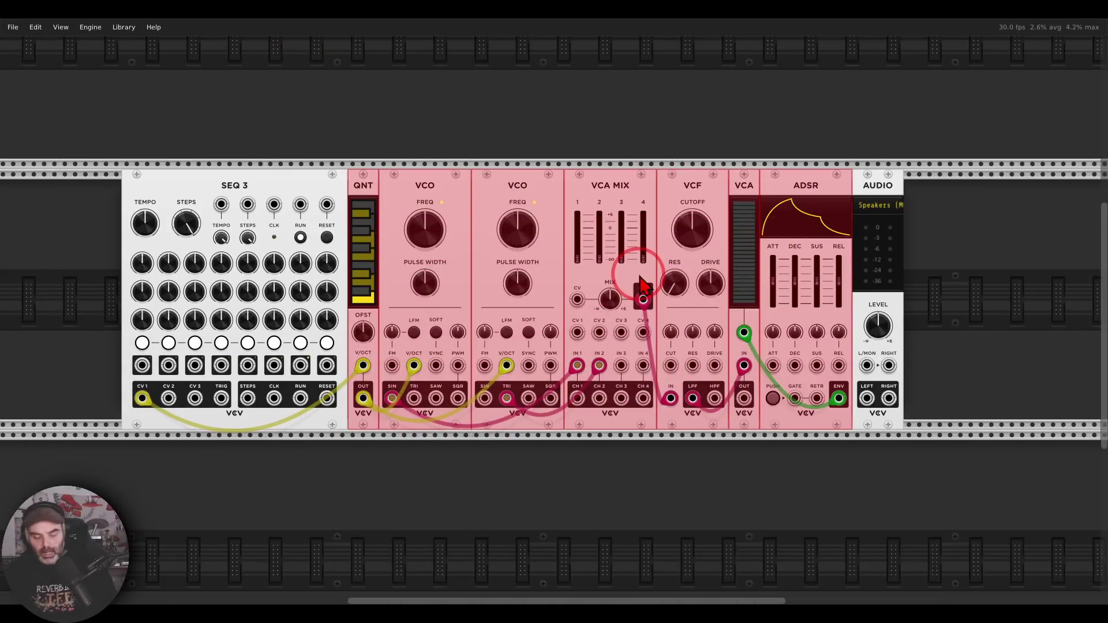
key(ctrl+d)
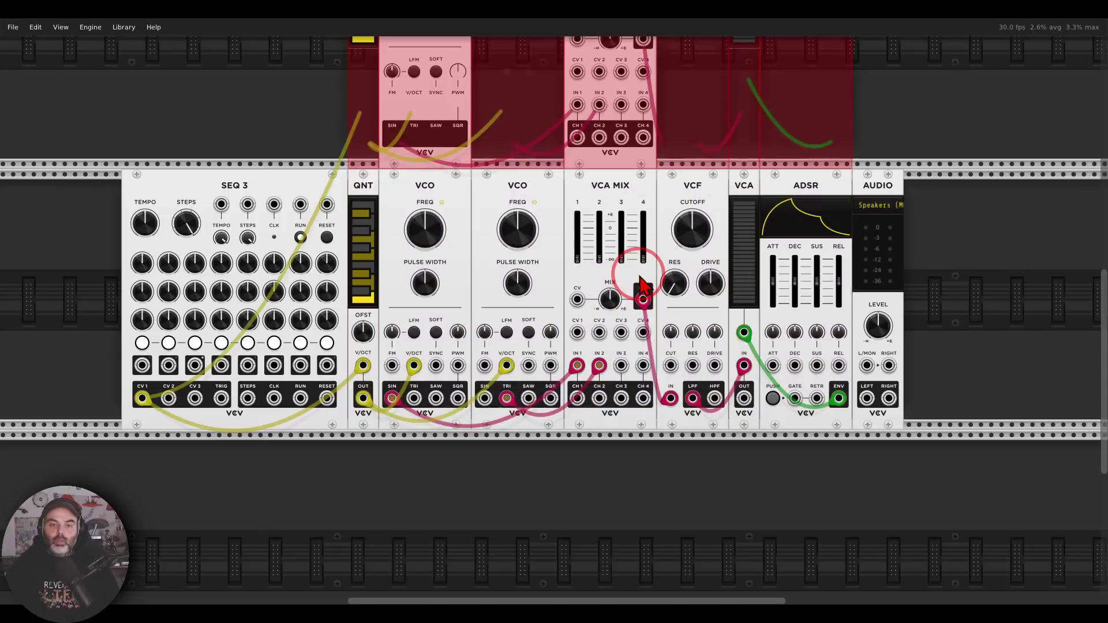
scroll(635, 286, up, 3)
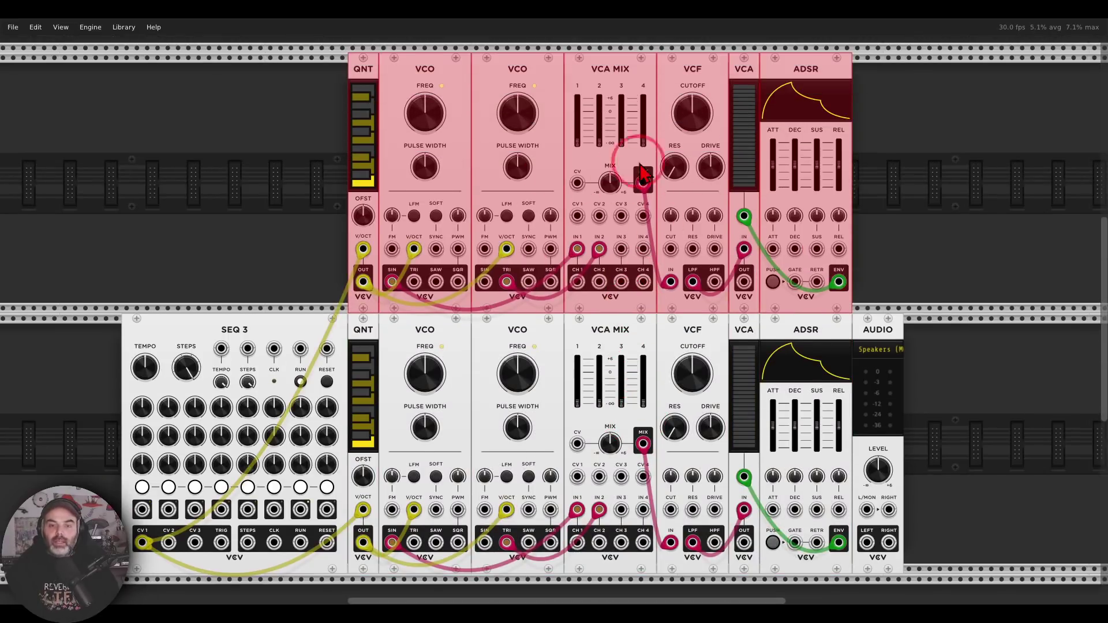
click(874, 185)
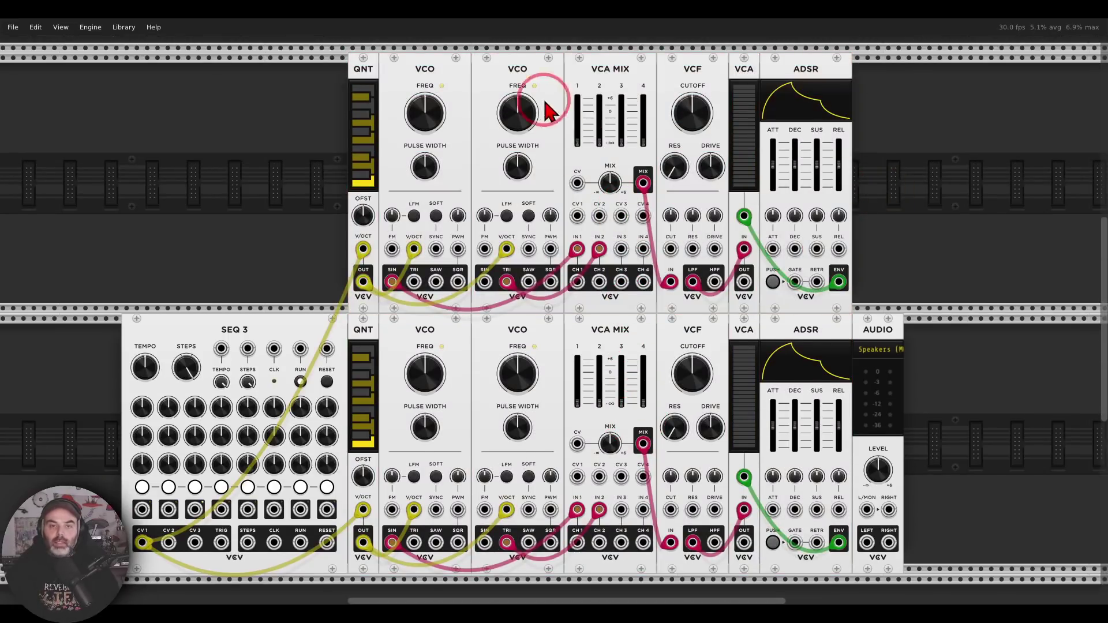
View the duplicate options of the second VCO in the upper row, and dismiss them without choosing one
right_click(514, 71)
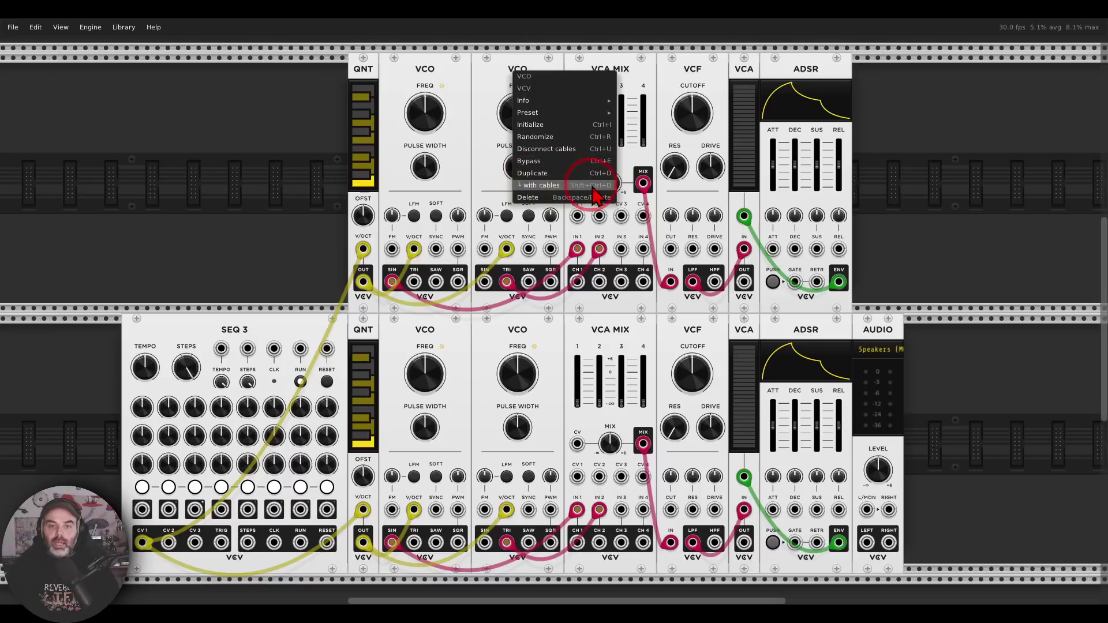
click(293, 202)
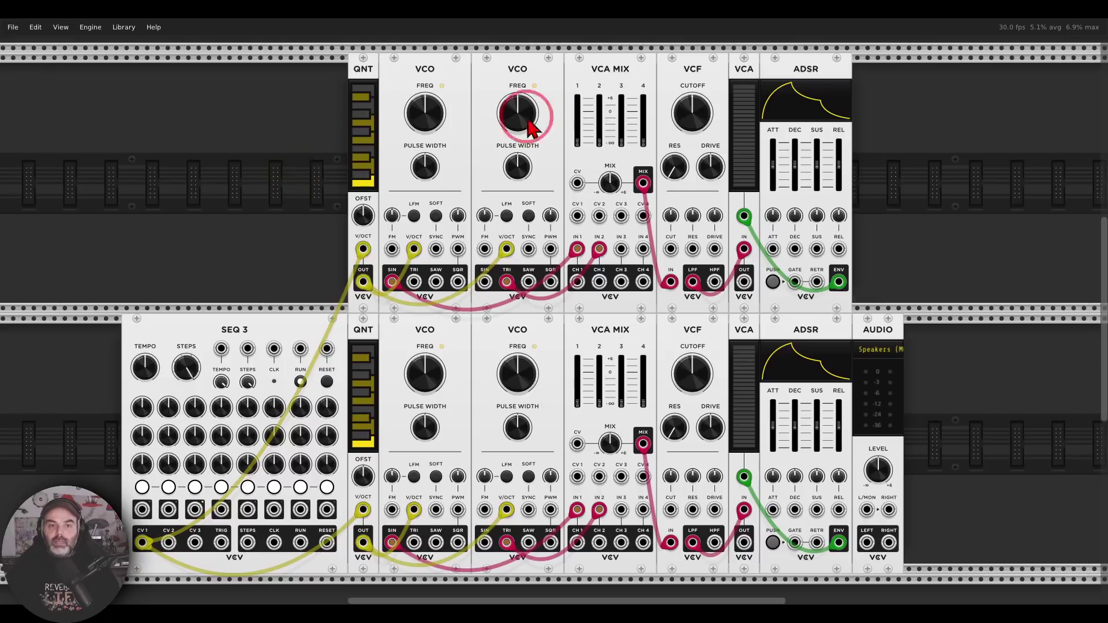
Select the seven duplicated modules, save the selection as Basic Voice.vcvs, replacing the existing file, and deselect them
drag(325, 163, 854, 93)
right_click(541, 85)
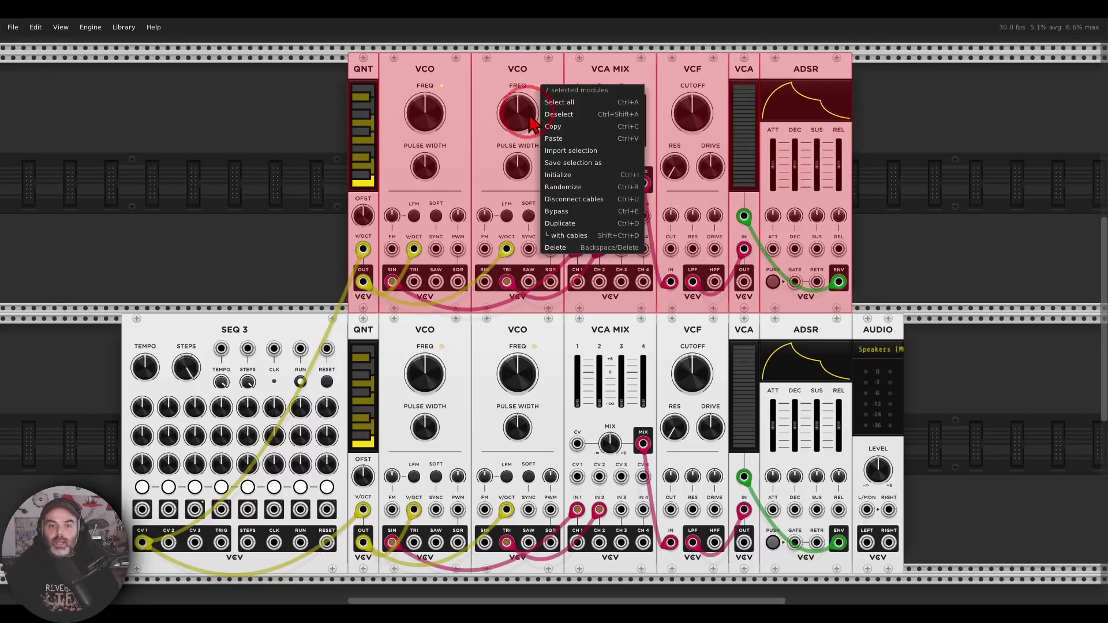
click(580, 163)
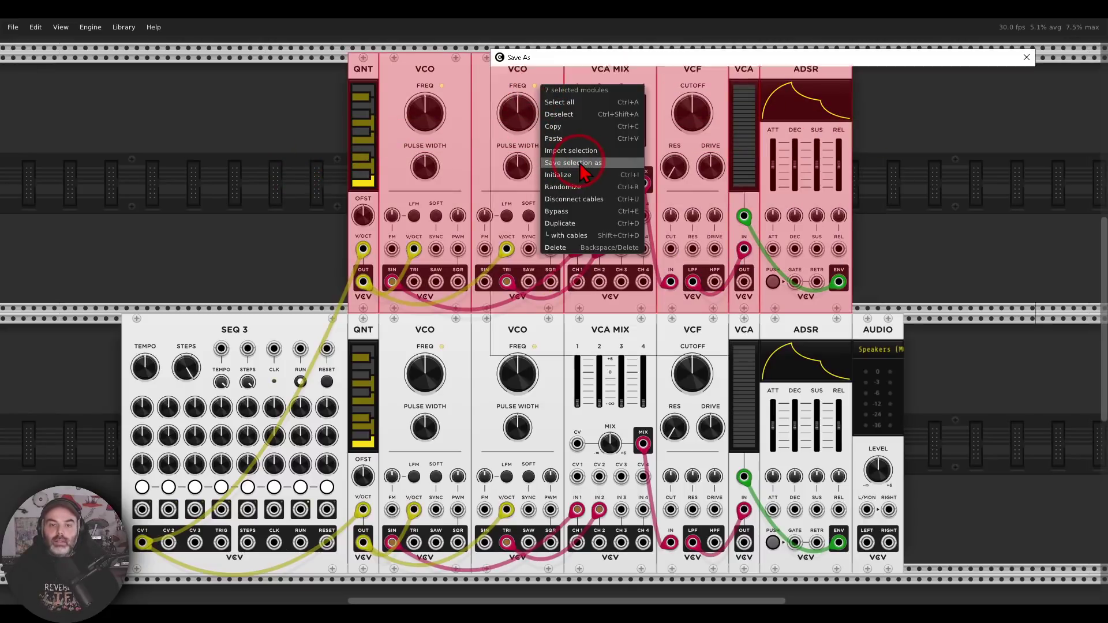
double_click(667, 141)
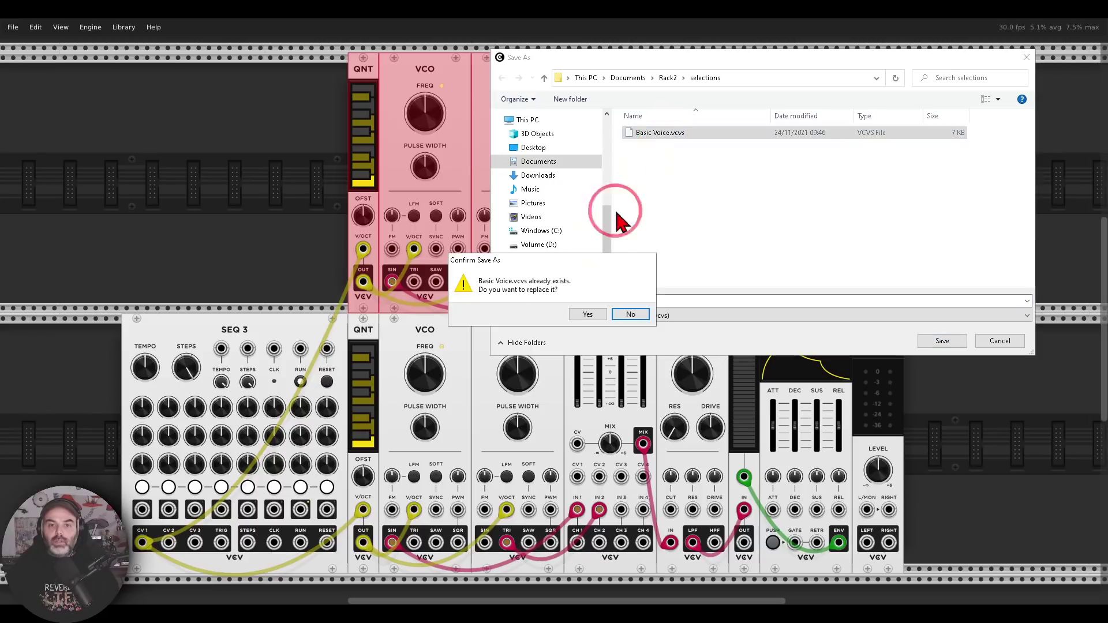
click(592, 321)
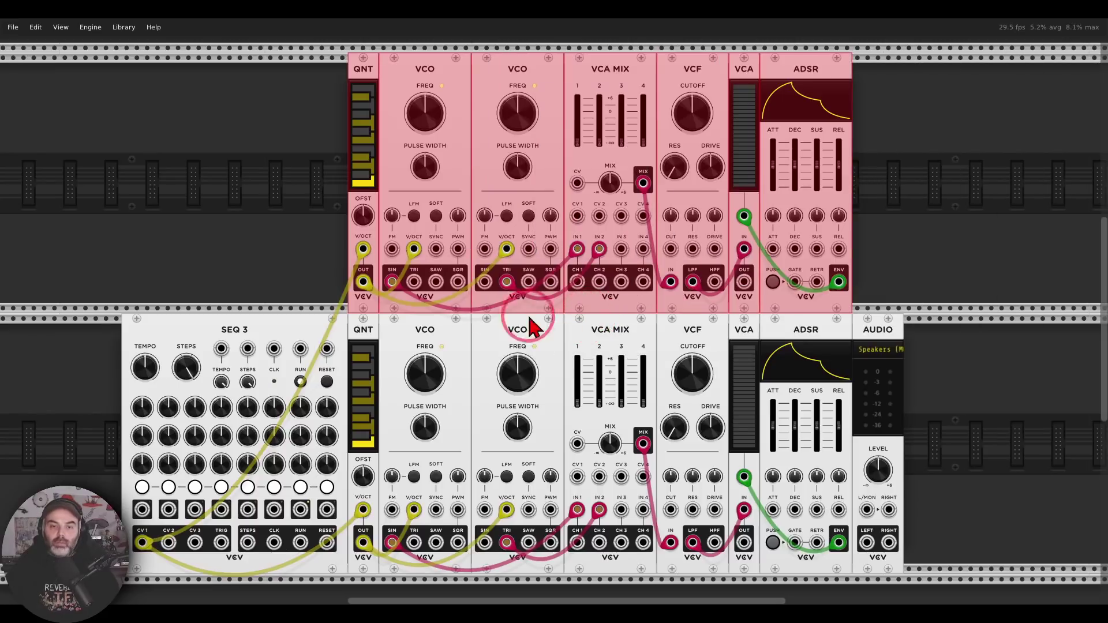
click(284, 217)
Import the saved selection Basic Voice.vcvs into the rack, and deselect the imported modules
click(36, 34)
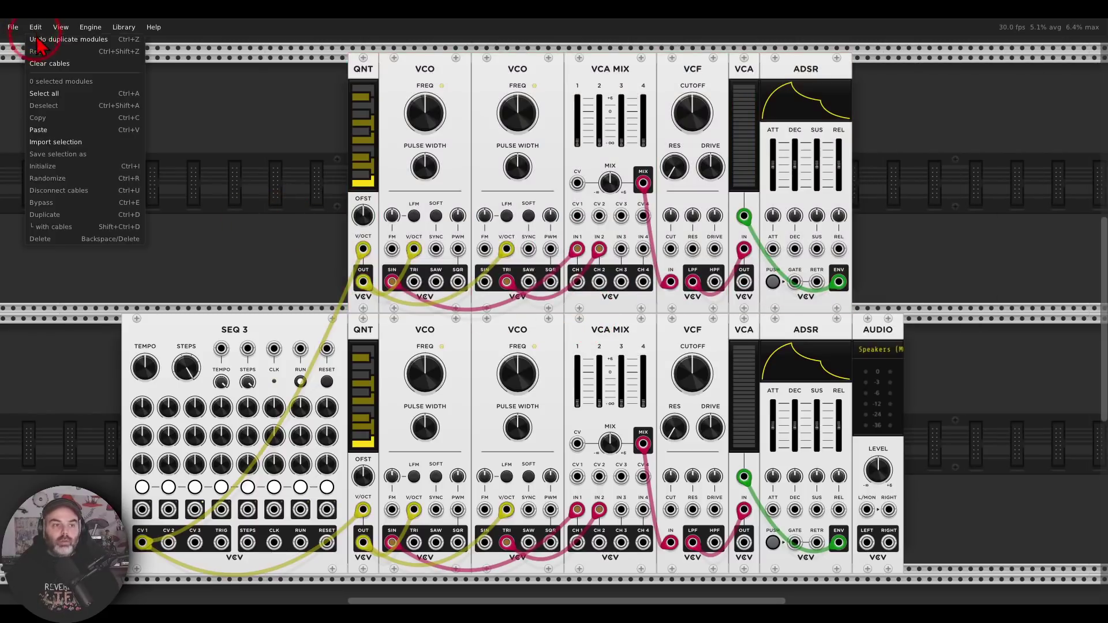
click(64, 143)
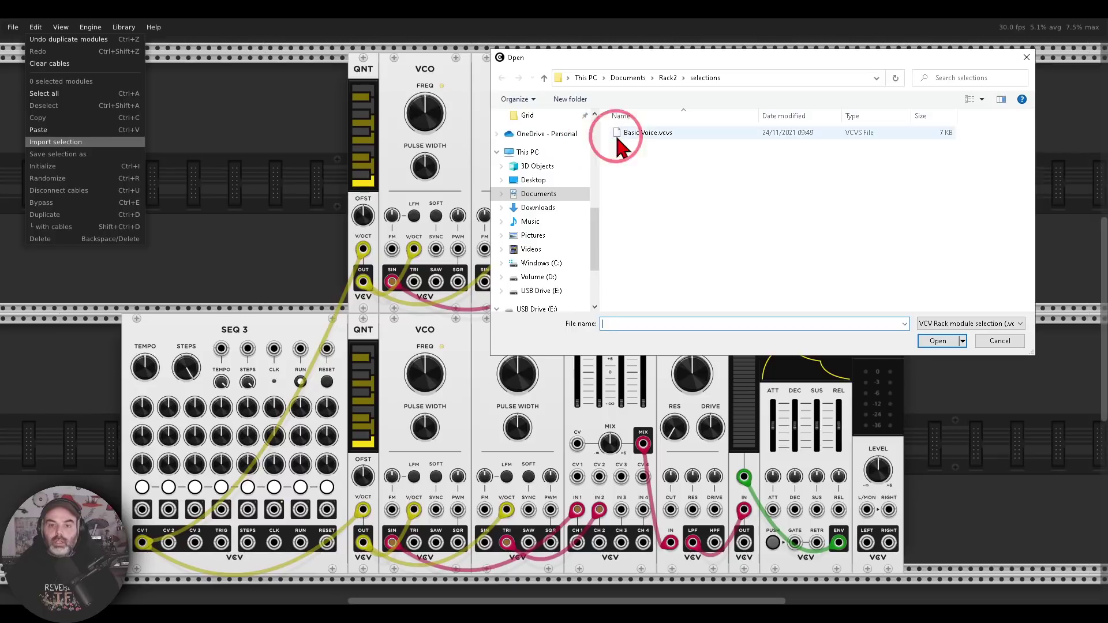
double_click(638, 118)
click(556, 218)
scroll(558, 228, up, 2)
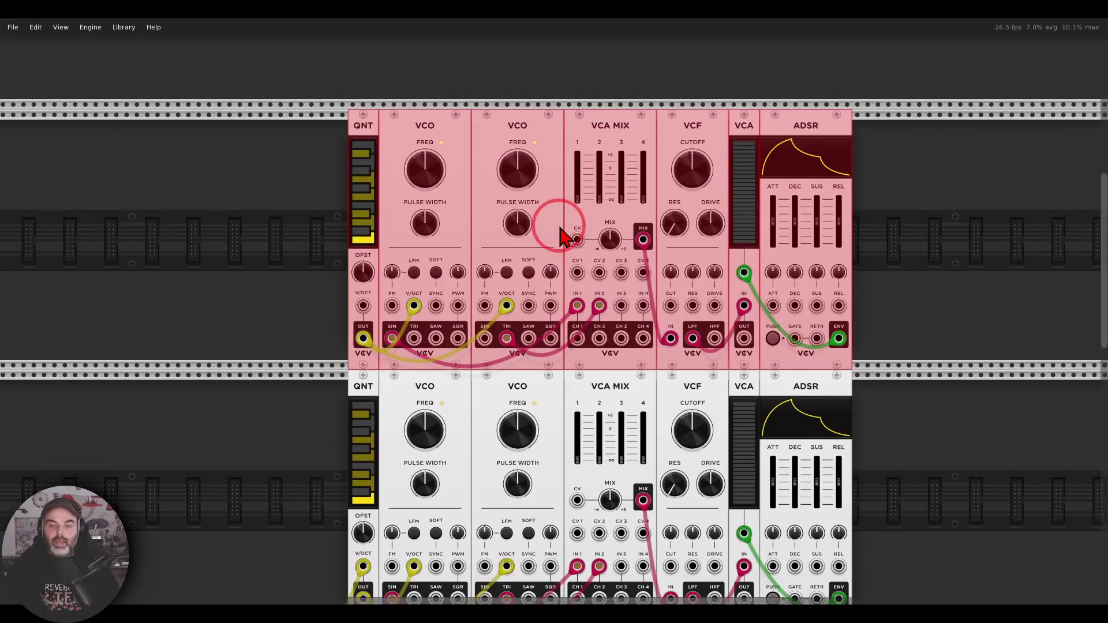
click(903, 198)
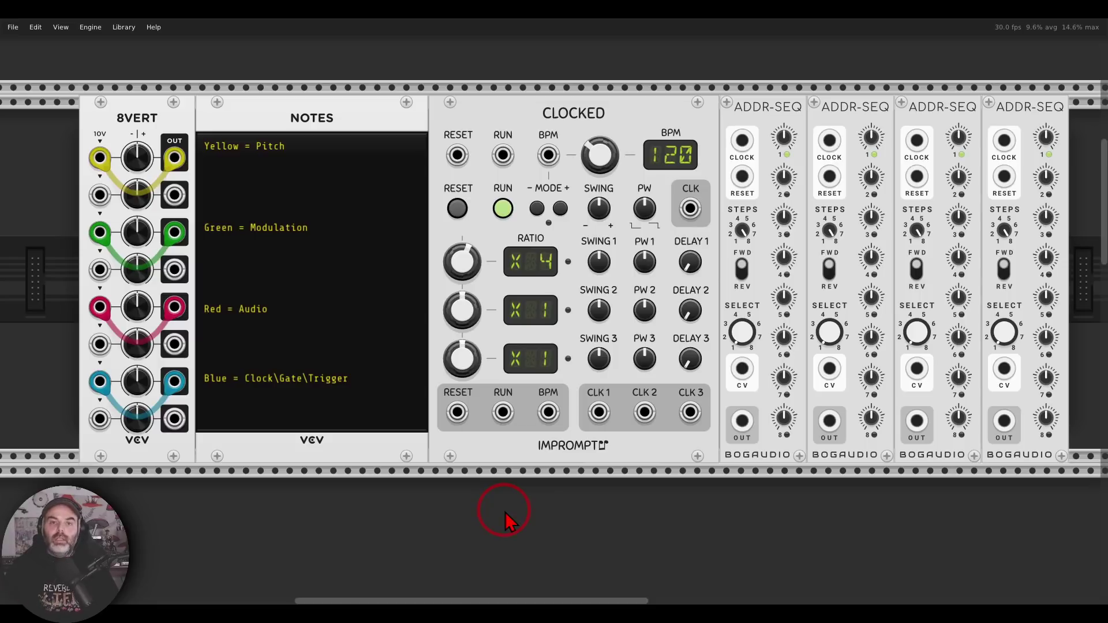
mouse_move(276, 118)
mouse_down()
mouse_move(224, 111)
mouse_move(188, 167)
mouse_move(278, 107)
mouse_up()
mouse_move(333, 201)
mouse_down()
mouse_move(256, 205)
mouse_move(176, 230)
mouse_move(331, 264)
mouse_move(333, 202)
mouse_up()
mouse_move(290, 287)
mouse_down()
mouse_move(181, 294)
mouse_move(260, 338)
mouse_move(286, 286)
mouse_up()
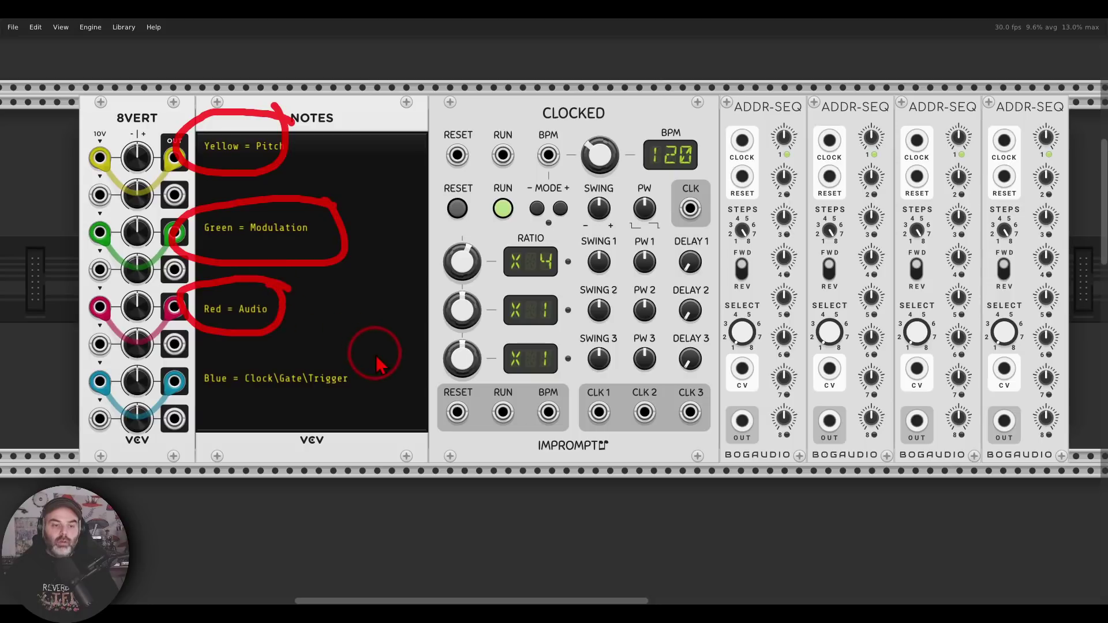
mouse_move(378, 353)
mouse_down()
mouse_move(251, 346)
mouse_move(179, 367)
mouse_move(250, 423)
mouse_move(379, 407)
mouse_move(372, 361)
mouse_up()
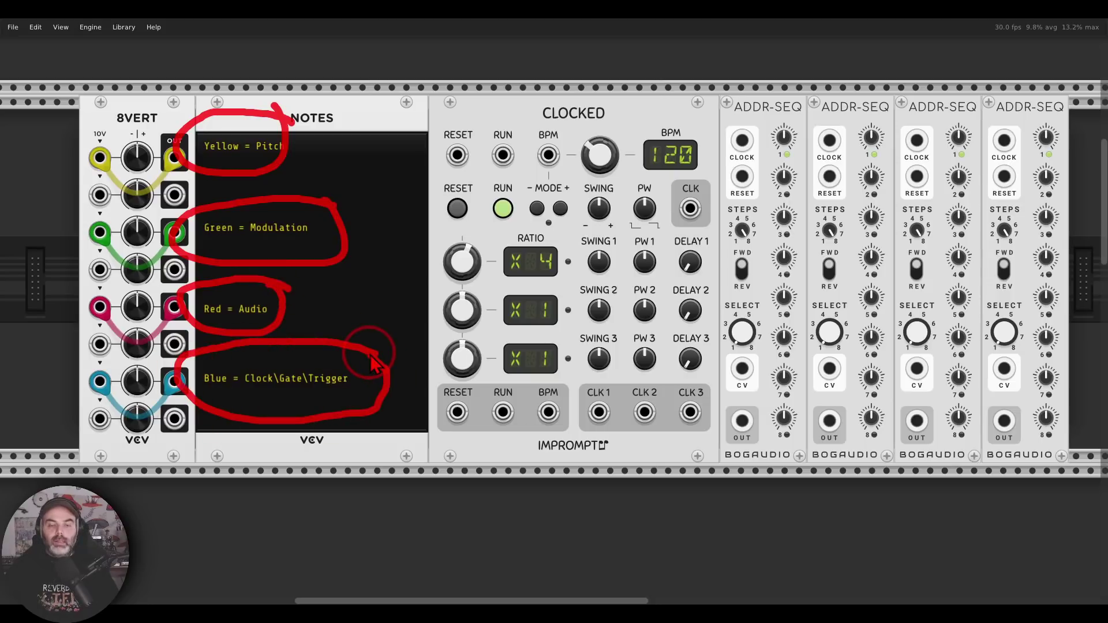
key(Escape)
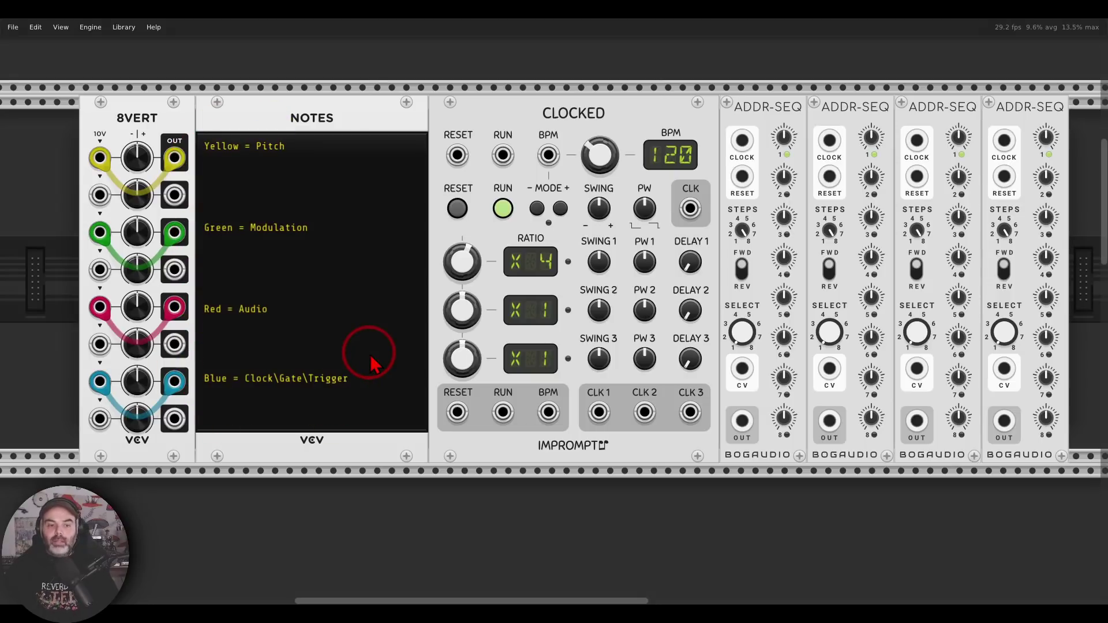
scroll(495, 314, right, 2)
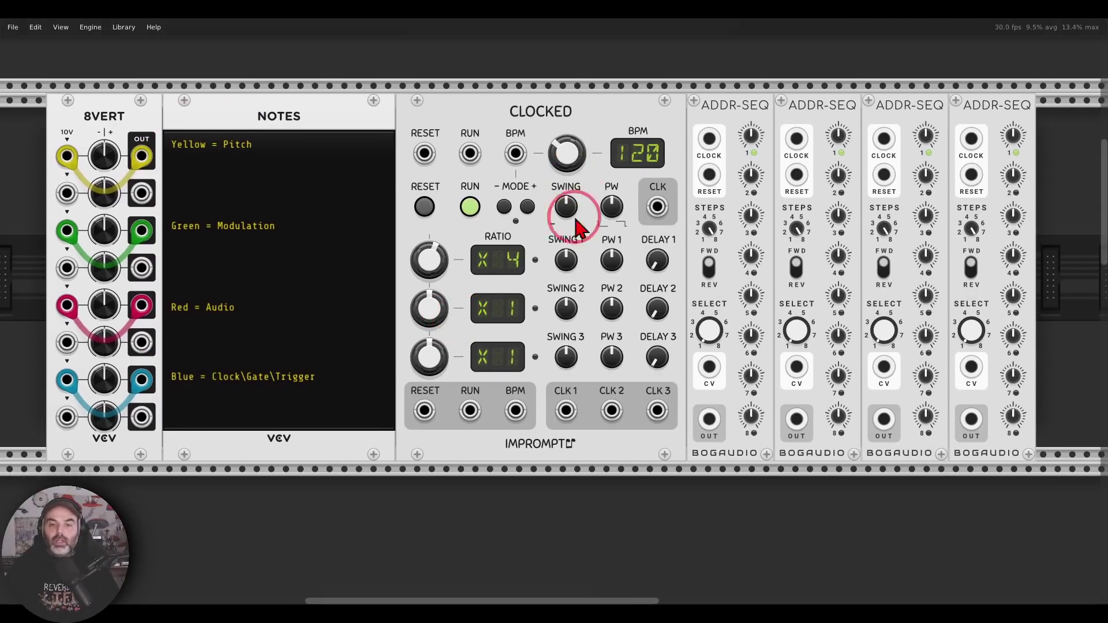
mouse_move(1047, 86)
mouse_down()
mouse_move(721, 81)
mouse_move(1064, 147)
mouse_up()
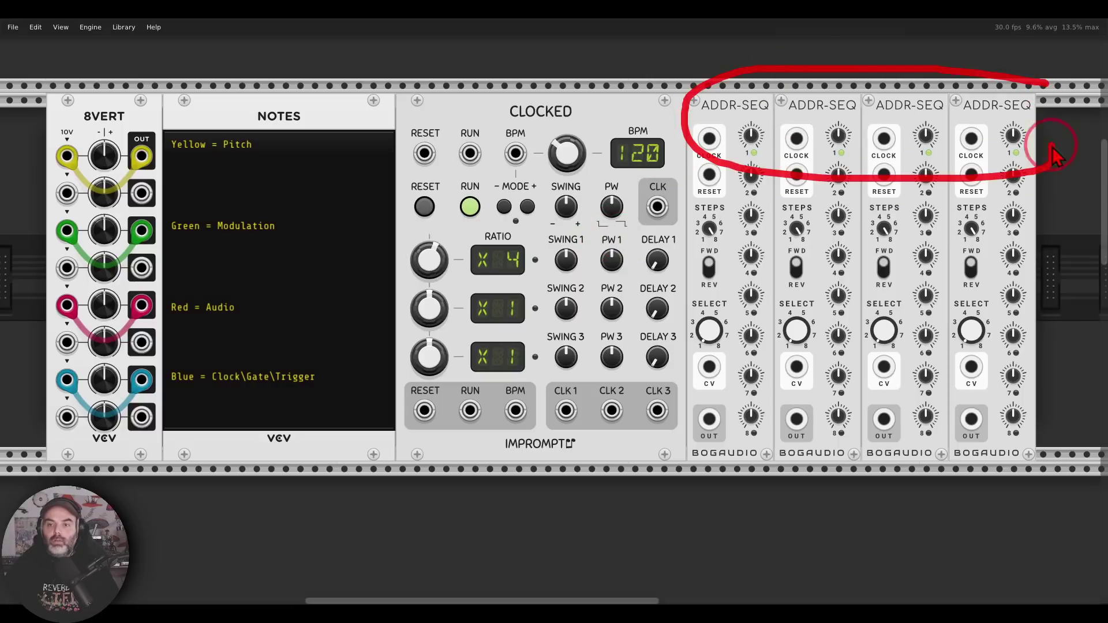
key(Escape)
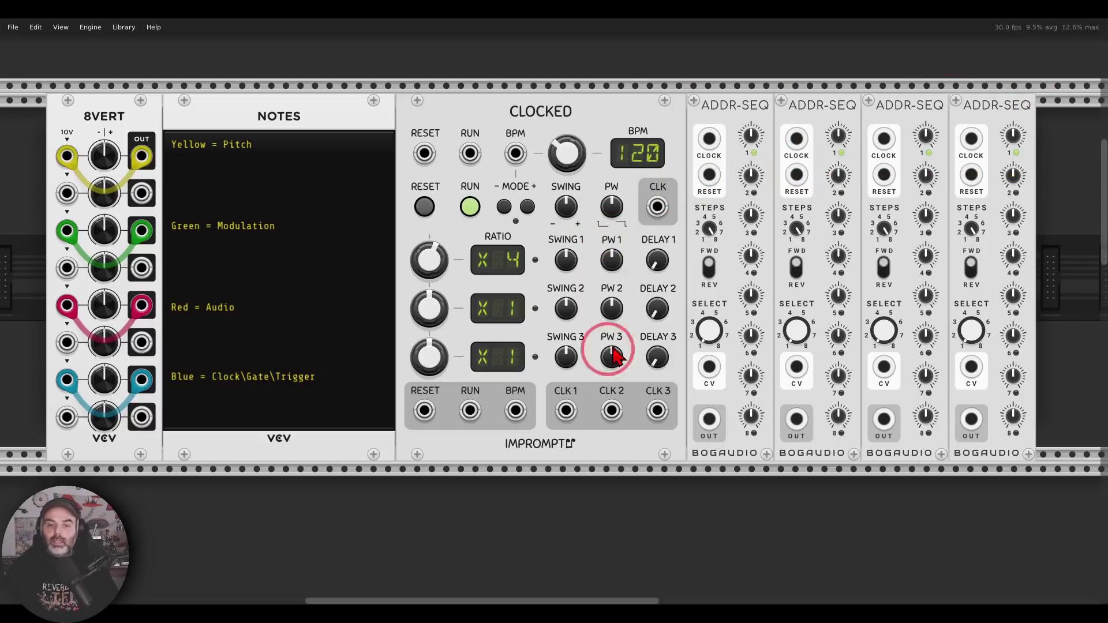
drag(566, 410, 575, 413)
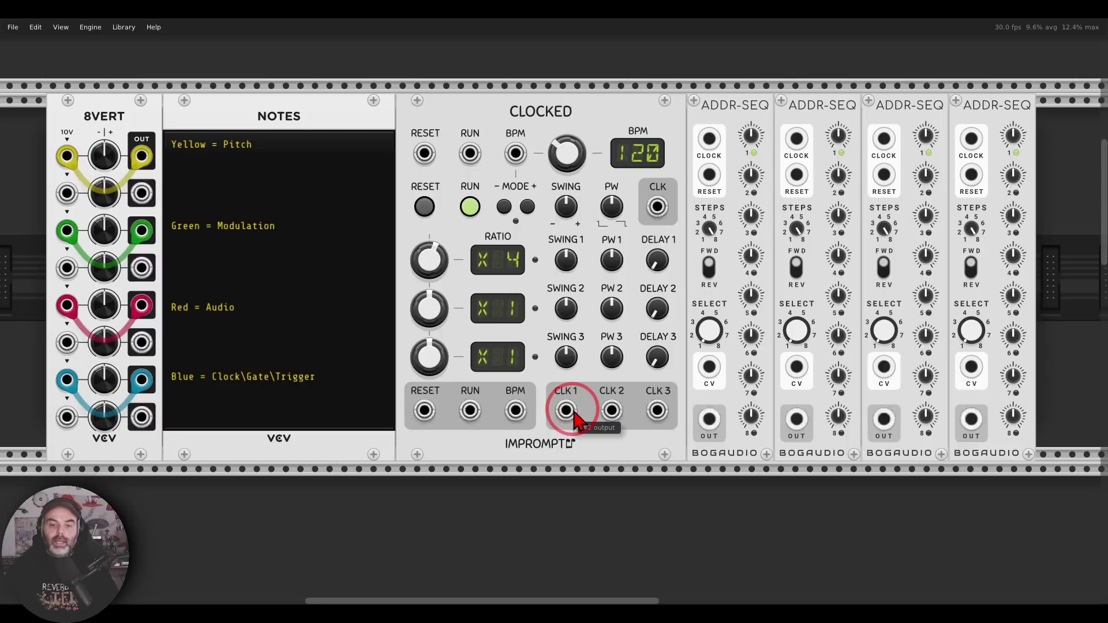
Patch blue cables from Clocked's CLK 1 output to the clock inputs of all four ADDR-SEQ modules
click(575, 413)
click(575, 413)
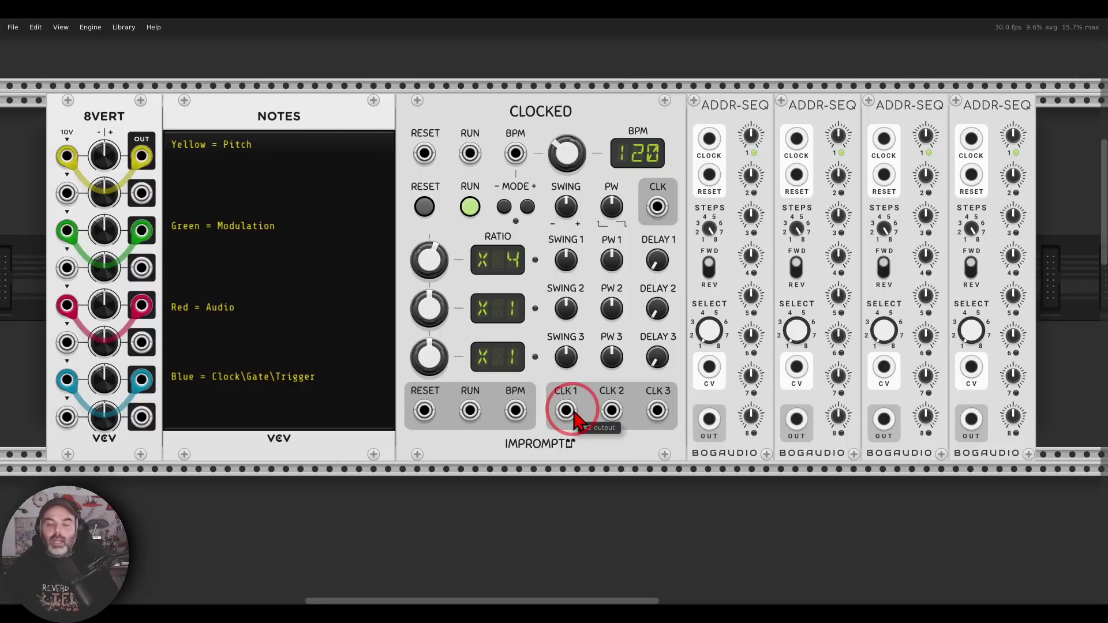
right_click(567, 411)
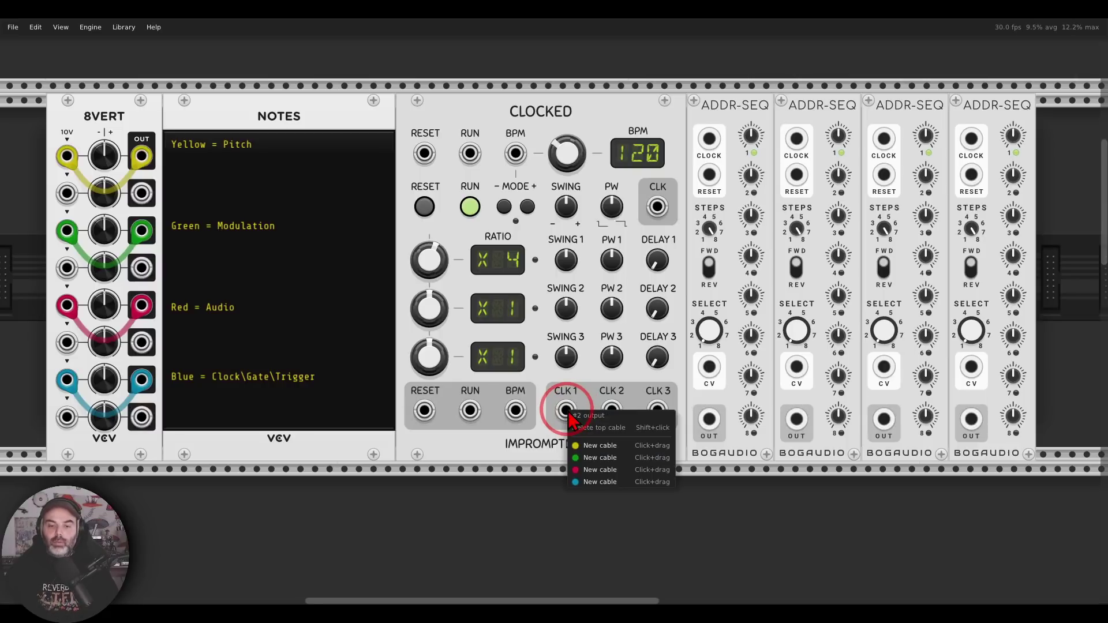
click(600, 458)
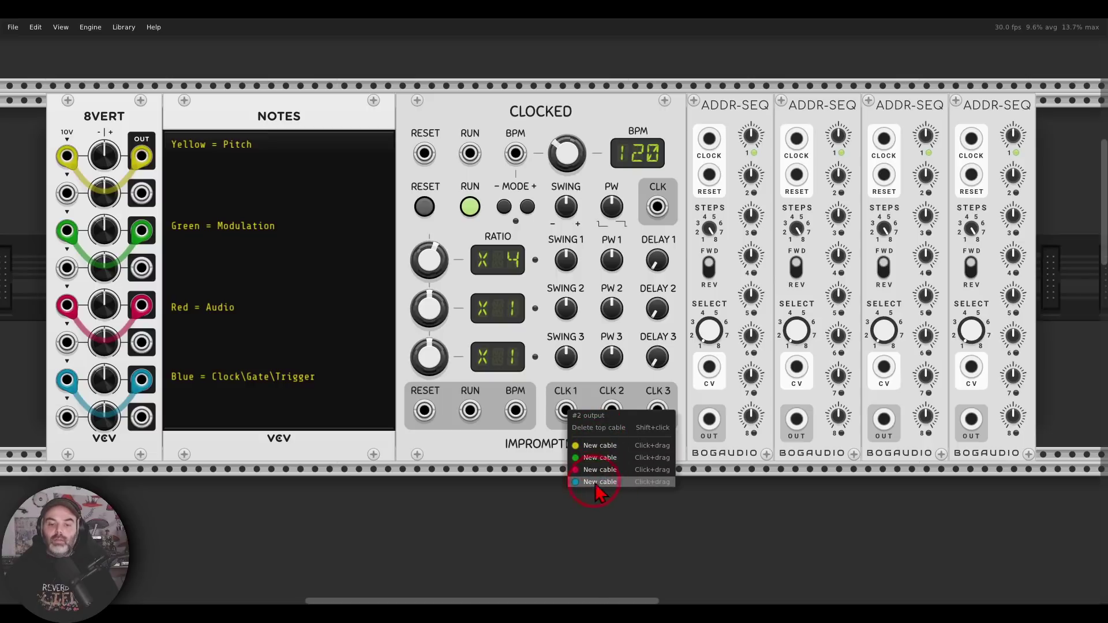
drag(602, 486, 708, 140)
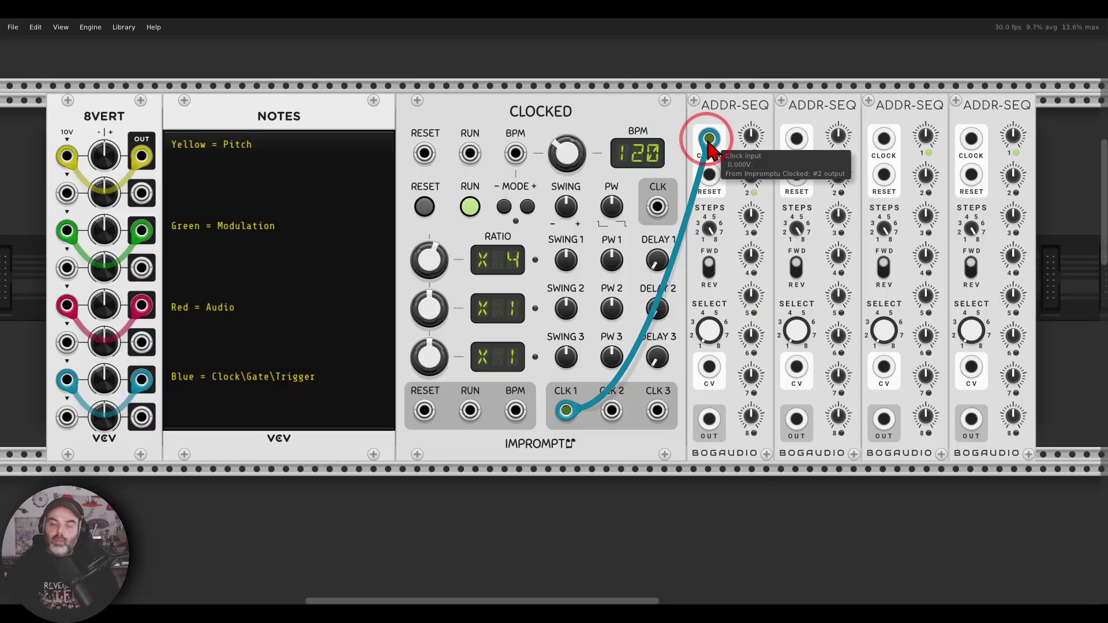
drag(708, 147, 970, 140)
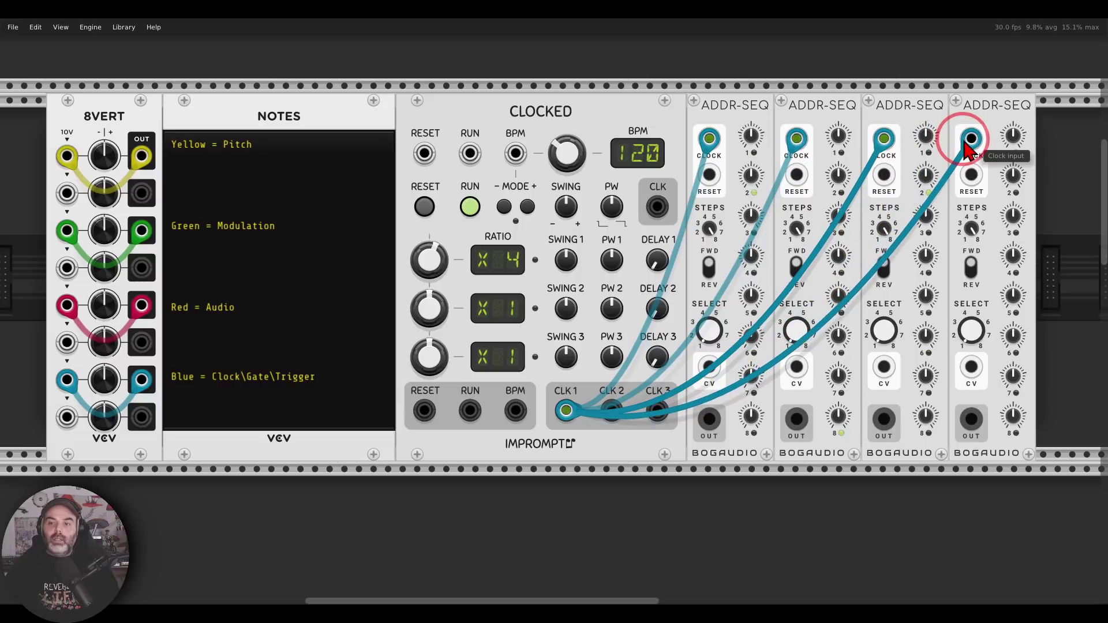
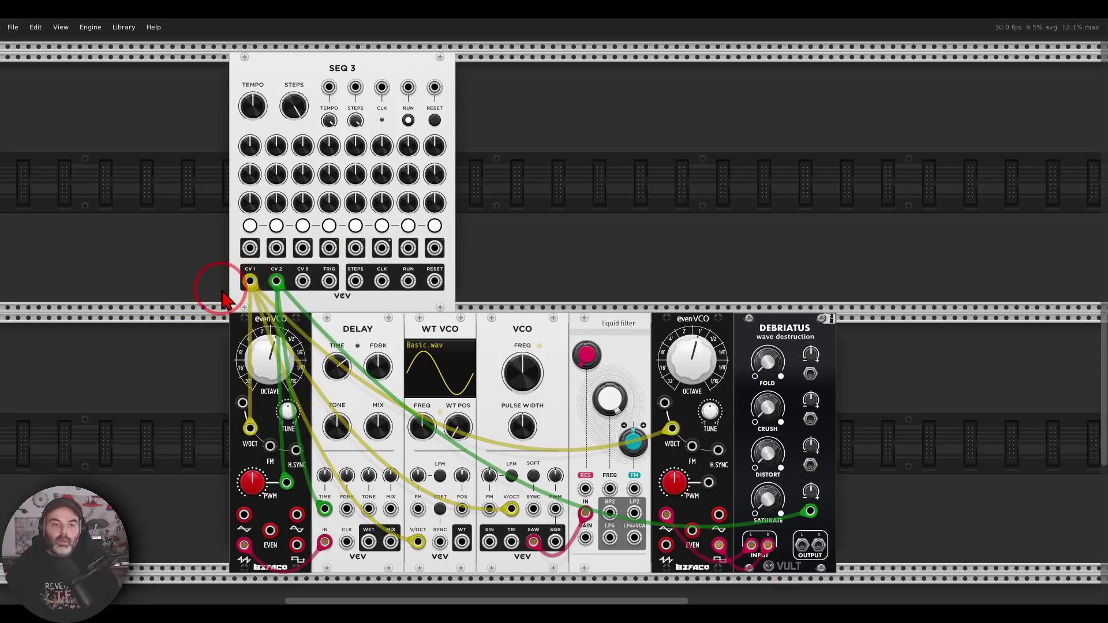
Disconnect SEQ 3's CV 1 cable from the VCO's 1V/octave input and its CV 2 cable from the Delay's time input
scroll(221, 286, up, 5)
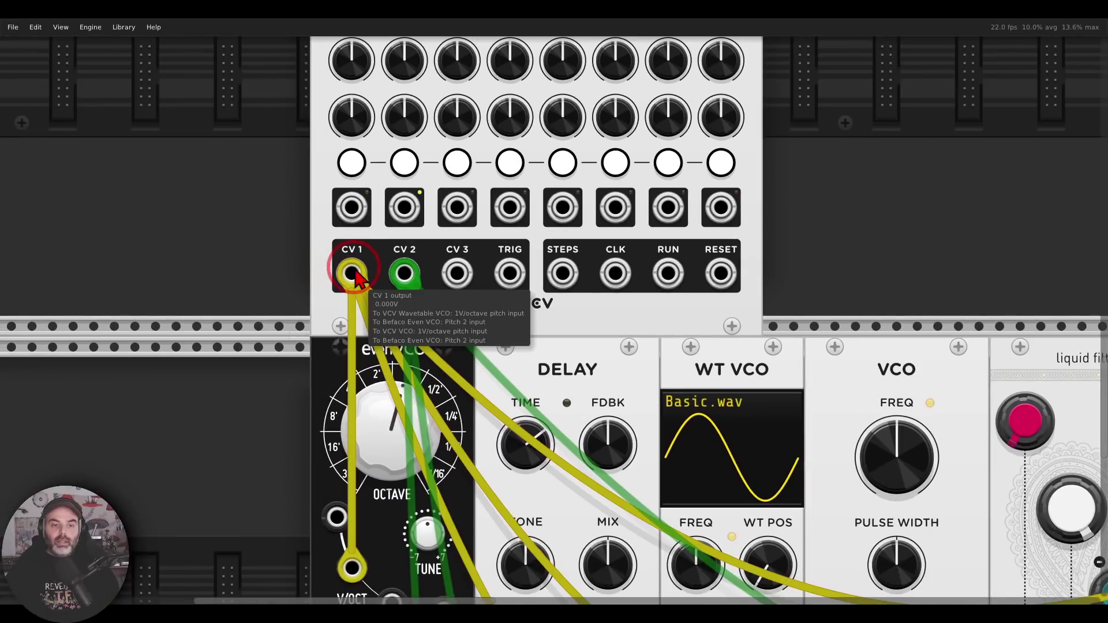
right_click(354, 275)
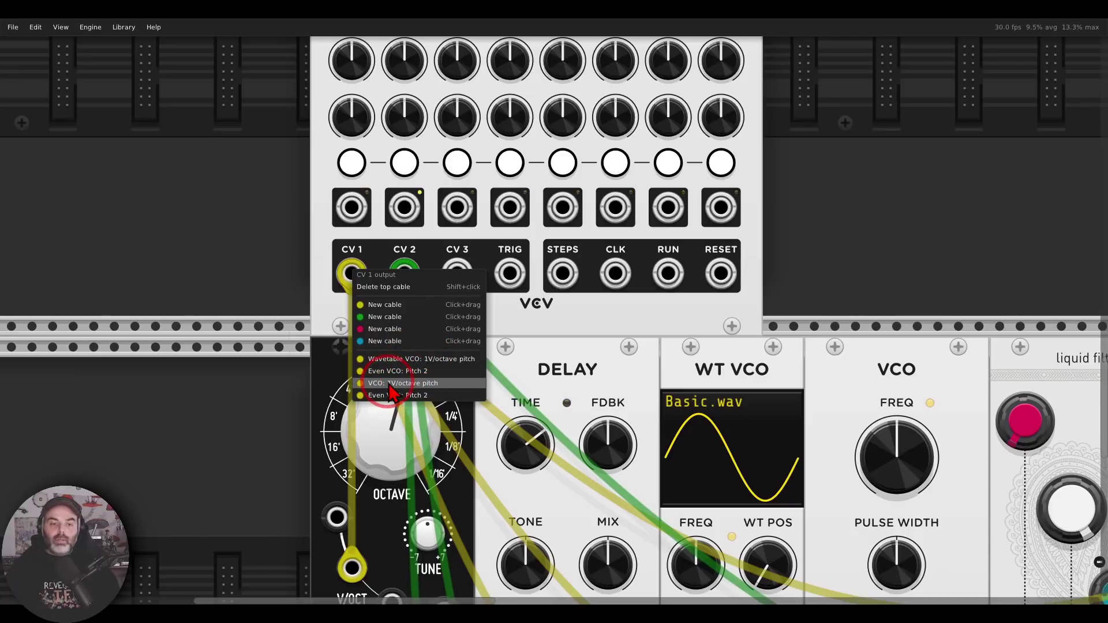
drag(390, 390, 890, 183)
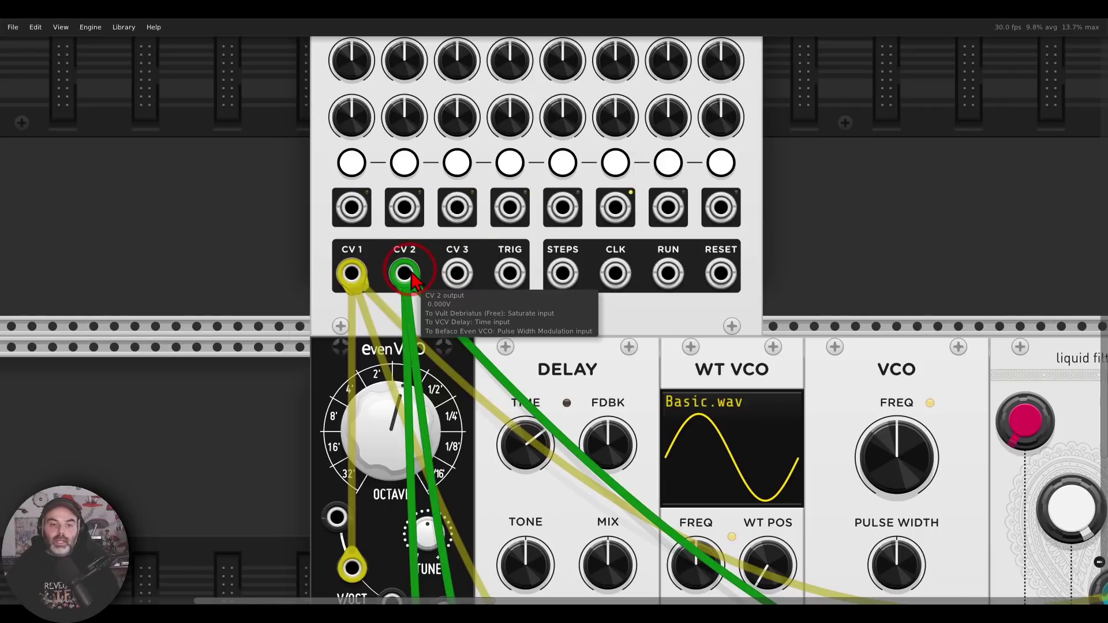
right_click(410, 279)
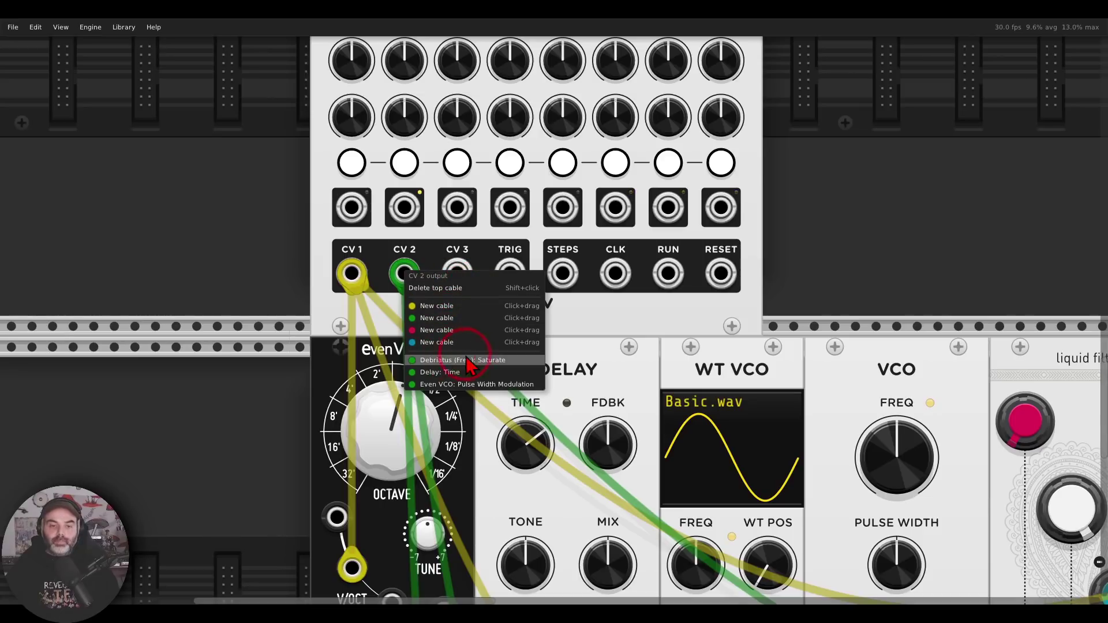
click(440, 373)
click(801, 192)
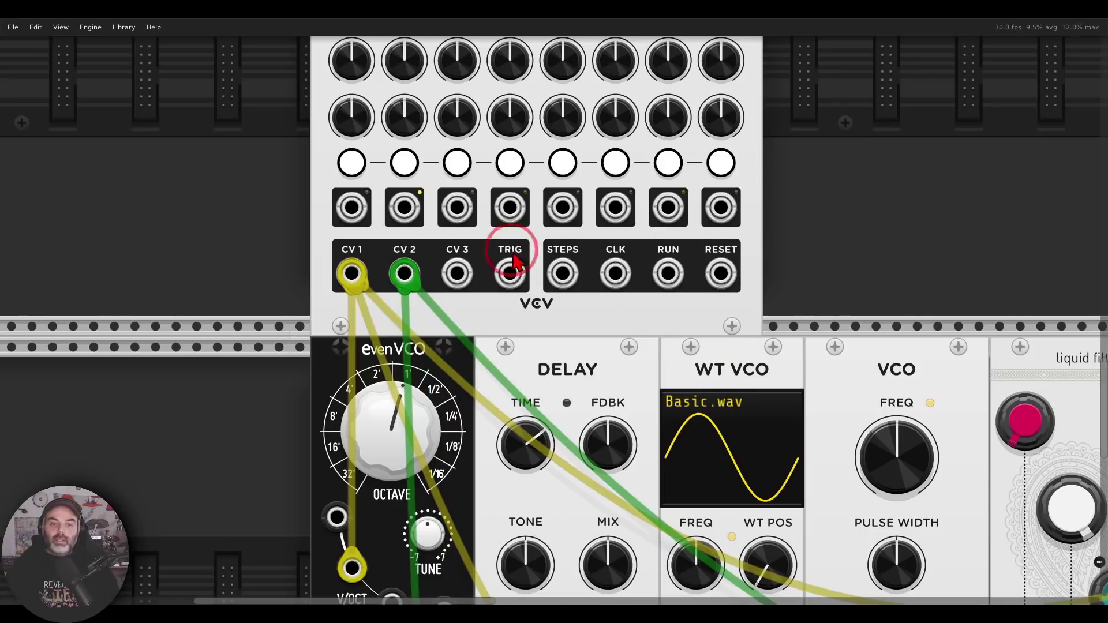
Review the cable options of SEQ 3's CV 2 output, and delete the remaining cables from CV 2 and CV 1 one by one
right_click(408, 281)
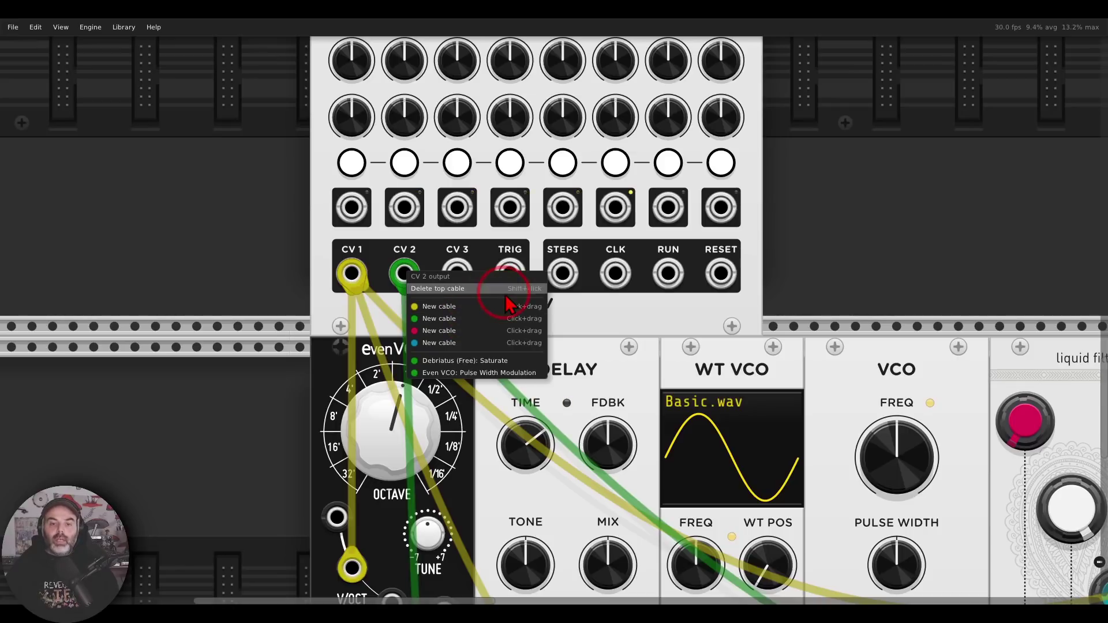
click(798, 240)
shift+click(413, 281)
click(413, 281)
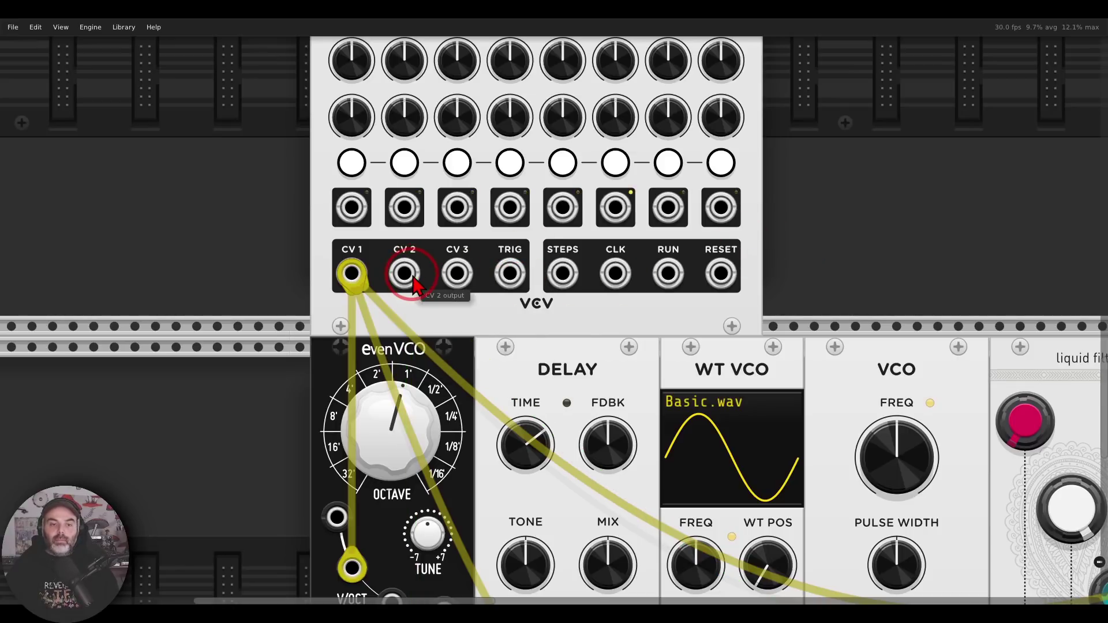
click(354, 277)
click(356, 278)
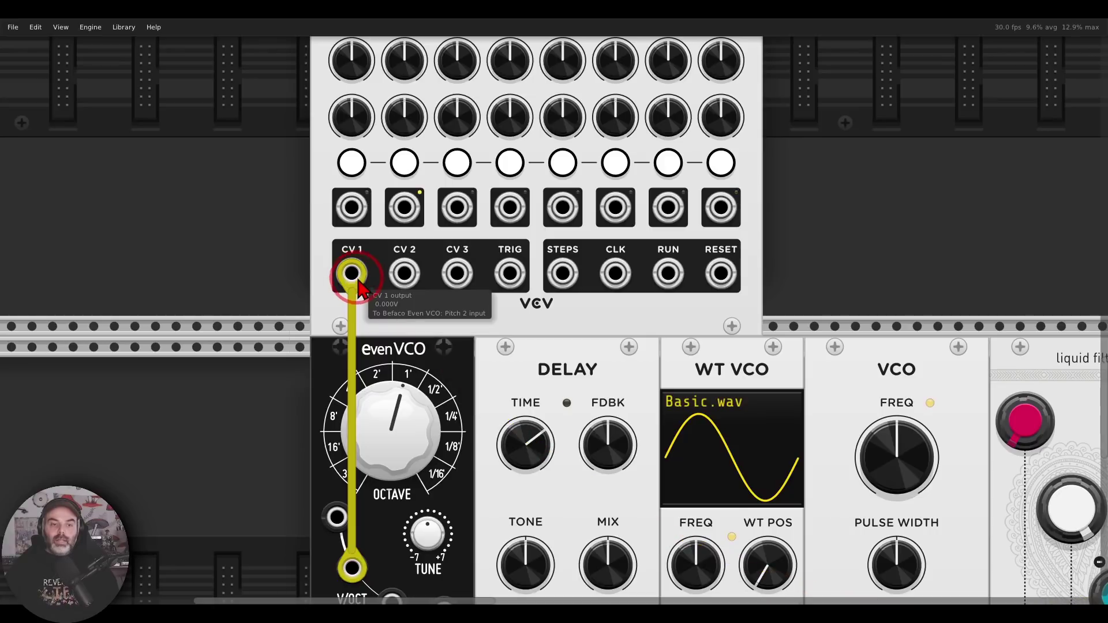
click(359, 281)
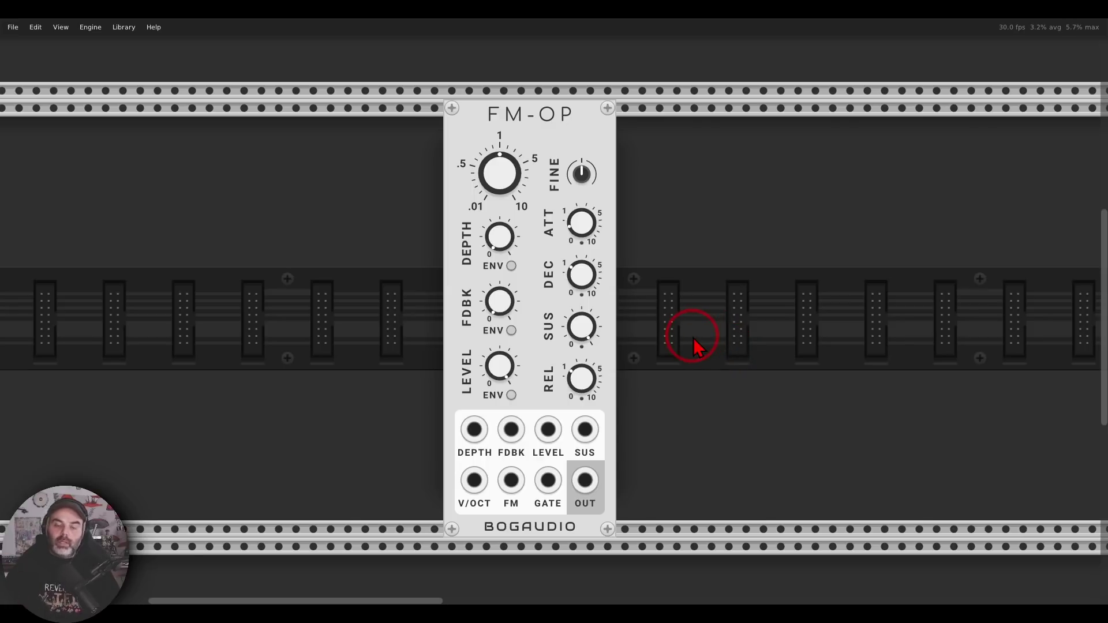
Enable envelope control of the FM-OP's level, and turn its sustain and attack down
click(512, 398)
drag(581, 326, 552, 318)
drag(578, 224, 552, 311)
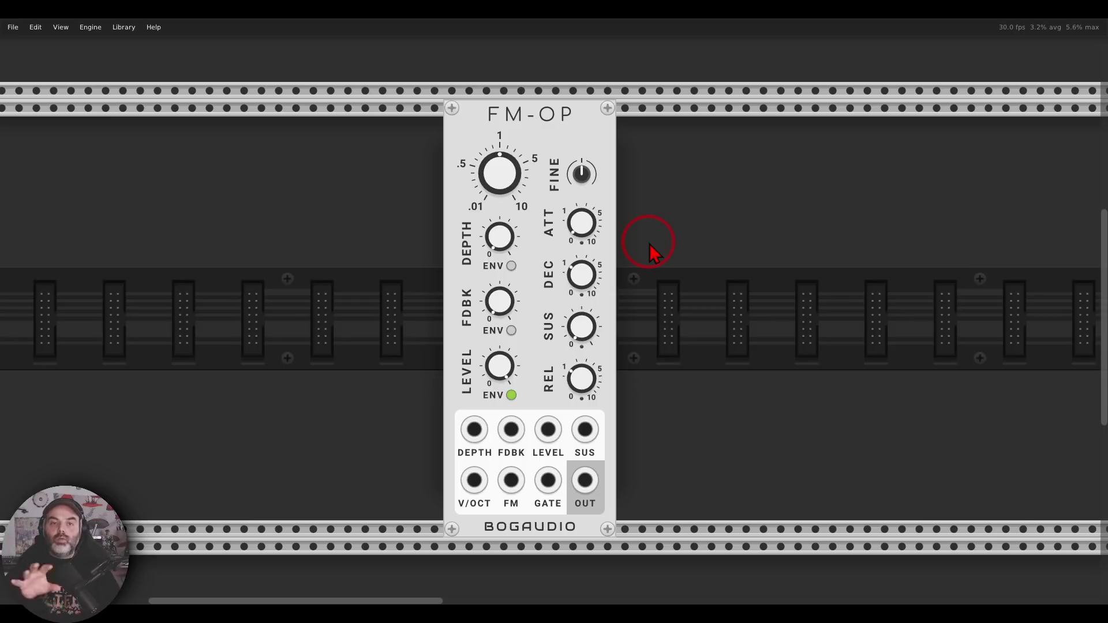
Save the FM-OP's settings as its template preset, overwriting the existing template
right_click(536, 153)
mouse_move(559, 198)
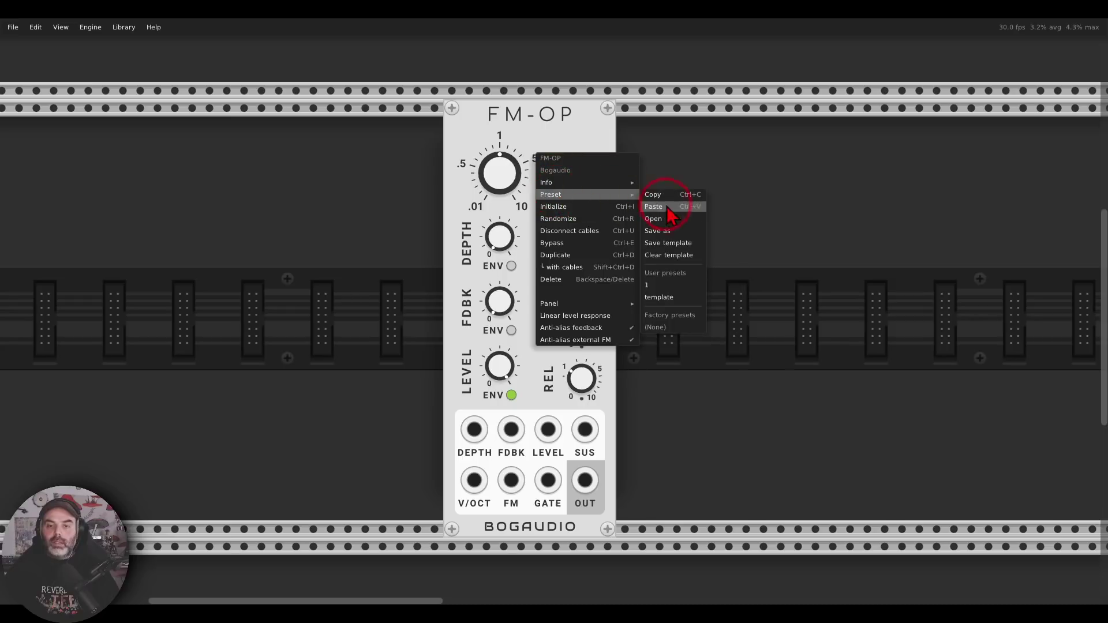
click(676, 254)
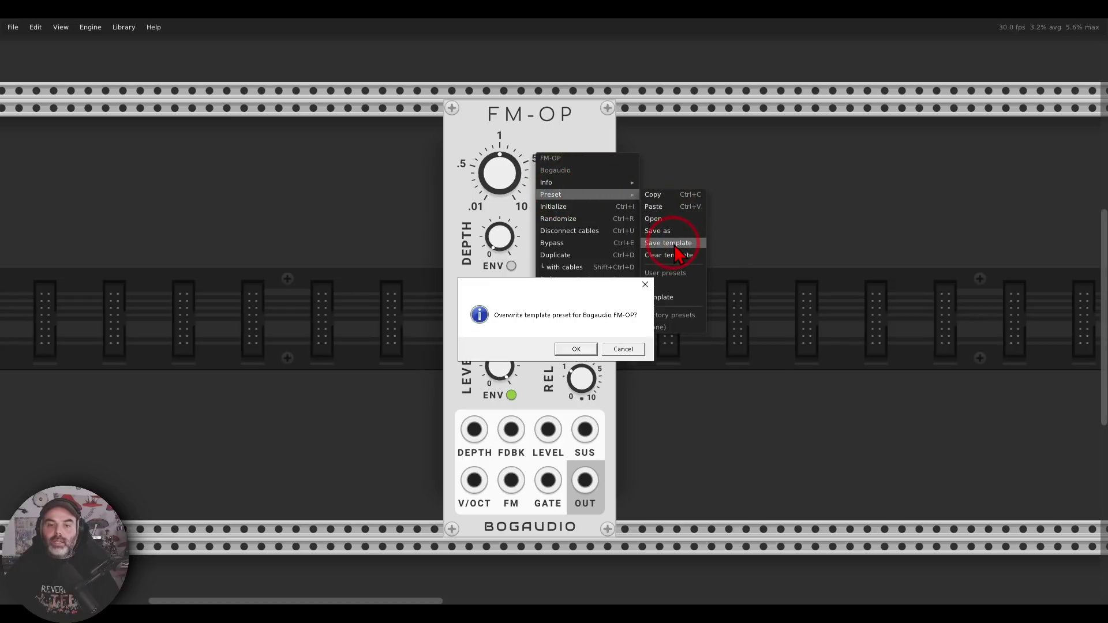
click(577, 346)
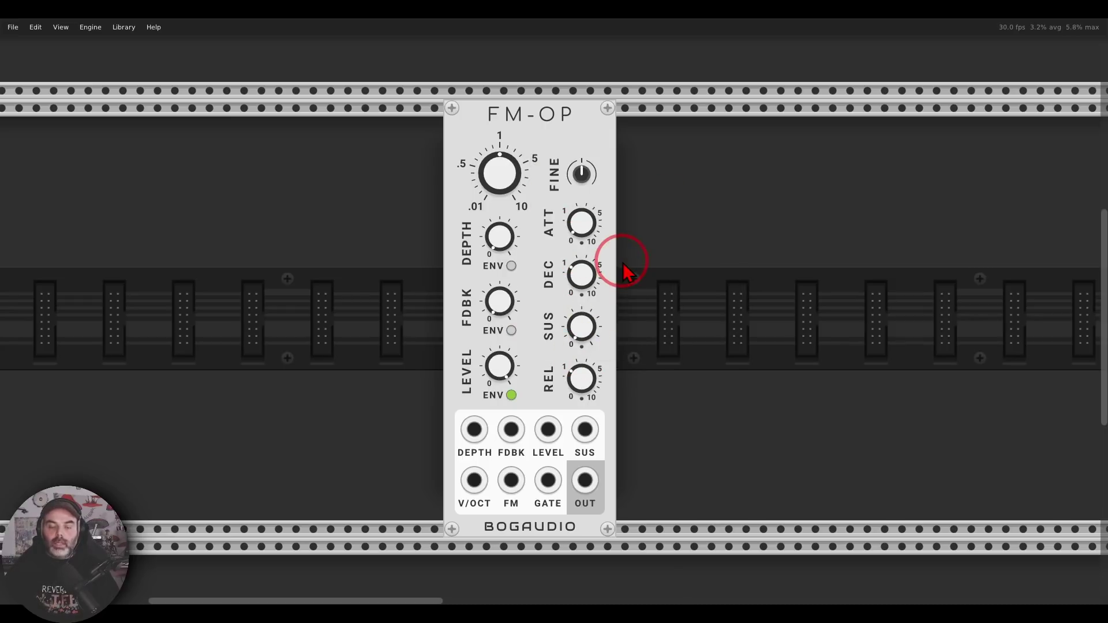
Add an FM-OP from the module browser, move it along the rack, and put a fresh FM-OP in its place
right_click(669, 286)
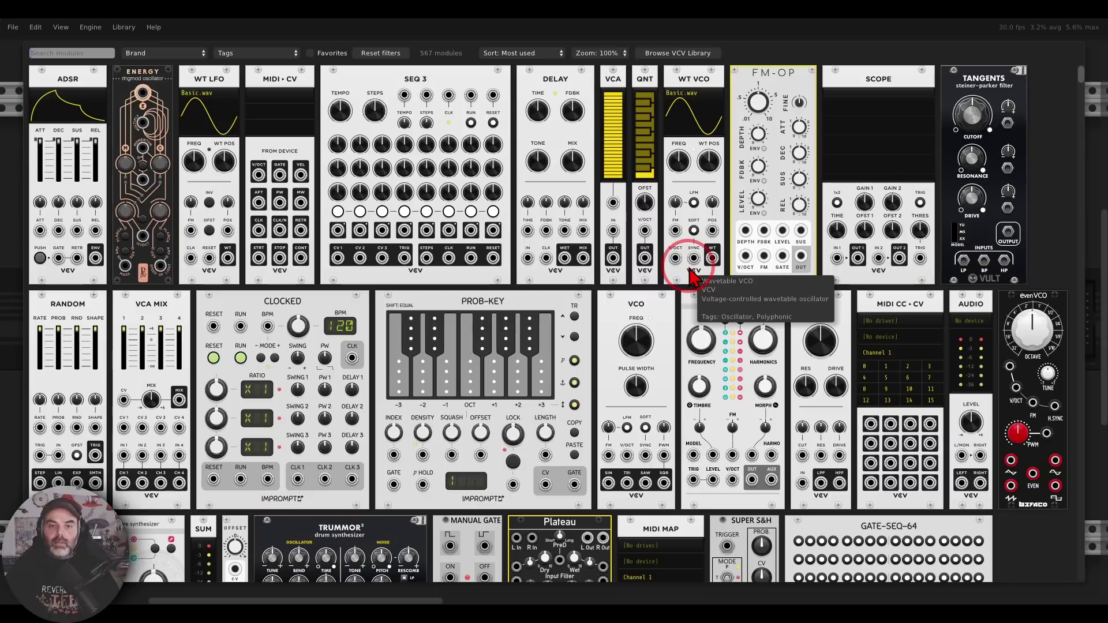
click(777, 86)
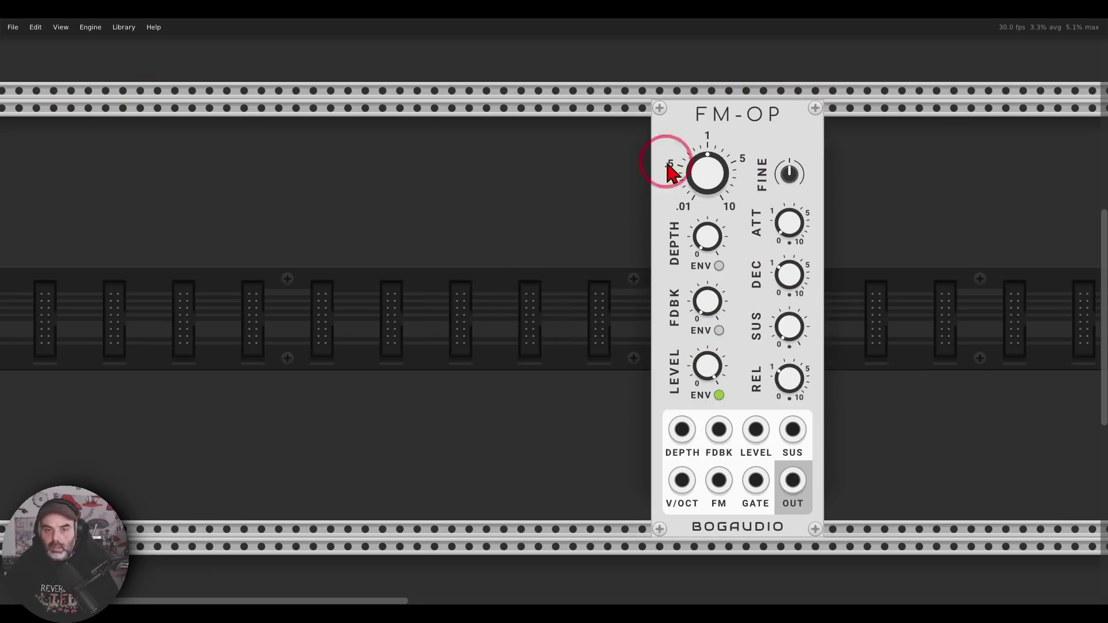
drag(669, 171, 501, 135)
key(Return)
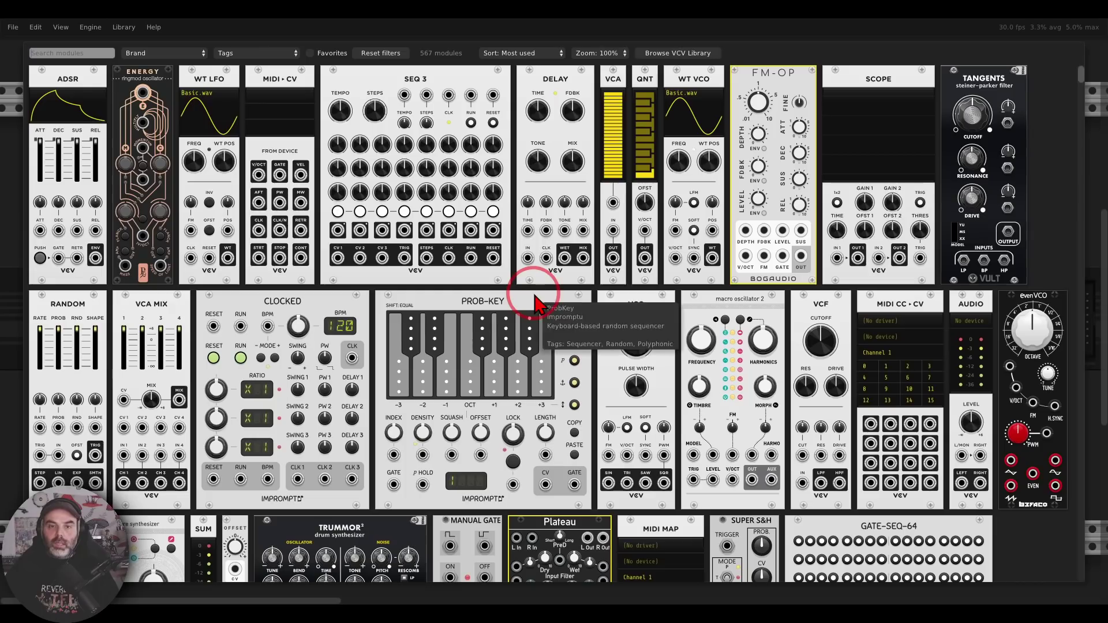
click(754, 94)
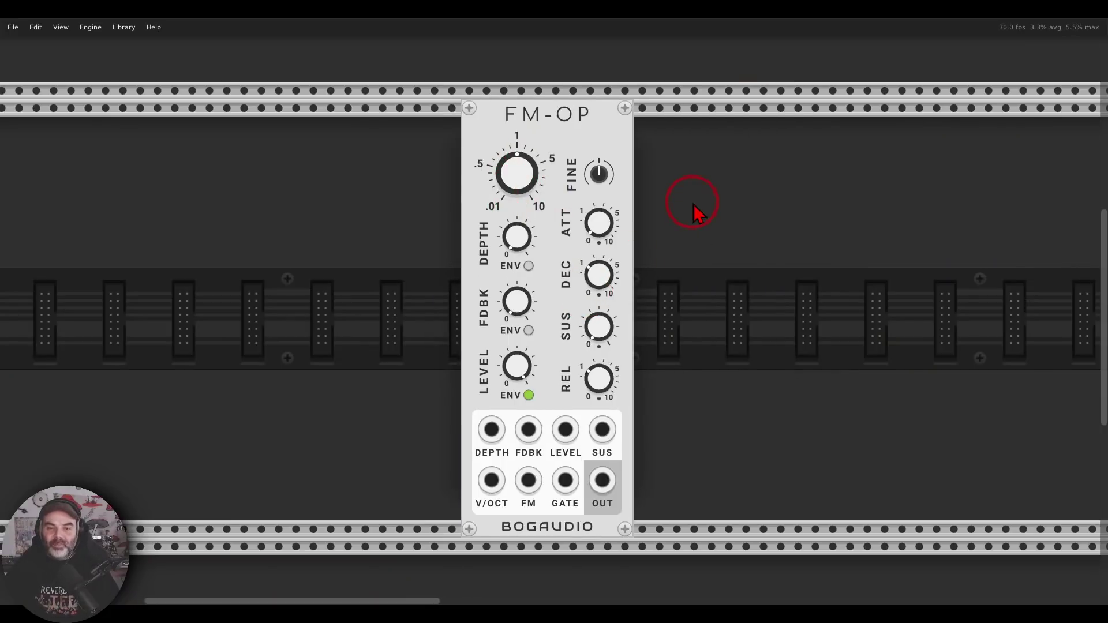
Lower the FM-OP's ratio, adjust depth, feedback and sustain, set release to about 4.1 s, and enable the depth and feedback envelopes
drag(516, 173, 549, 314)
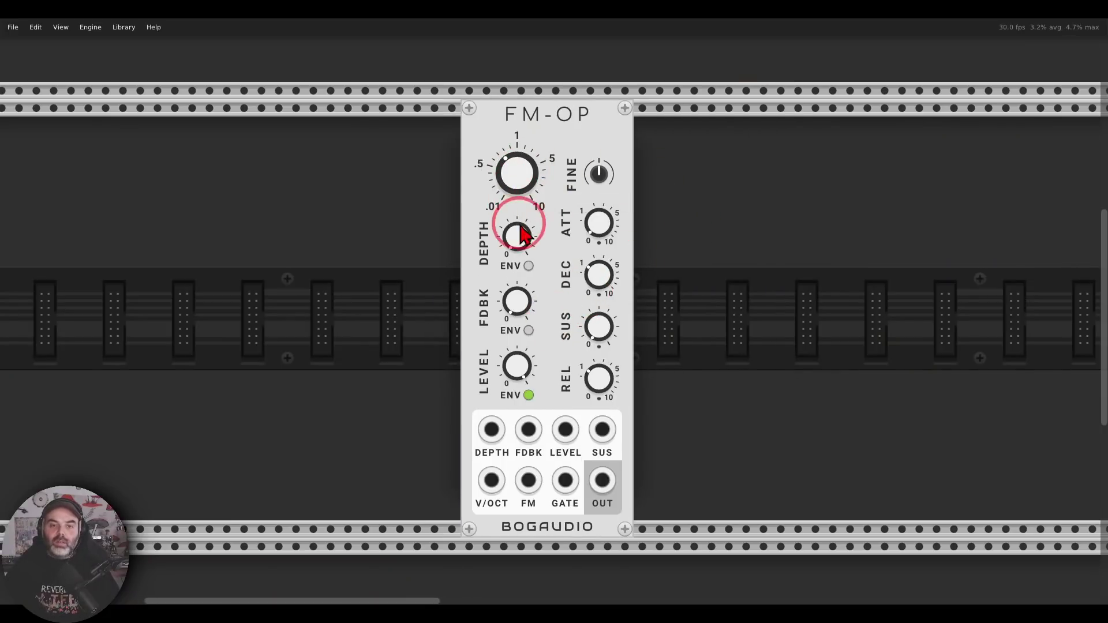
drag(514, 227, 521, 294)
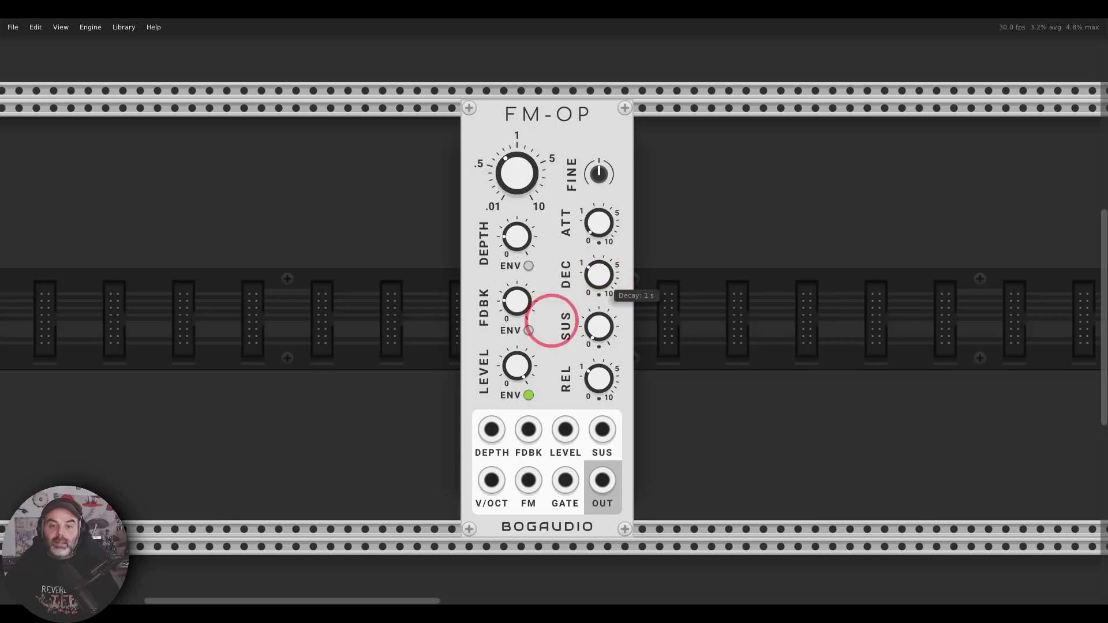
click(603, 334)
drag(607, 344, 603, 388)
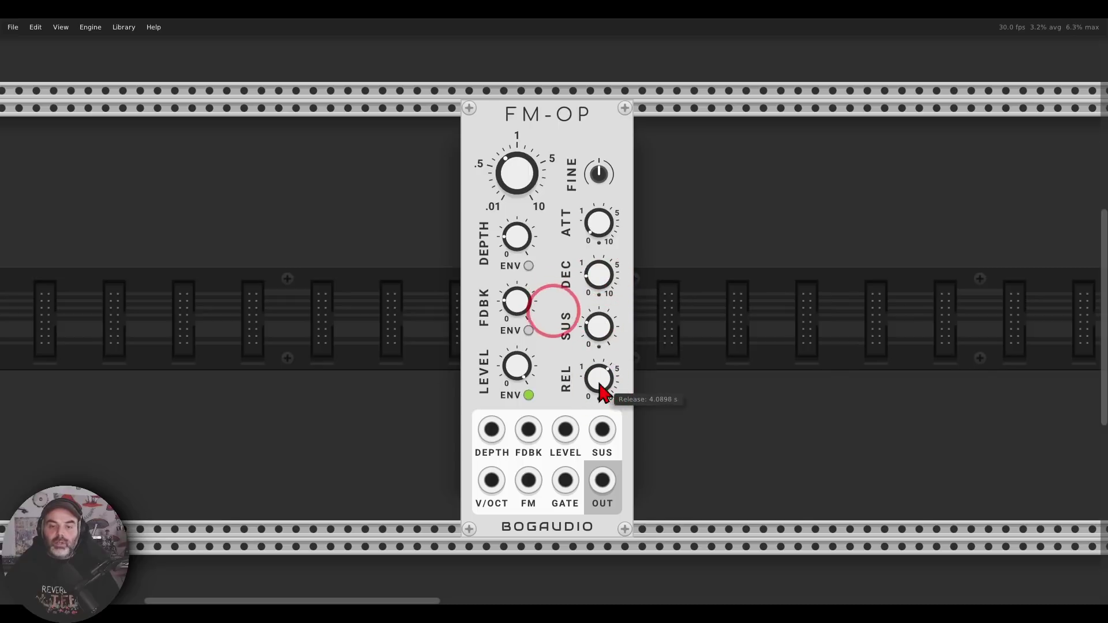
click(531, 349)
click(528, 265)
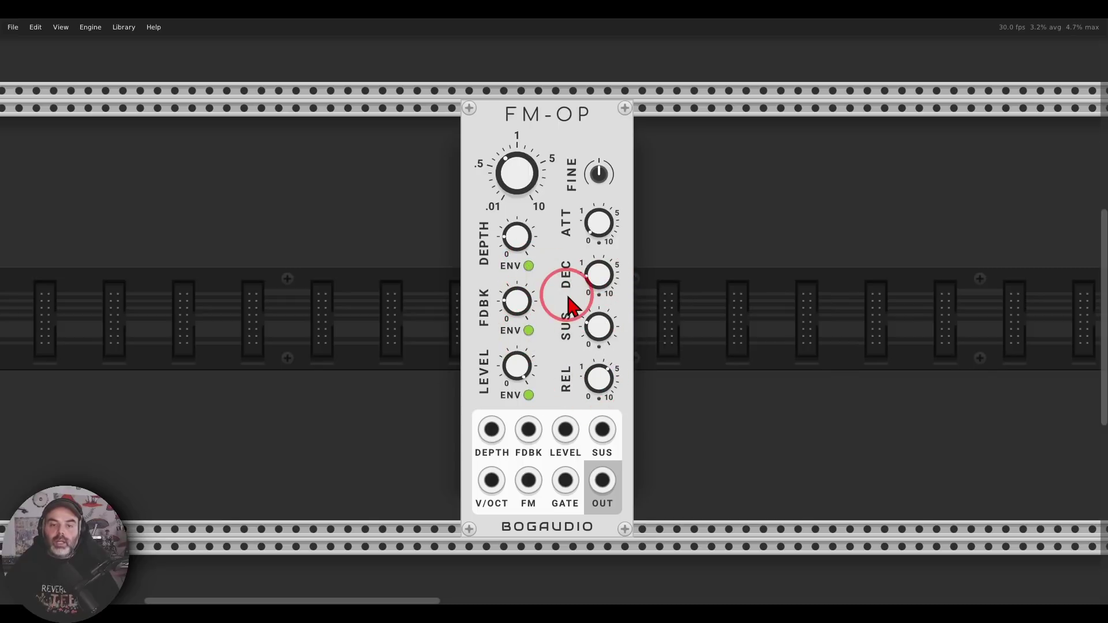
Save the FM-OP's modified settings as a new module preset named 2
click(564, 169)
right_click(560, 159)
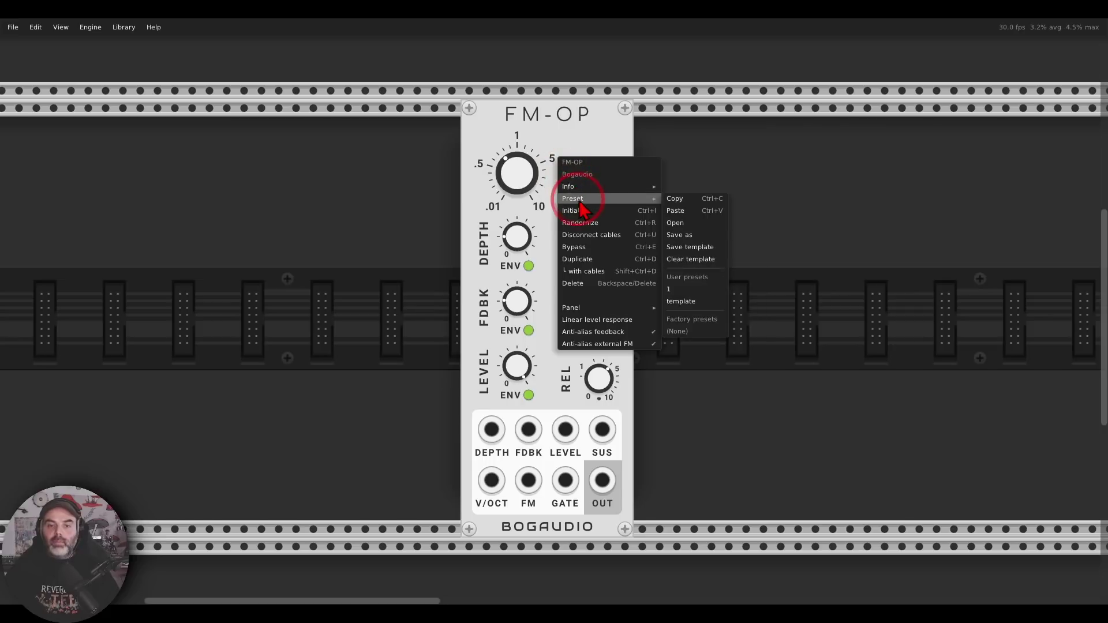
click(630, 199)
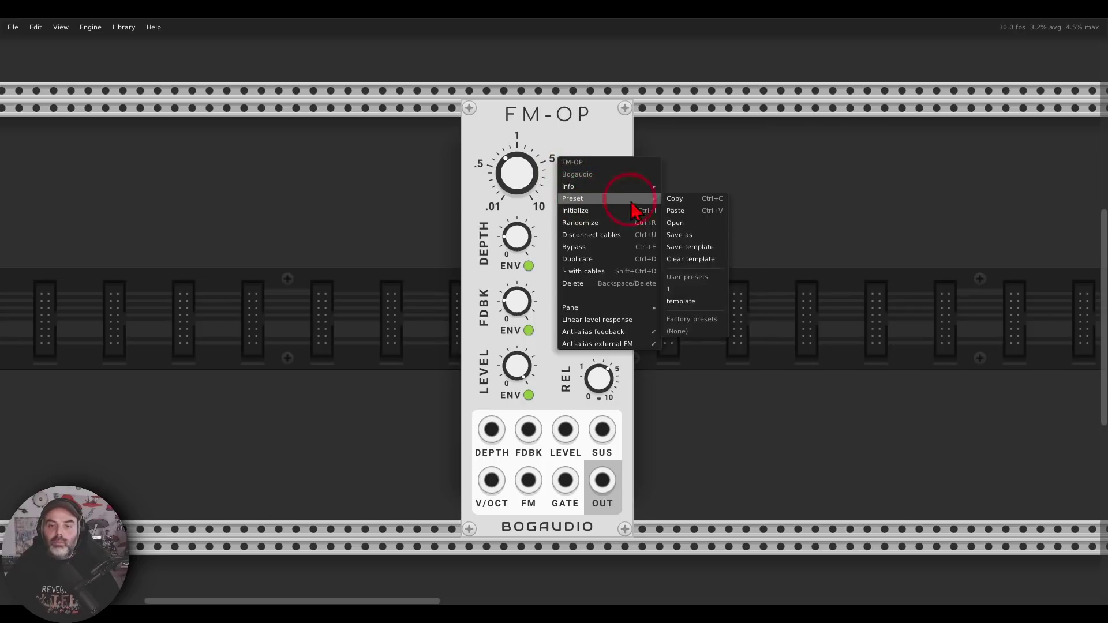
click(703, 235)
text(2)
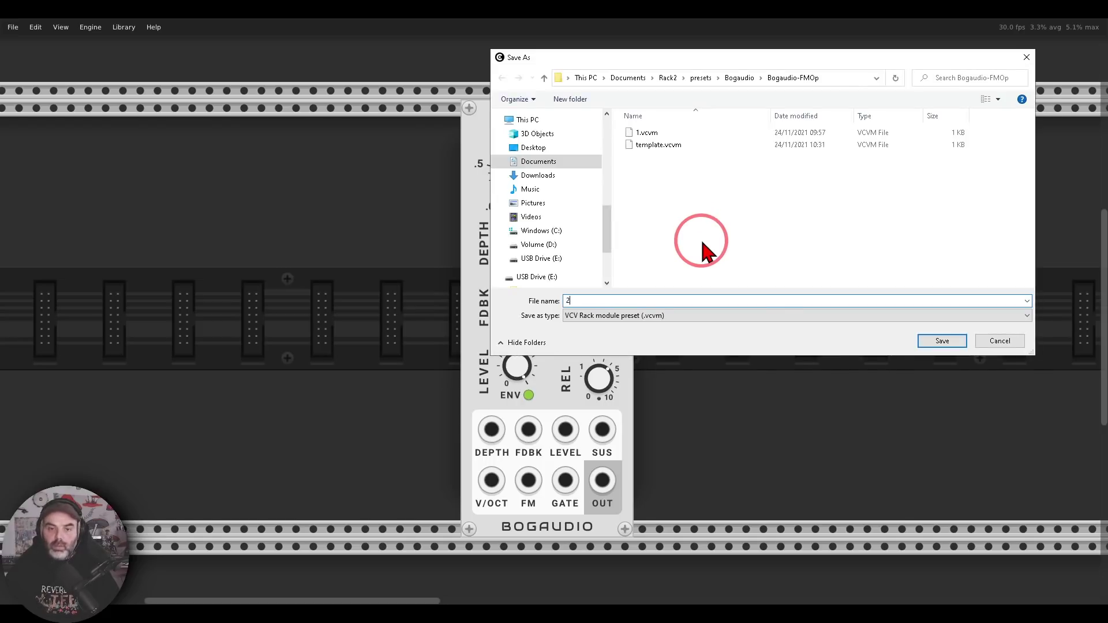
key(Return)
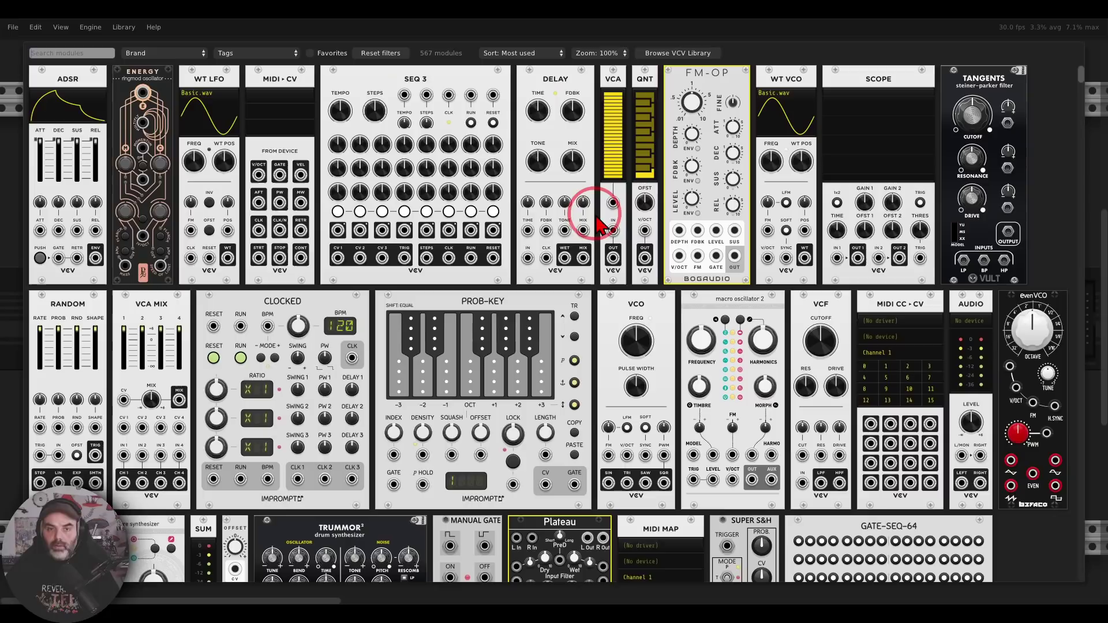
Place a fresh FM-OP in the empty rack area and load its user preset 2
right_click(676, 121)
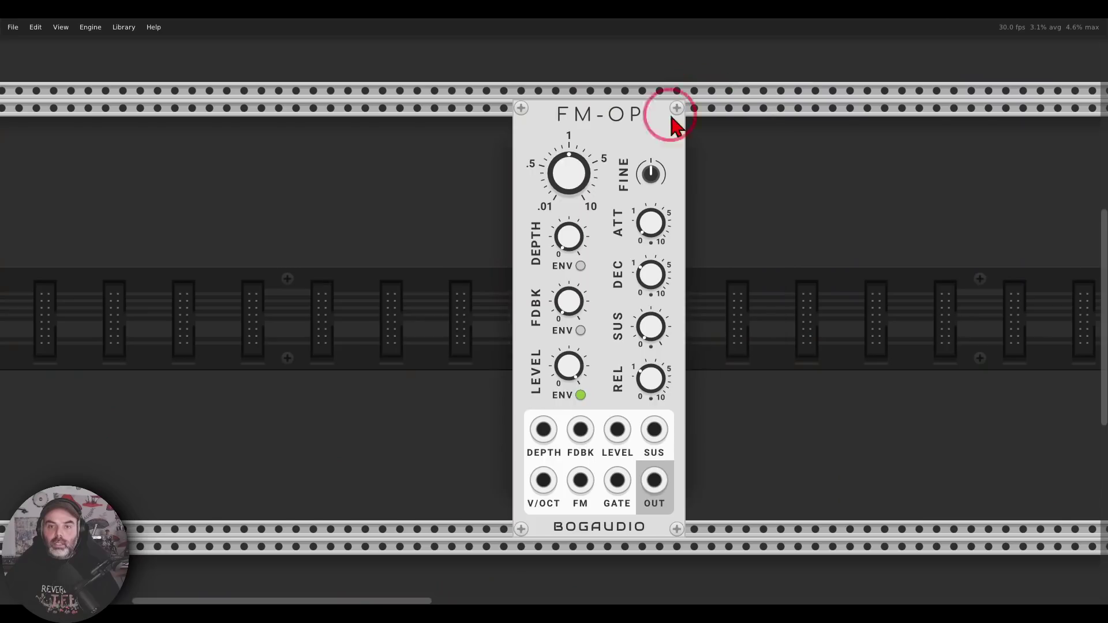
drag(675, 124, 606, 130)
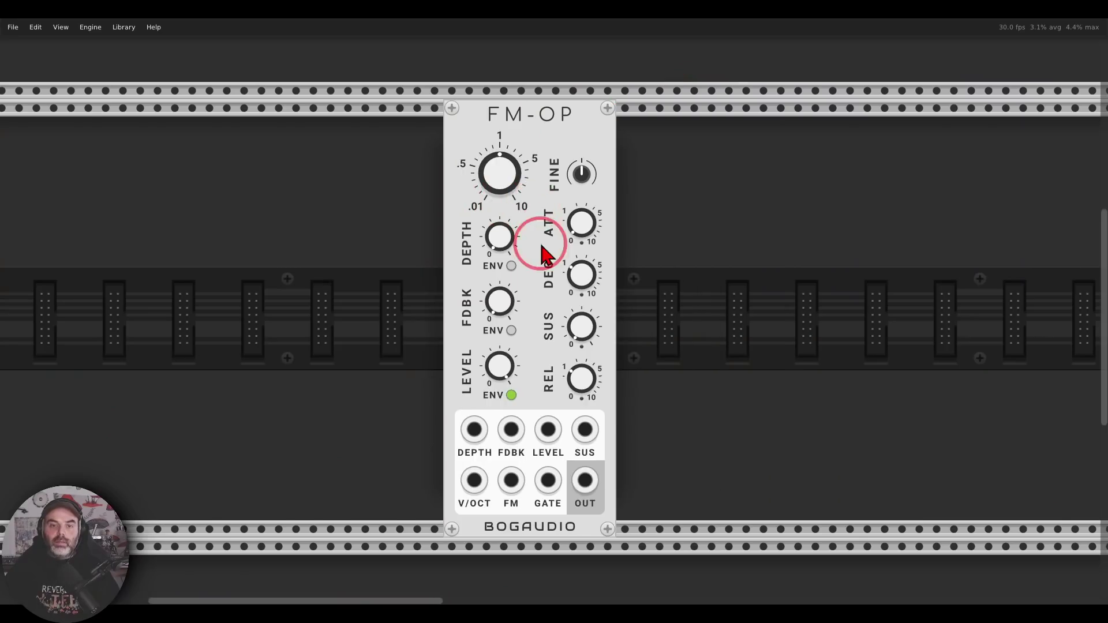
right_click(541, 149)
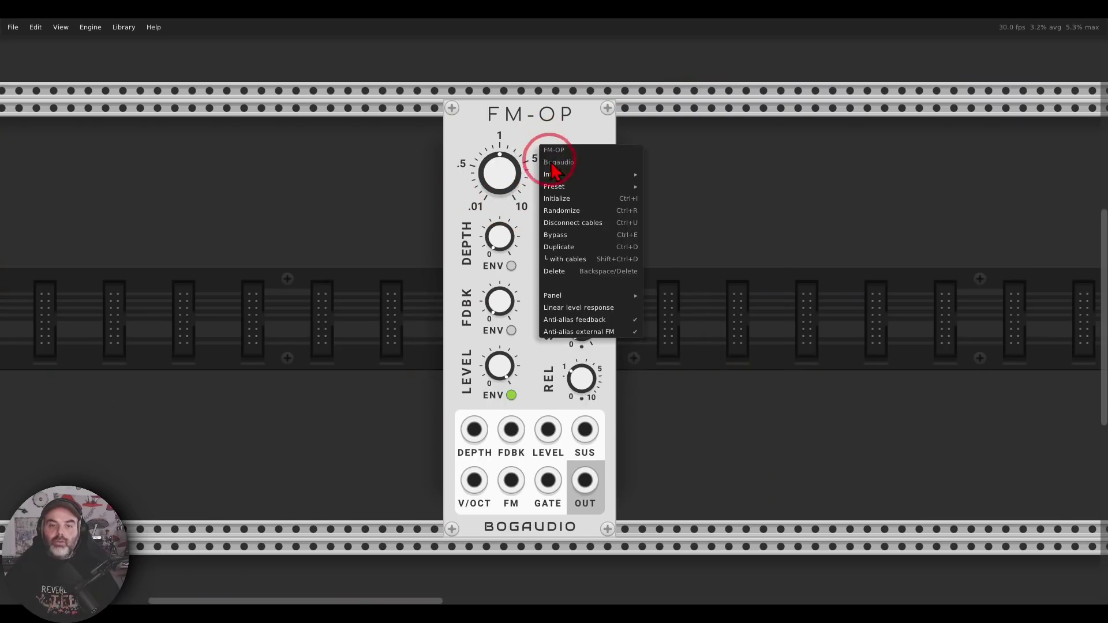
mouse_move(572, 187)
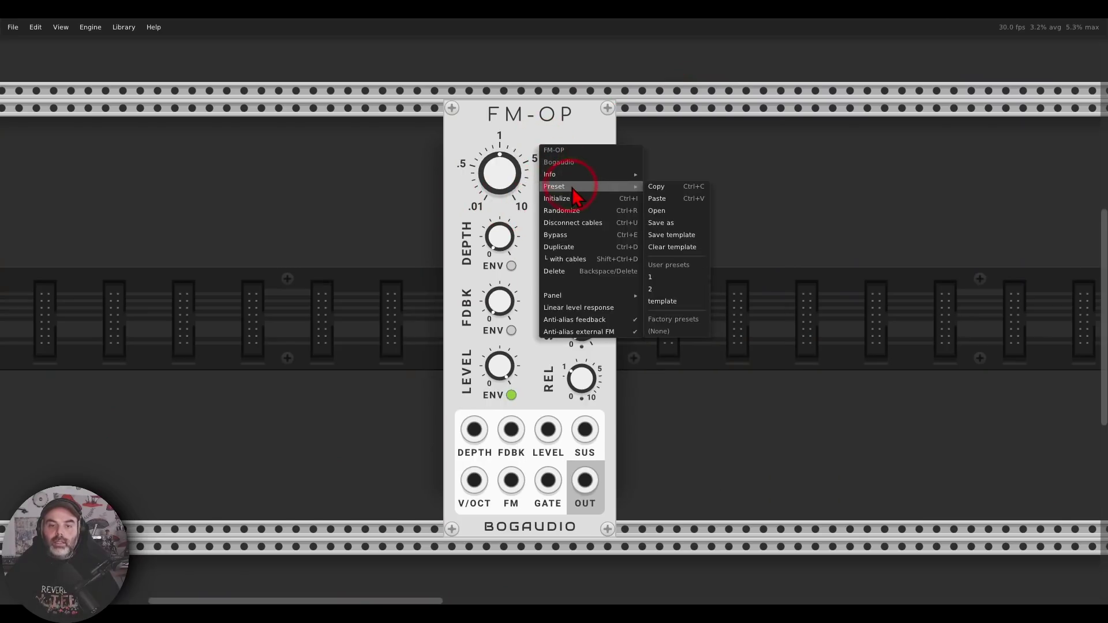
click(669, 292)
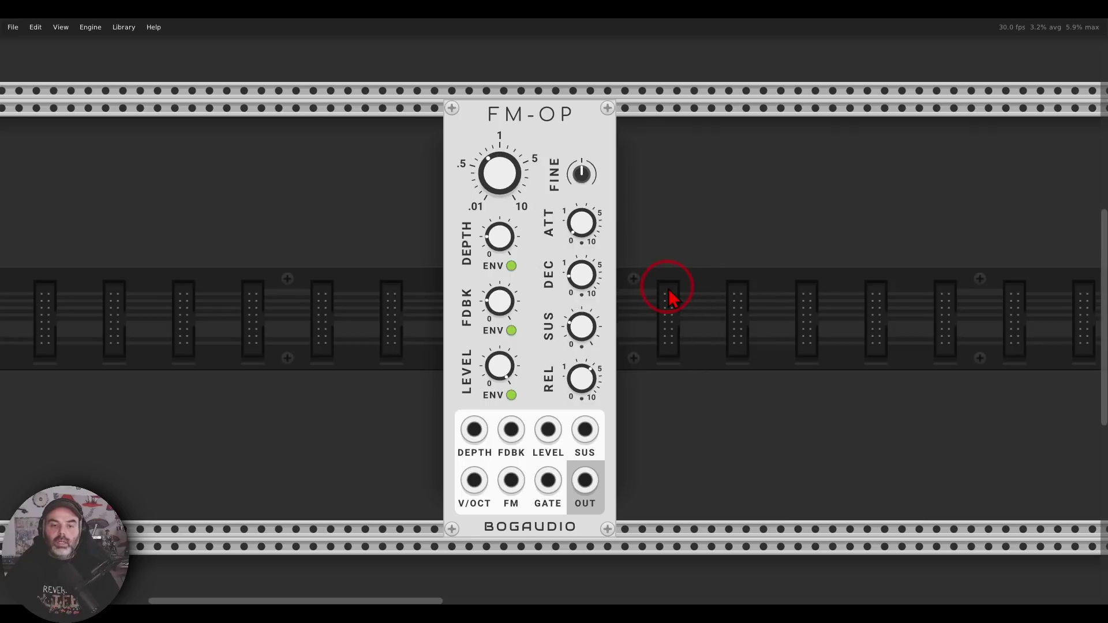
Switch the FM-OP to its user preset 1
right_click(584, 160)
mouse_move(623, 202)
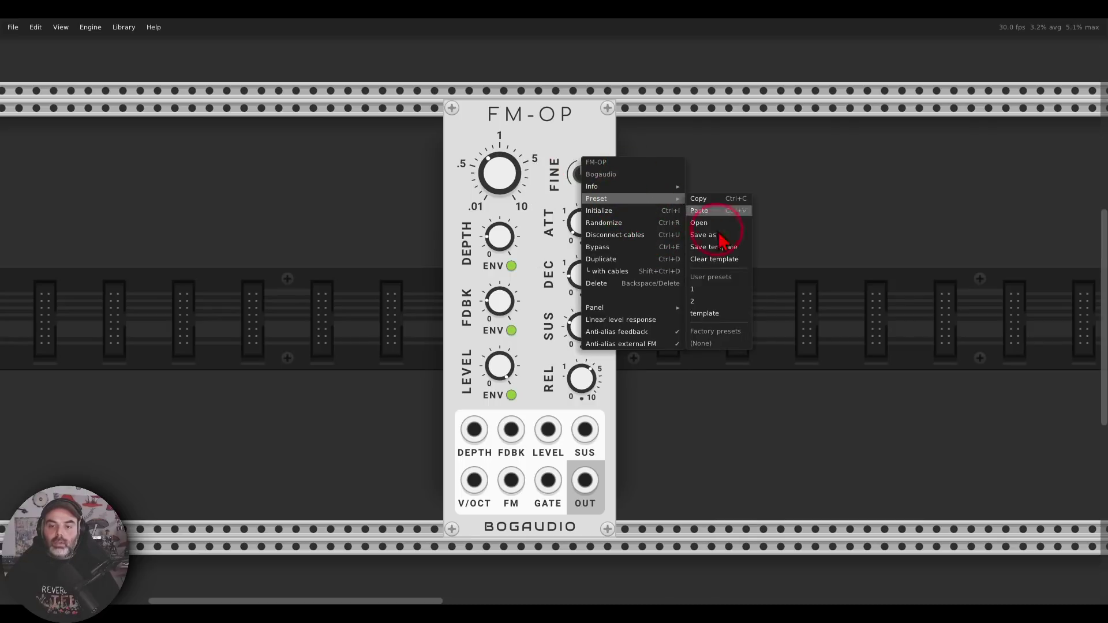
click(732, 290)
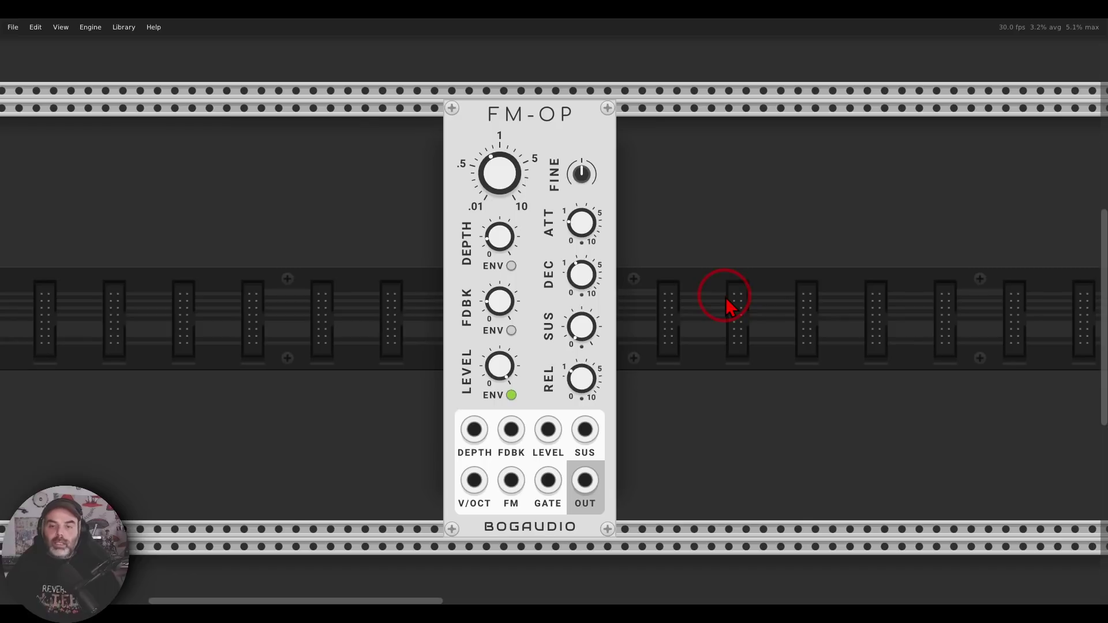
Raise the MIX module's level in the macro oscillator 2 patch
drag(907, 302, 231, 315)
drag(859, 277, 255, 255)
scroll(796, 215, down, 2)
scroll(822, 240, right, 3)
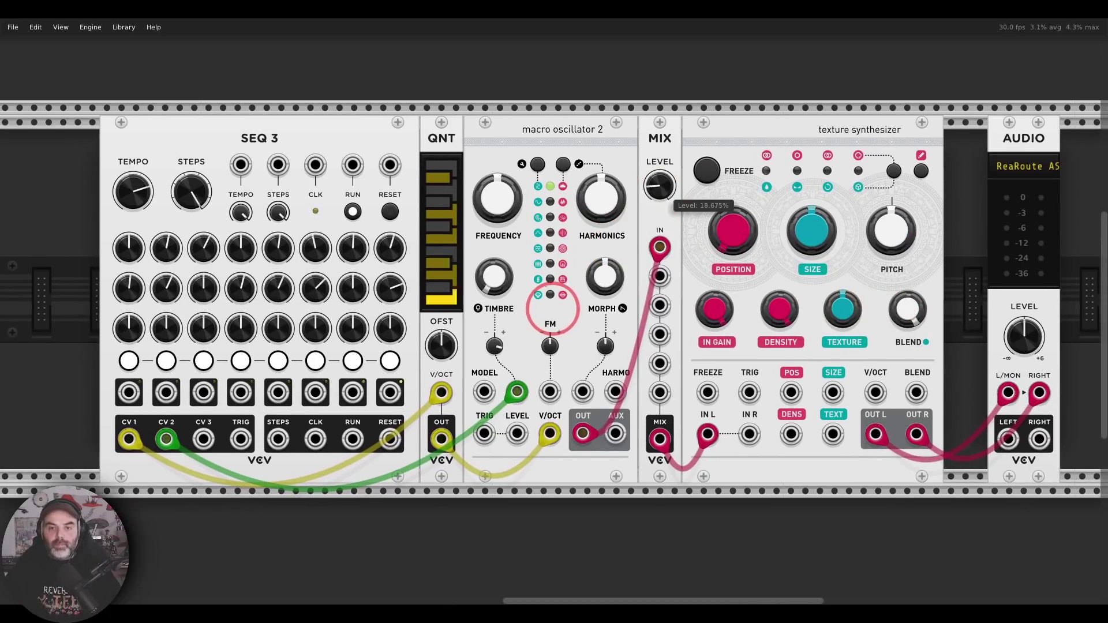
mouse_move(667, 202)
mouse_down()
mouse_move(667, 144)
mouse_move(666, 202)
mouse_up()
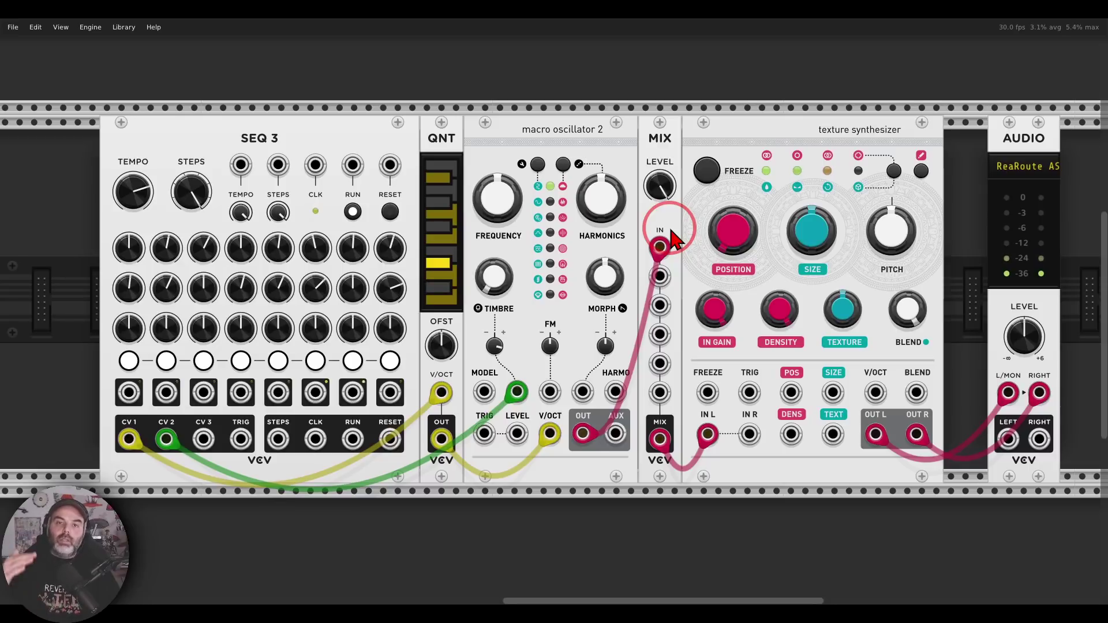
Change Macro Oscillator 2's model to Waveshaping oscillator, and after that to Two operator FM
right_click(596, 142)
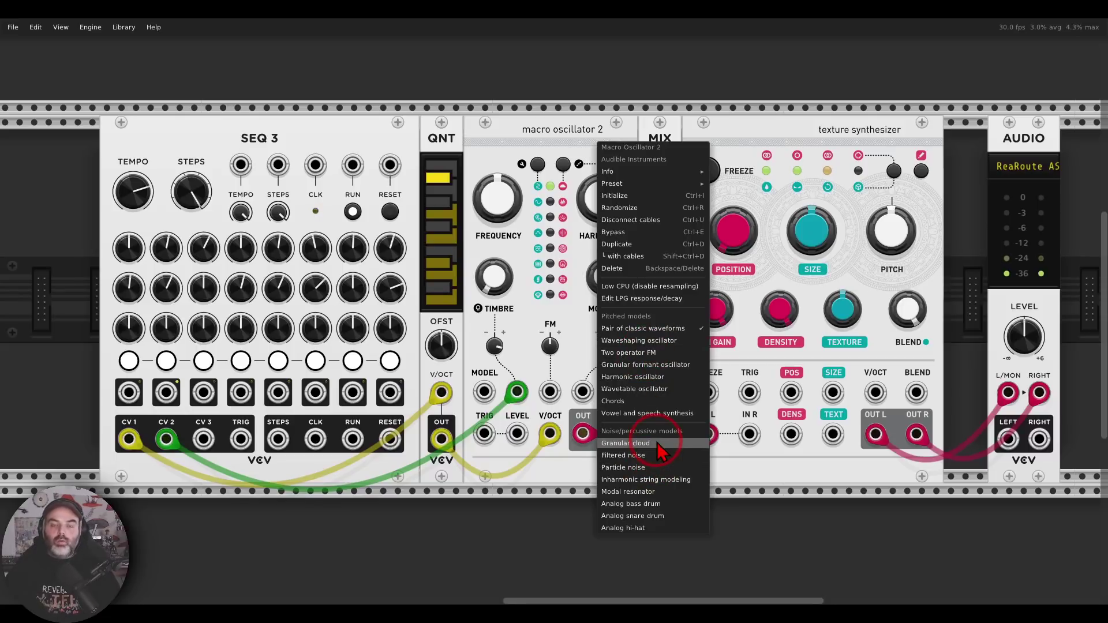
click(635, 342)
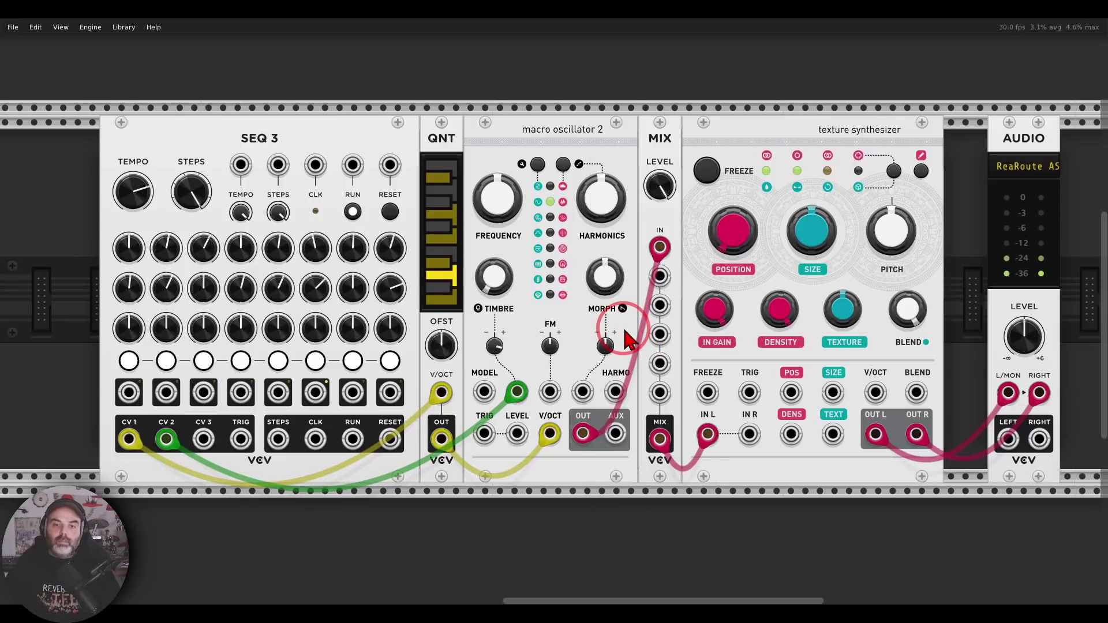
right_click(605, 149)
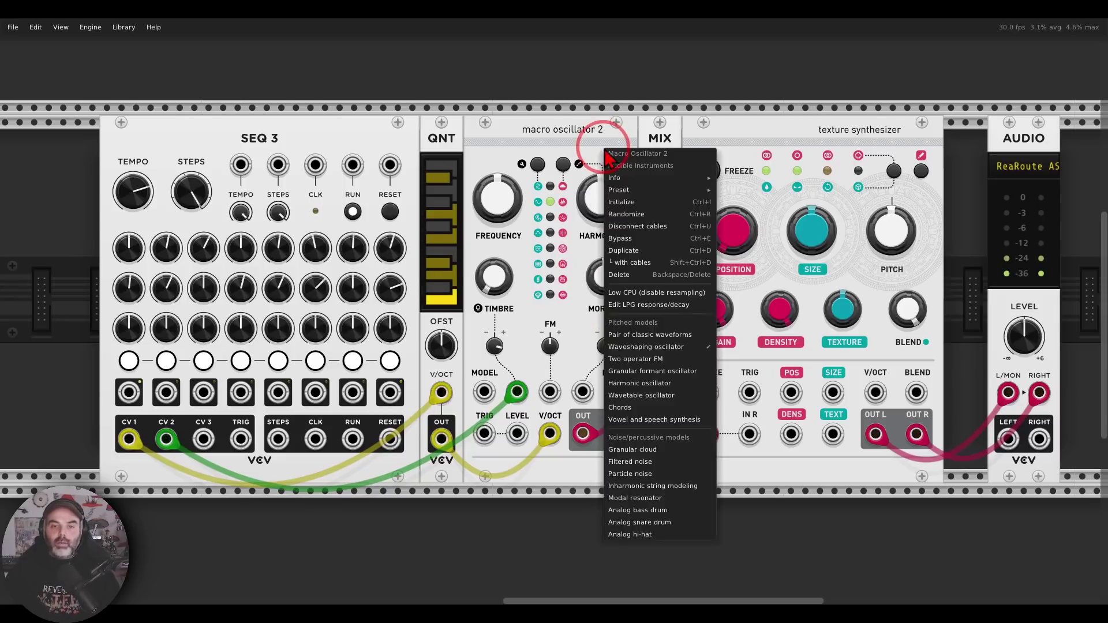
click(636, 360)
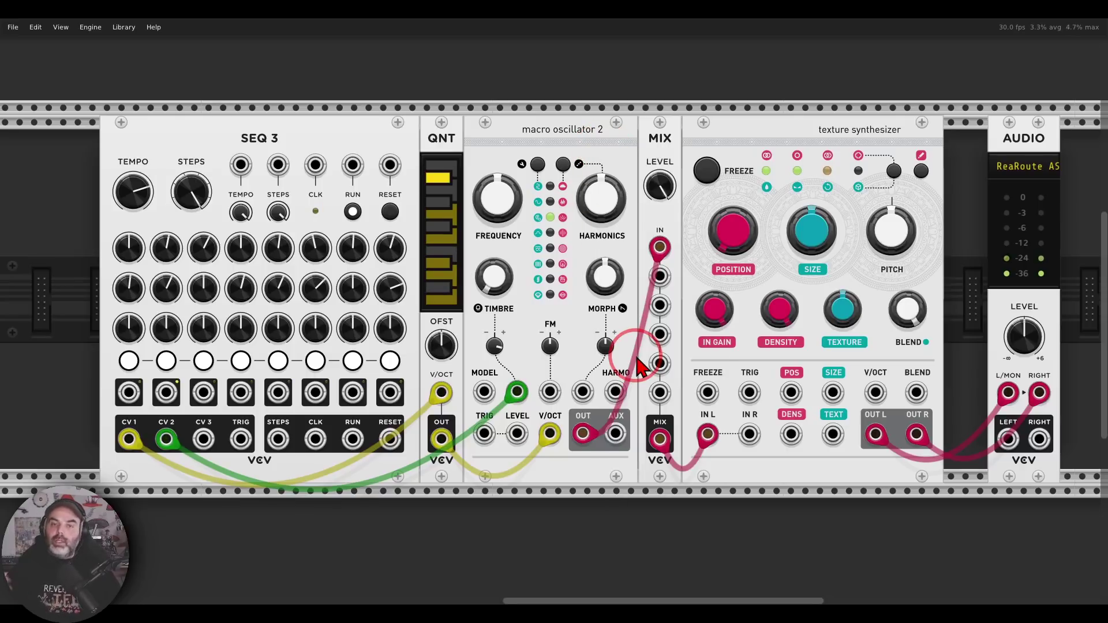
Audition Macro Oscillator 2's pitched models from Pair of classic waveforms to Wavetable oscillator, ending back on Two operator FM
right_click(604, 157)
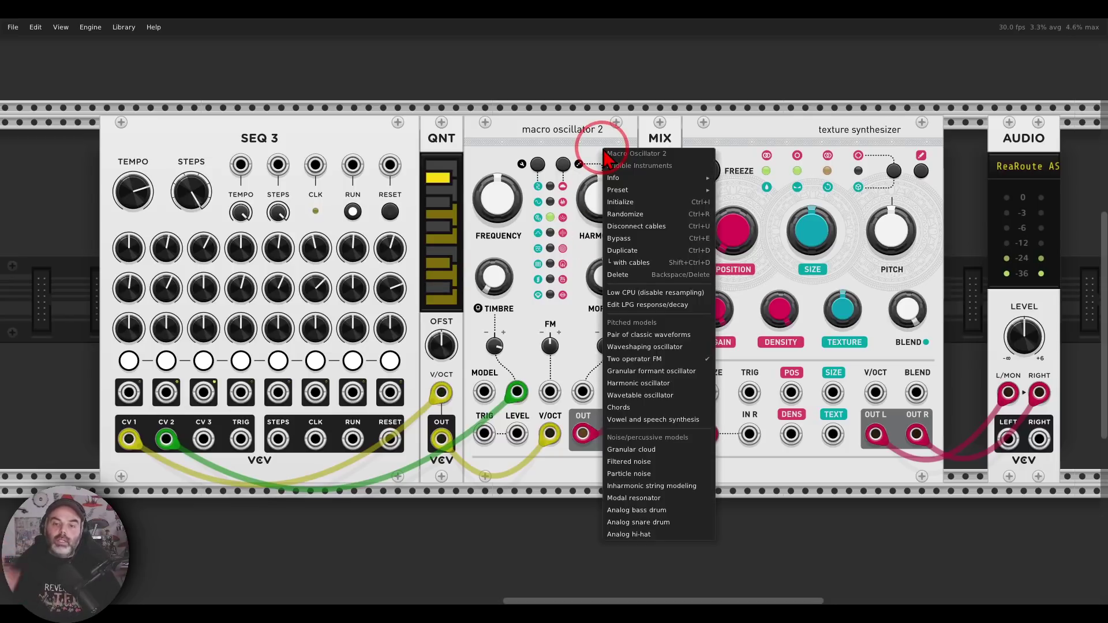
click(672, 336)
click(683, 349)
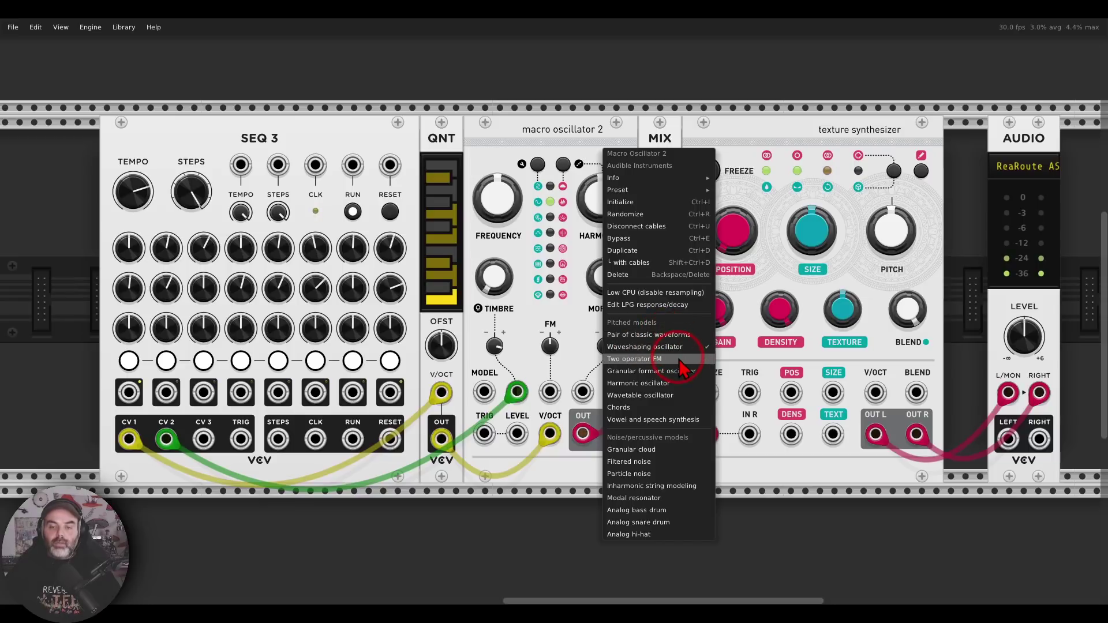
click(681, 372)
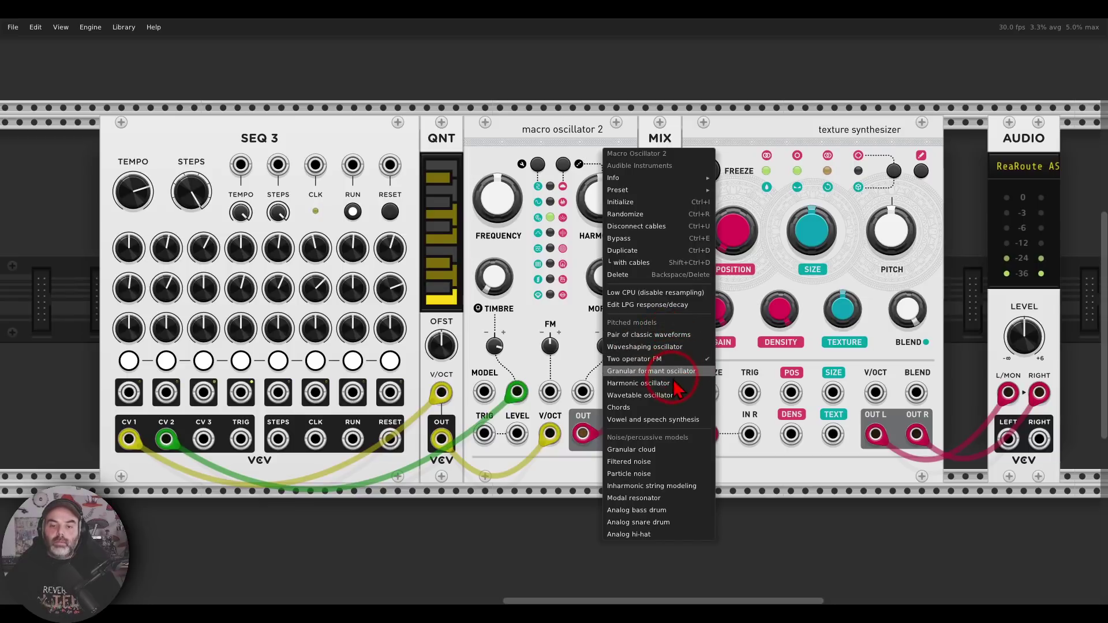
click(679, 384)
click(676, 395)
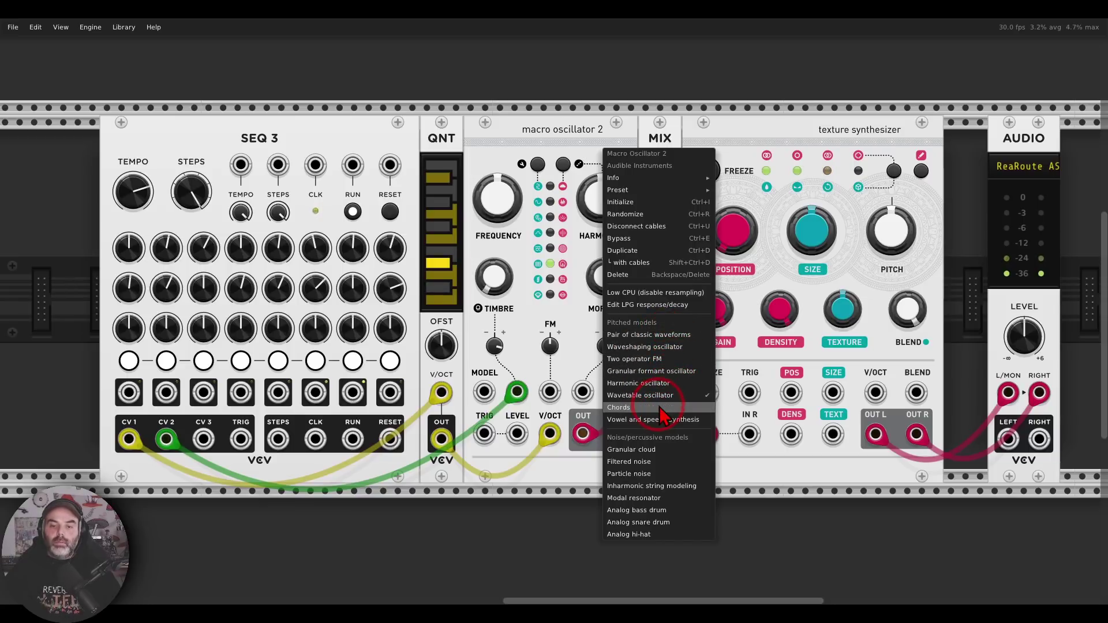
click(668, 373)
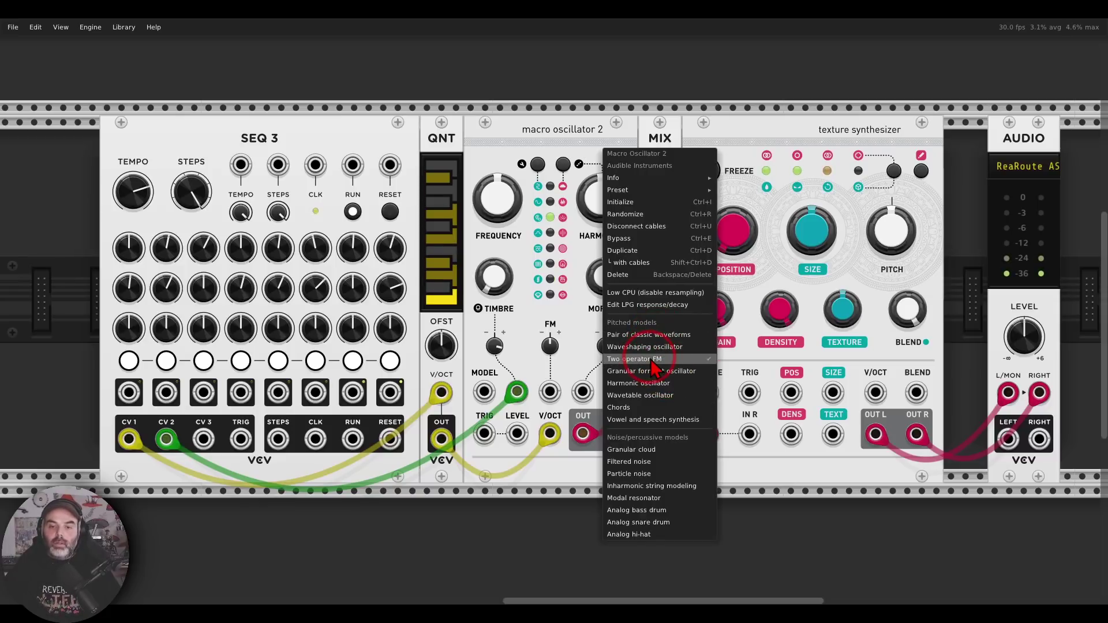
click(484, 132)
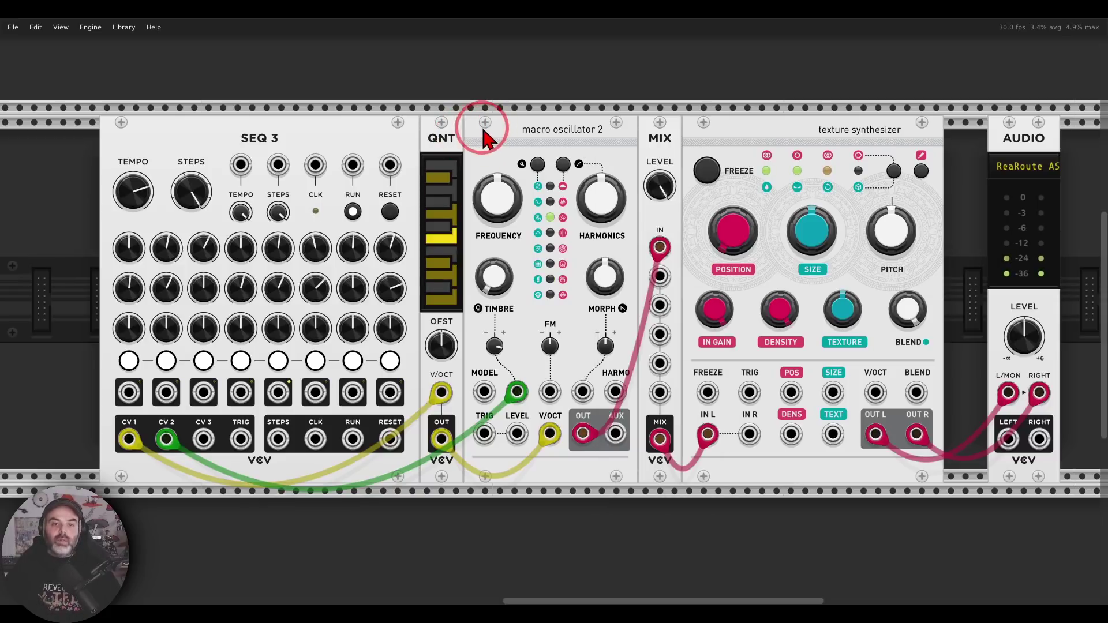
Look through the Quantizer's user presets and factory scale presets without loading one
right_click(446, 140)
mouse_move(469, 182)
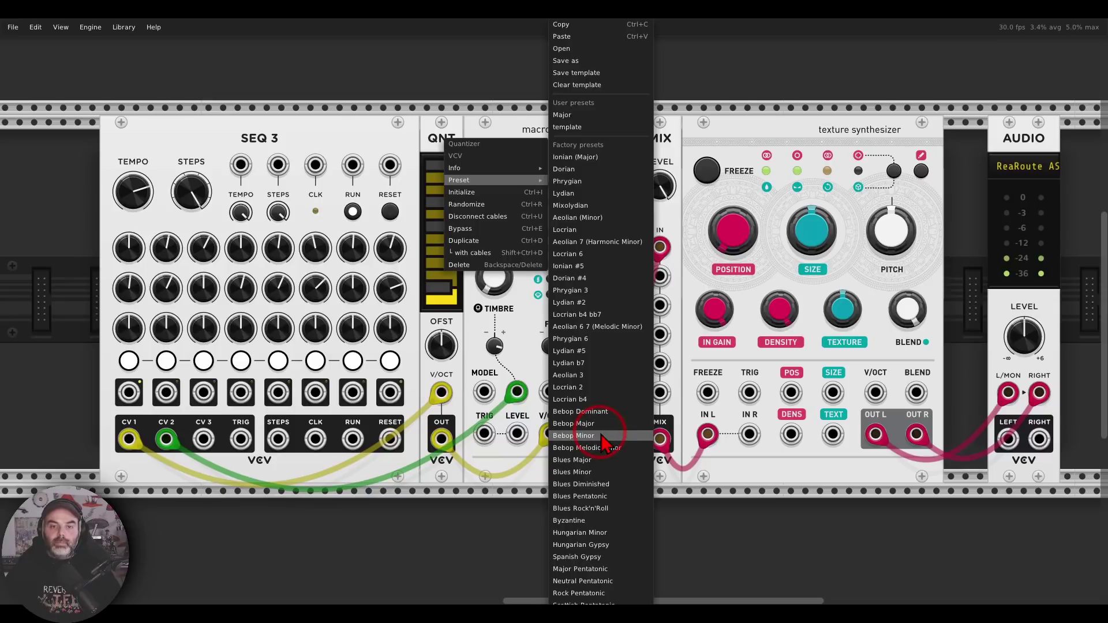
click(761, 141)
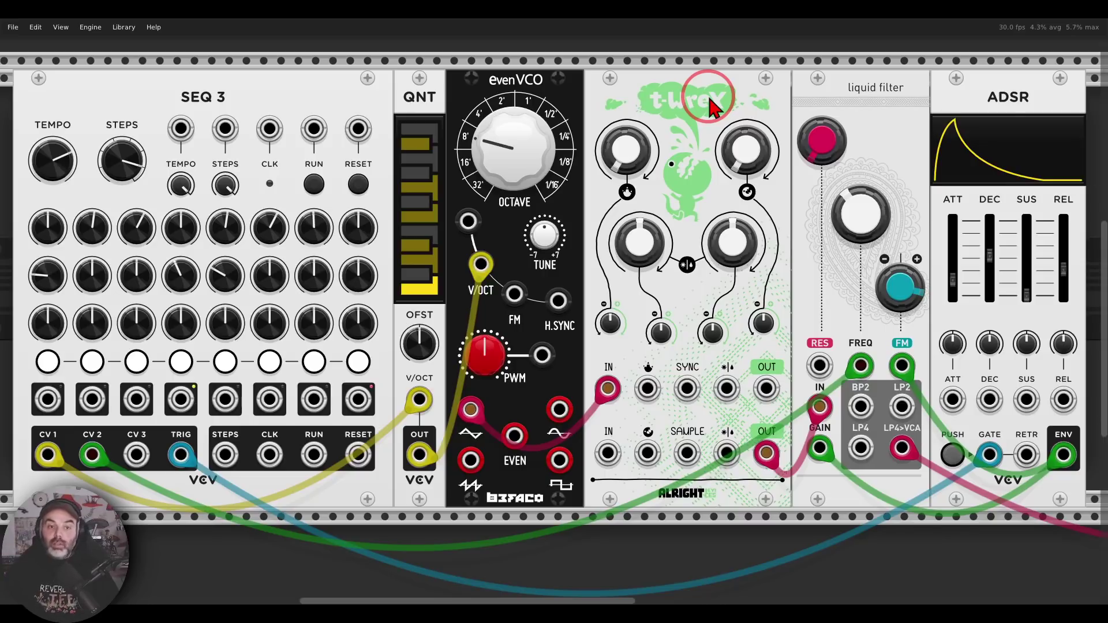
Start the SEQ 3 in the T-Wrex patch and adjust the T-Wrex's upper knobs, with Chomp and Stomp Dry/Wet at 0.5
click(313, 184)
click(675, 162)
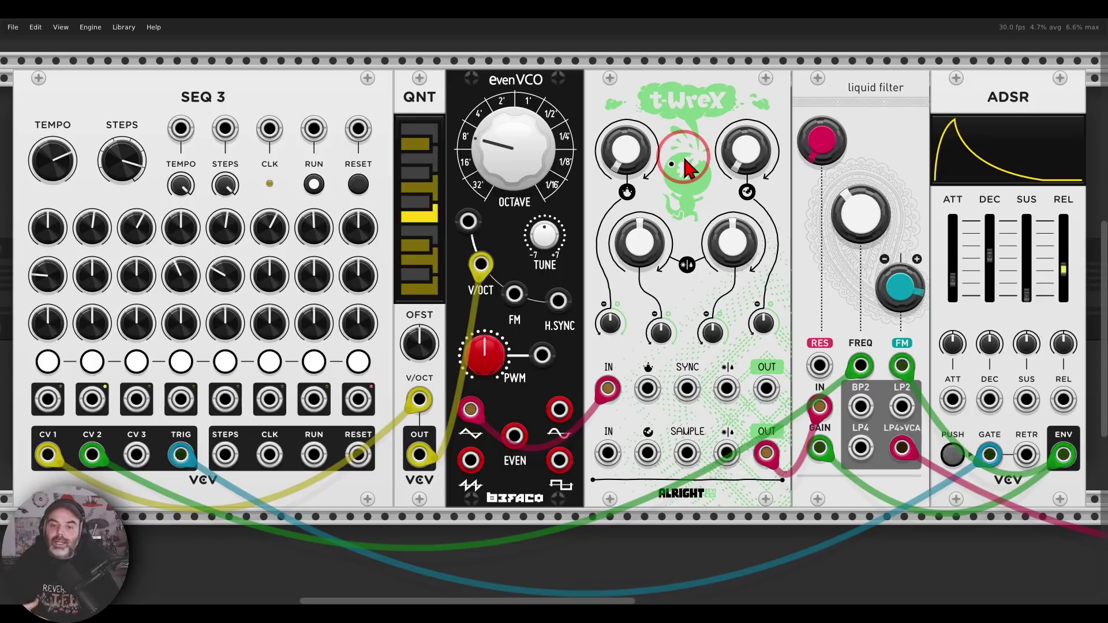
mouse_move(663, 154)
mouse_down()
mouse_move(555, 303)
mouse_move(671, 164)
mouse_up()
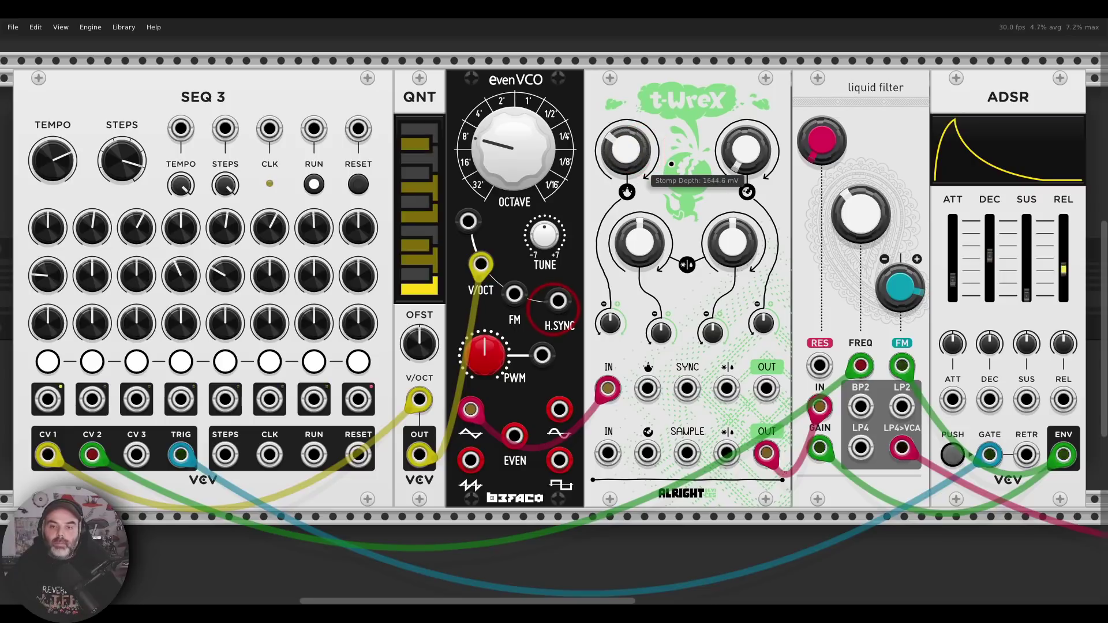
drag(746, 148, 746, 107)
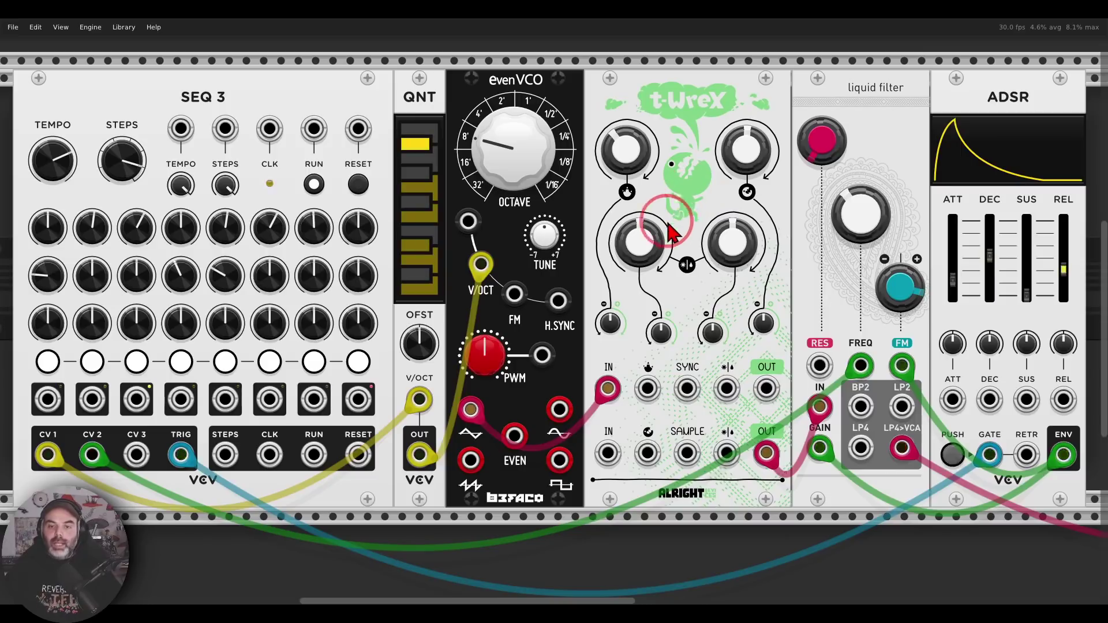
double_click(732, 242)
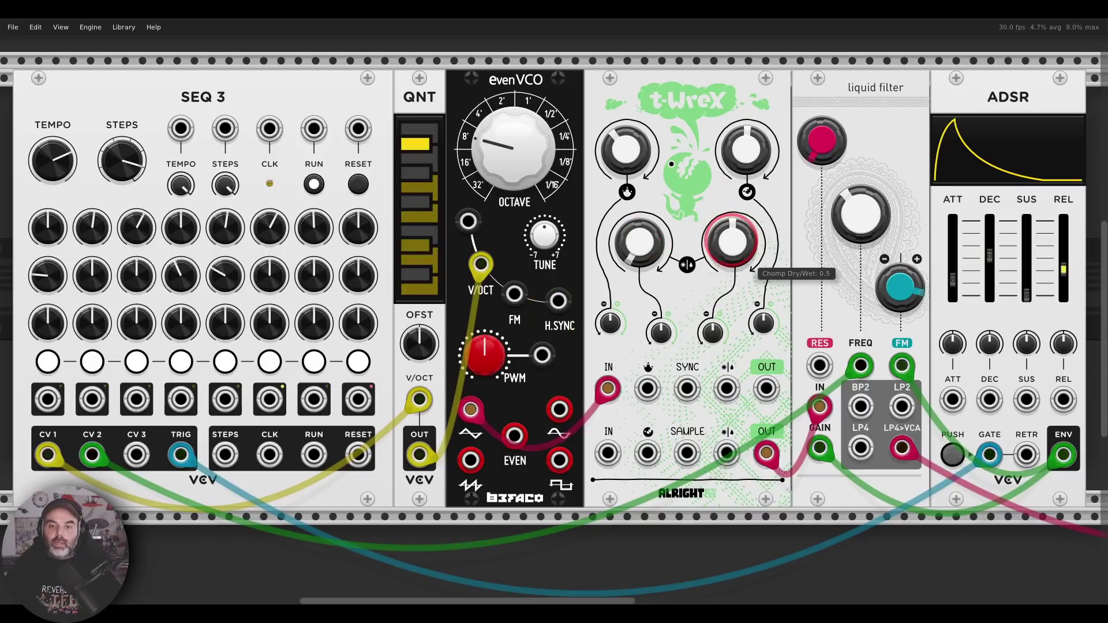
double_click(639, 242)
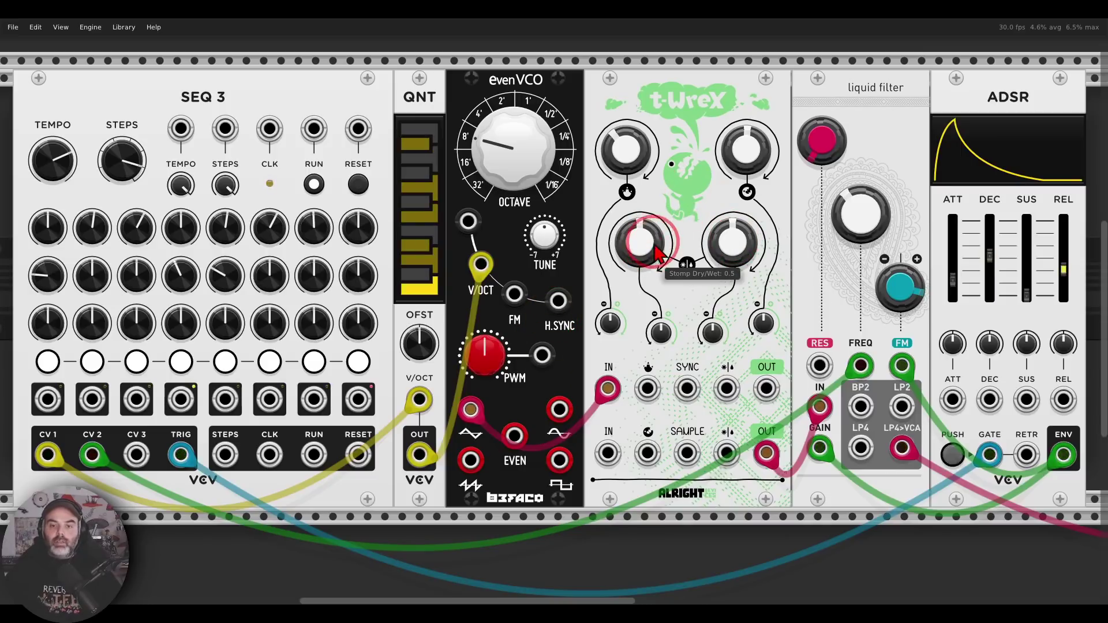
Bypass the T-Wrex module and re-enable it, twice in a row, to compare the patch with and without it
right_click(677, 139)
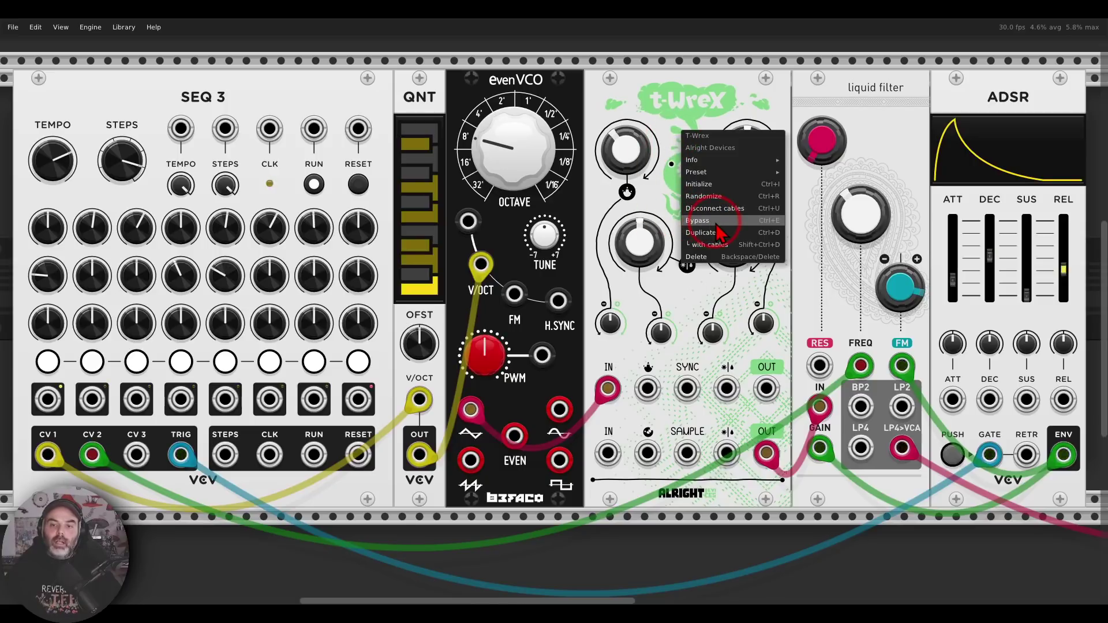
click(754, 232)
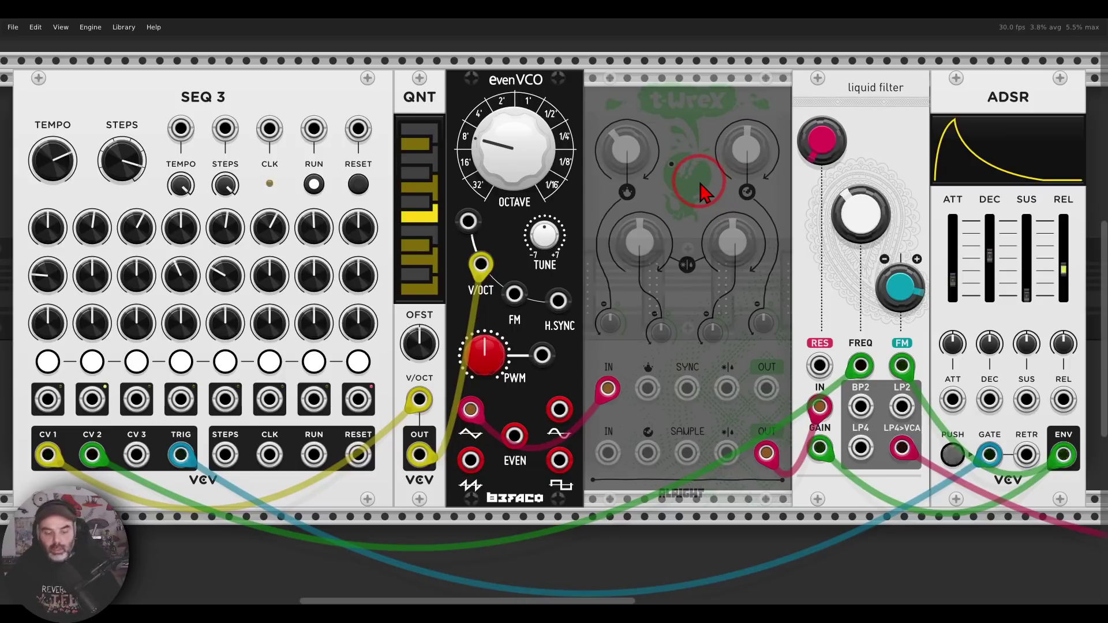
key(ctrl+e)
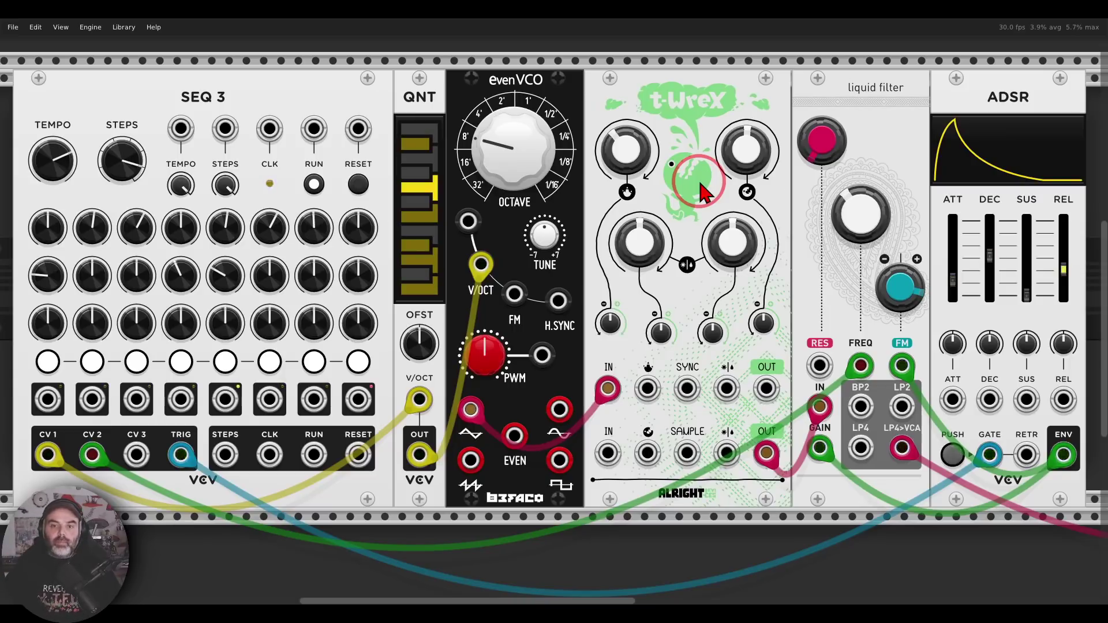
key(ctrl+e)
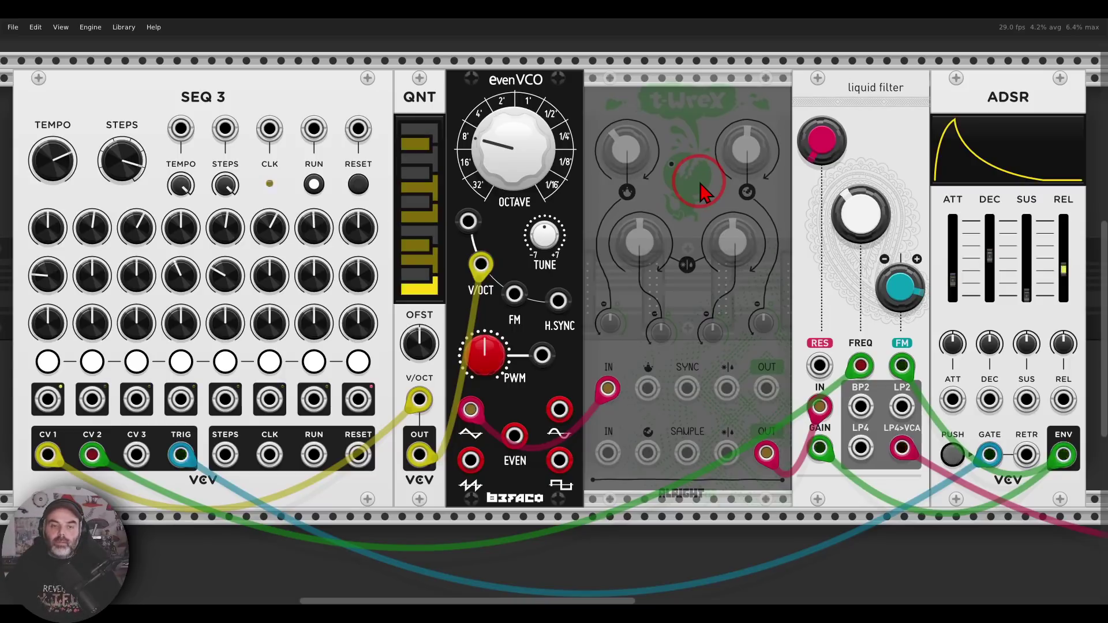
key(ctrl+e)
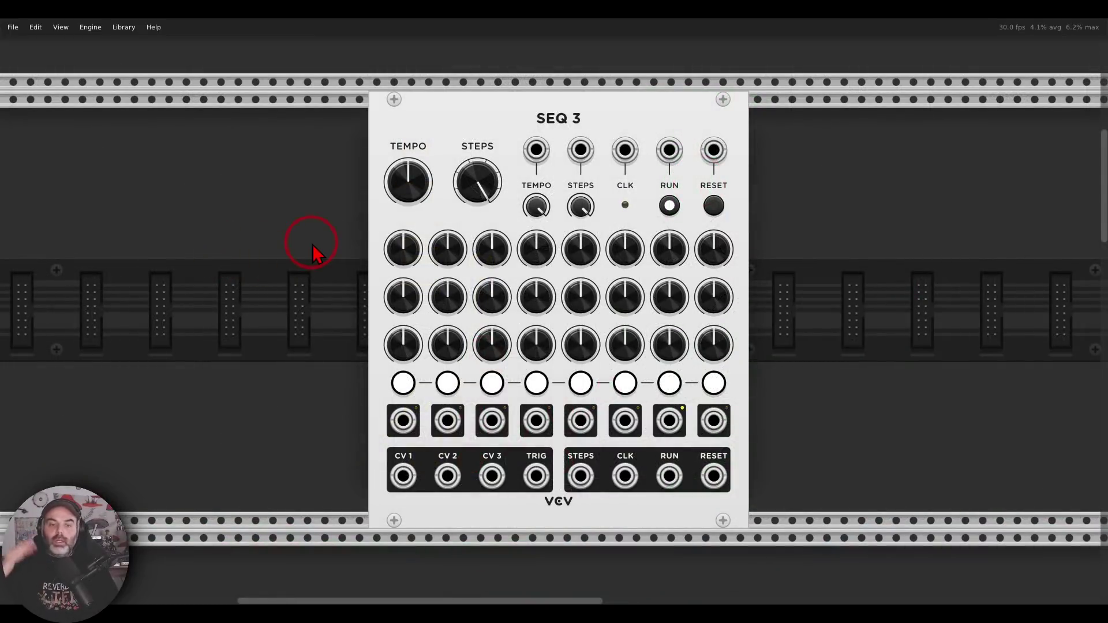
Turn on scroll wheel knob control and use the wheel to swing the SEQ 3 Tempo knob up and down
click(60, 29)
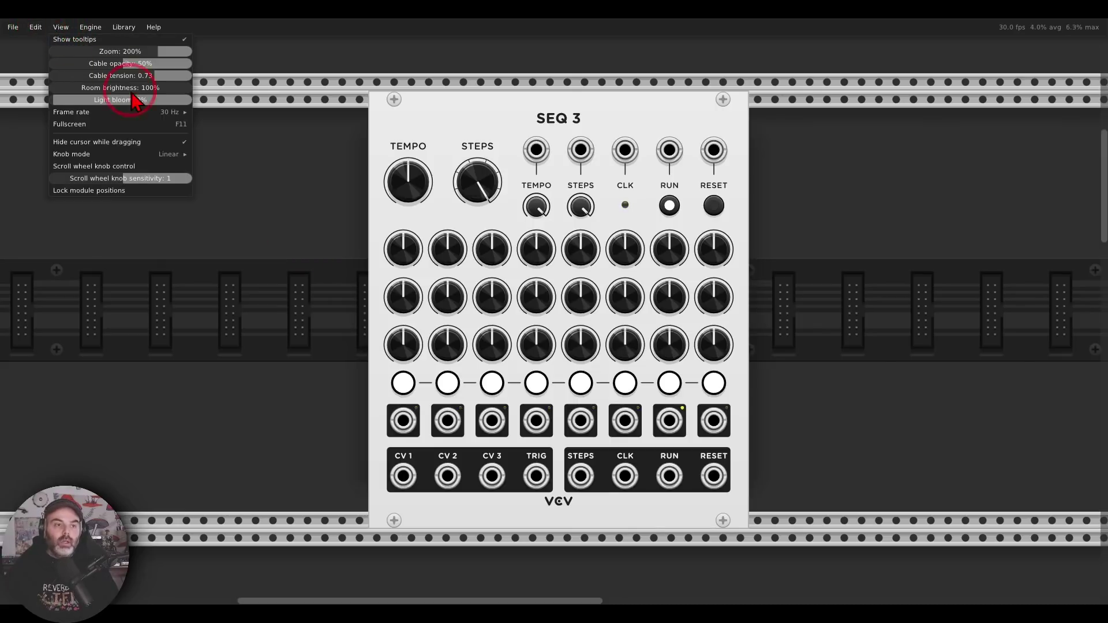
click(124, 166)
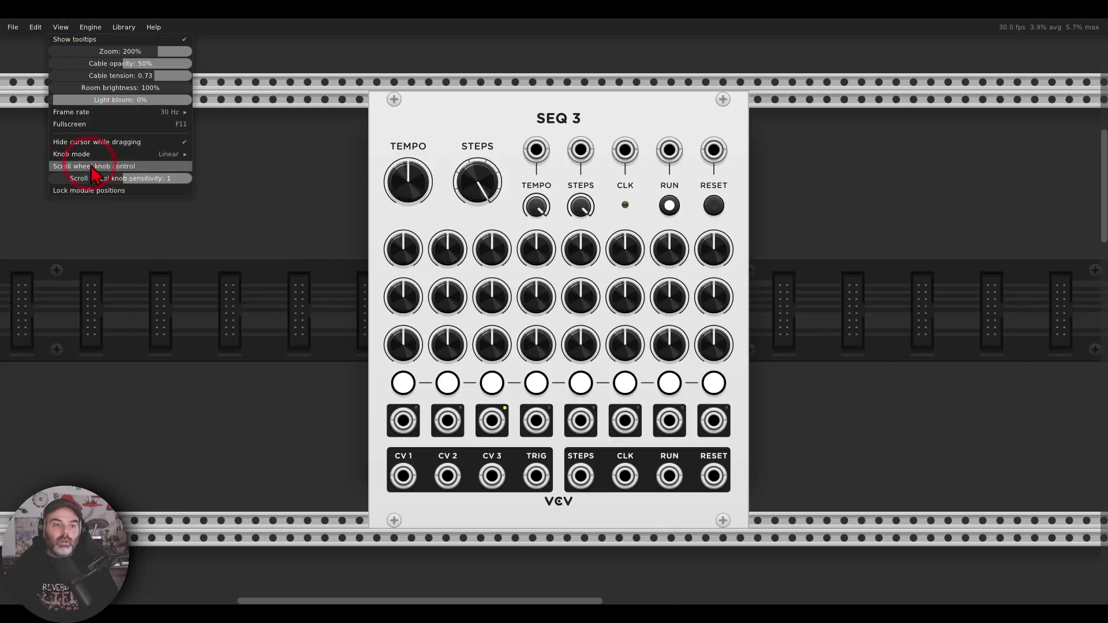
click(116, 170)
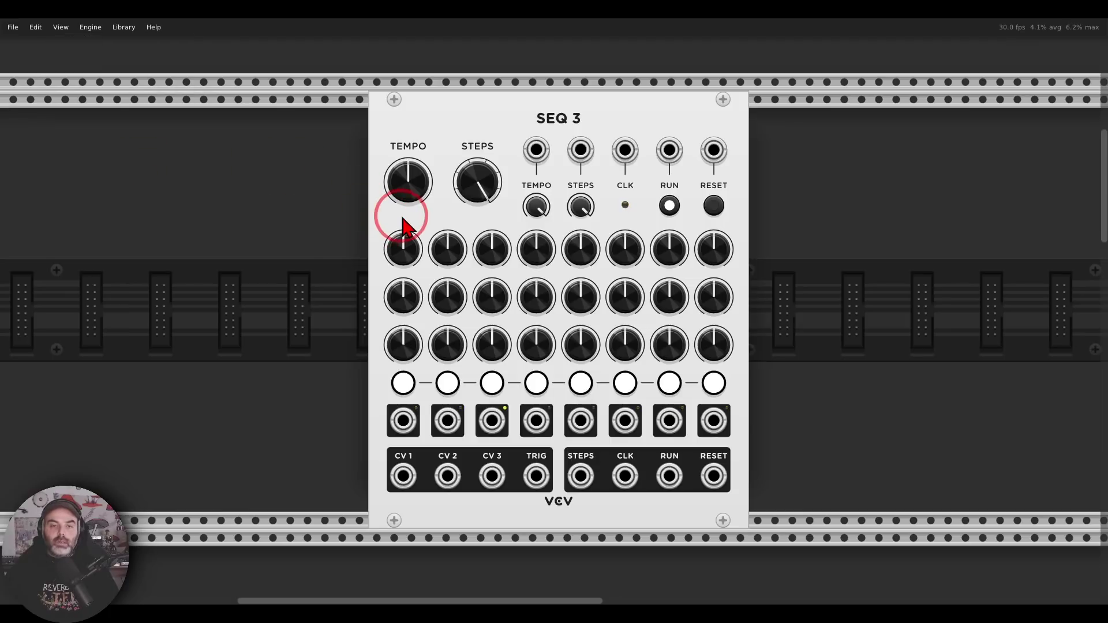
mouse_move(414, 185)
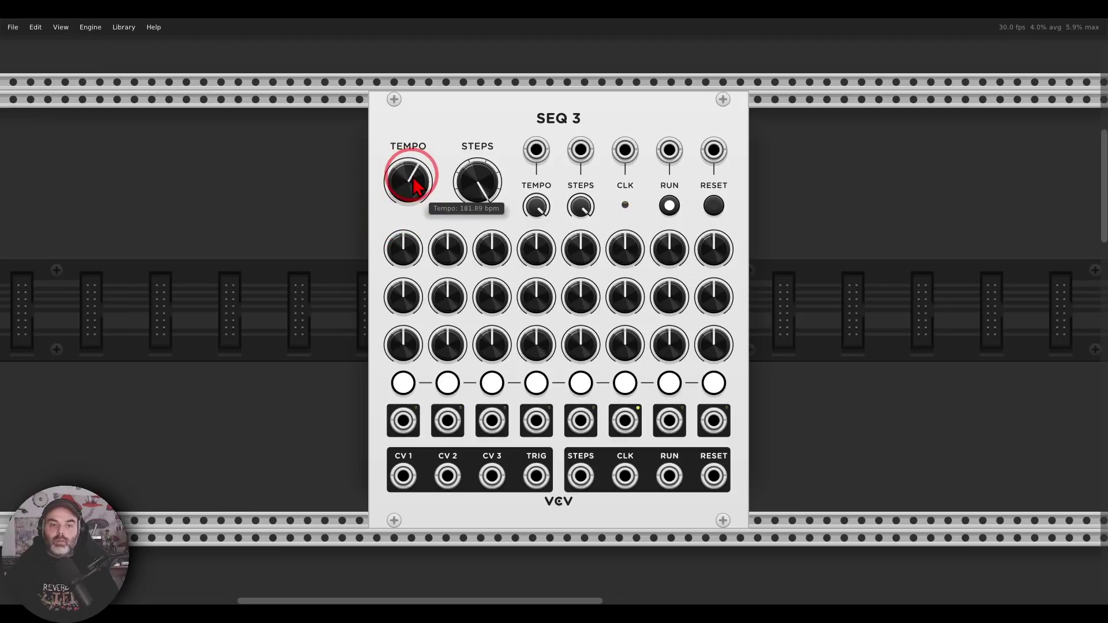
scroll(415, 186, up, 3)
scroll(414, 186, down, 3)
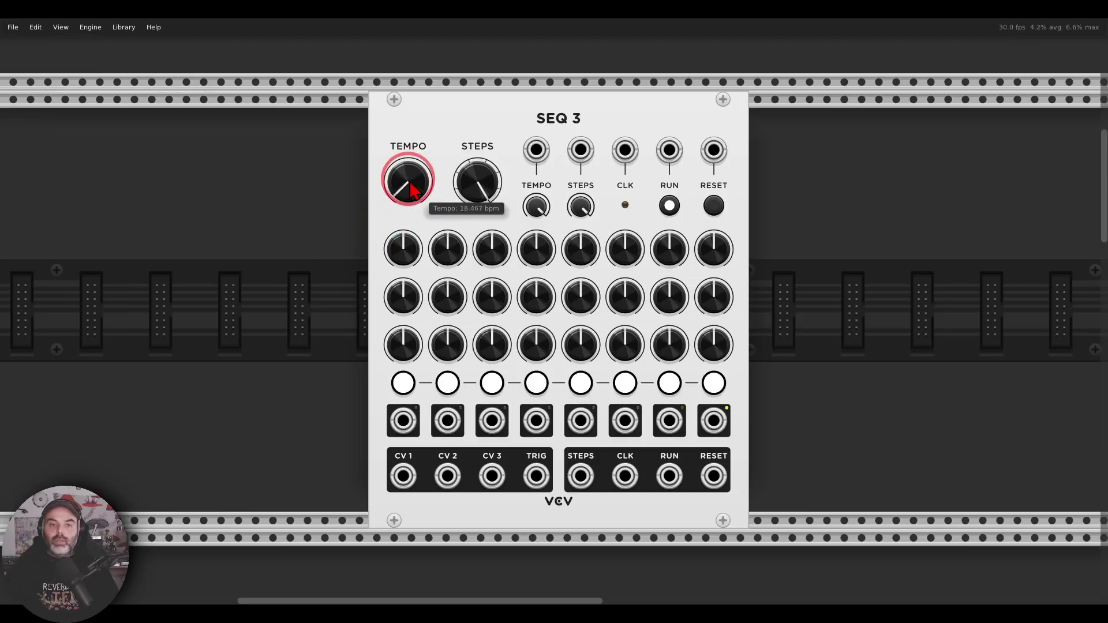
Use the scroll wheel to set varied values on the SEQ 3's CV 1 knobs for steps 2 to 8
scroll(447, 249, up, 3)
scroll(491, 249, down, 1)
scroll(535, 254, down, 3)
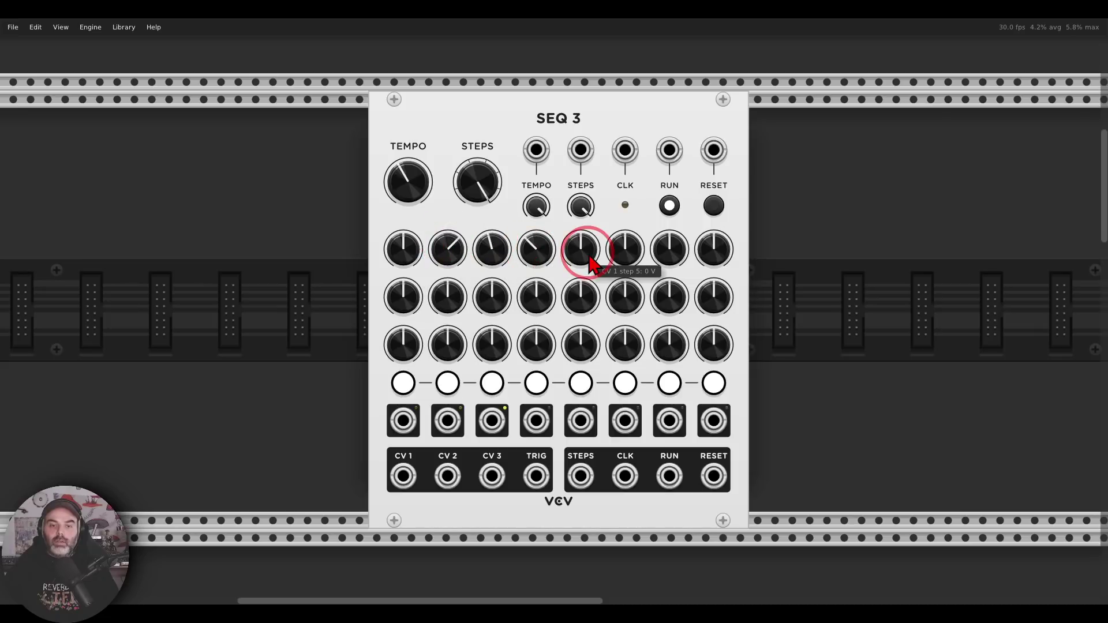
scroll(582, 249, up, 3)
scroll(625, 249, up, 2)
scroll(670, 249, down, 4)
scroll(714, 254, up, 2)
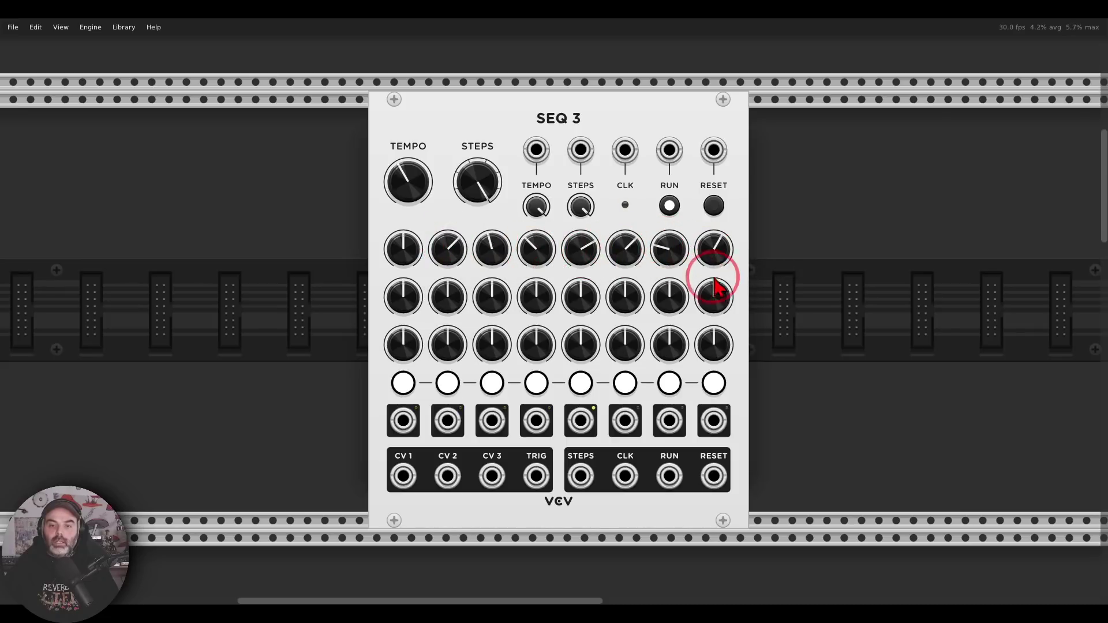
Use the scroll wheel to set varied values on all eight CV 2 step knobs of the SEQ 3
scroll(713, 296, down, 2)
scroll(670, 299, up, 2)
scroll(626, 300, up, 2)
scroll(581, 301, down, 2)
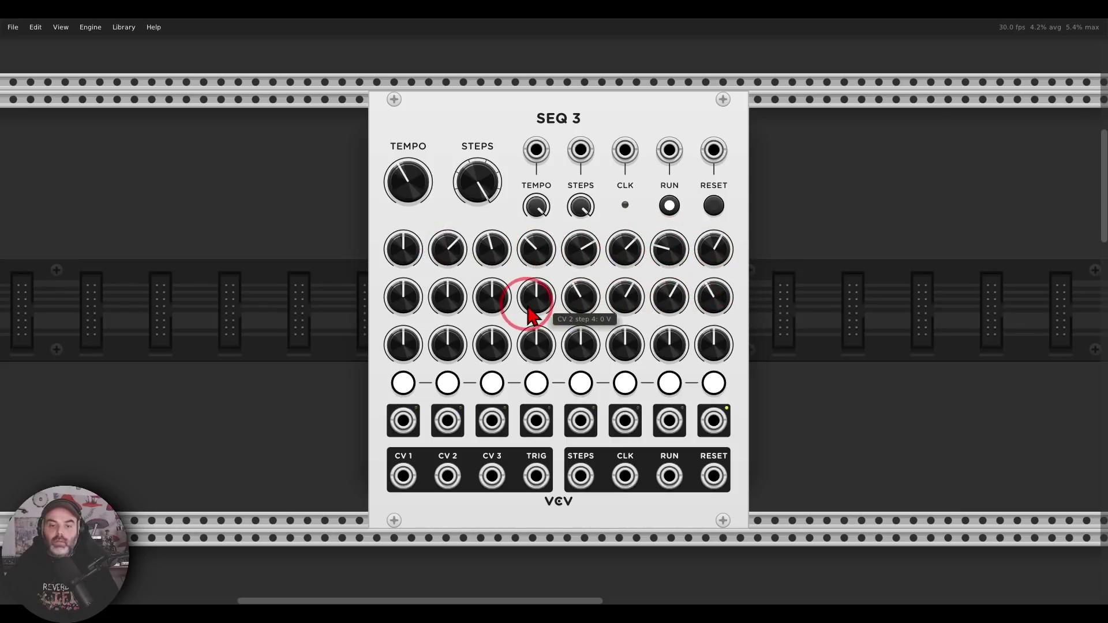
scroll(528, 299, up, 2)
scroll(492, 301, down, 2)
scroll(448, 299, down, 1)
scroll(403, 297, up, 1)
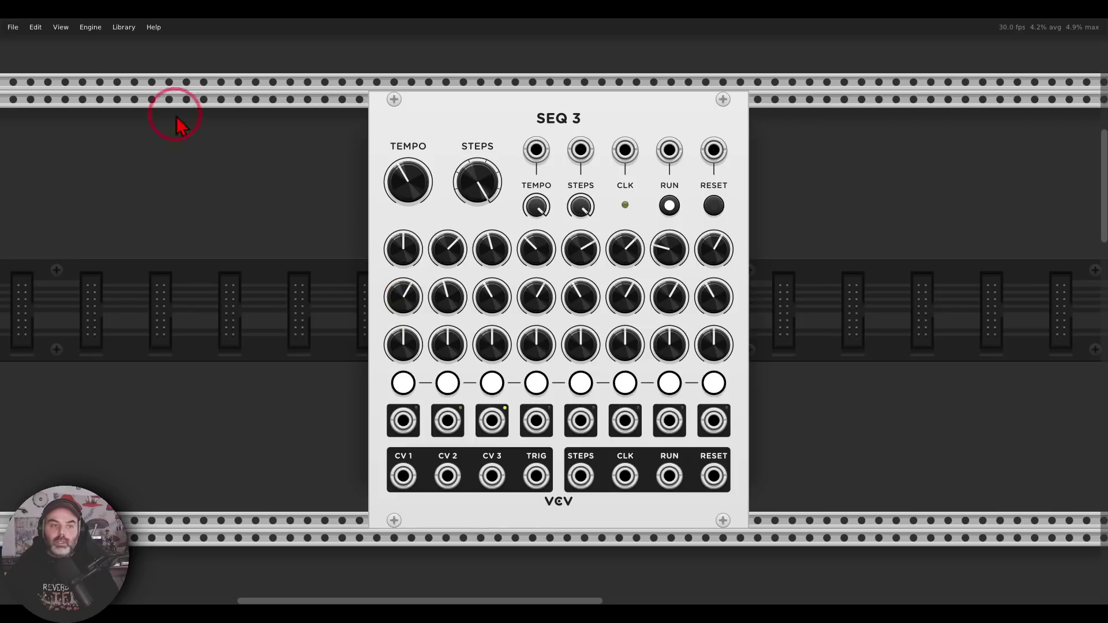
Lower the scroll wheel knob sensitivity to 0.22 and try it out on the SEQ 3 Tempo knob
click(63, 28)
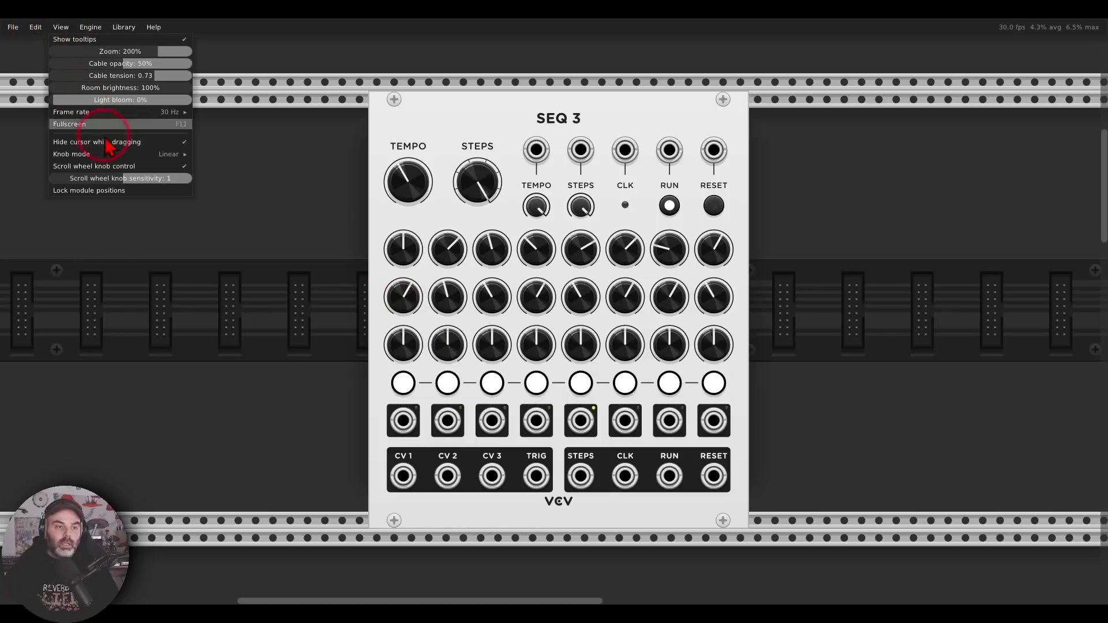
click(128, 180)
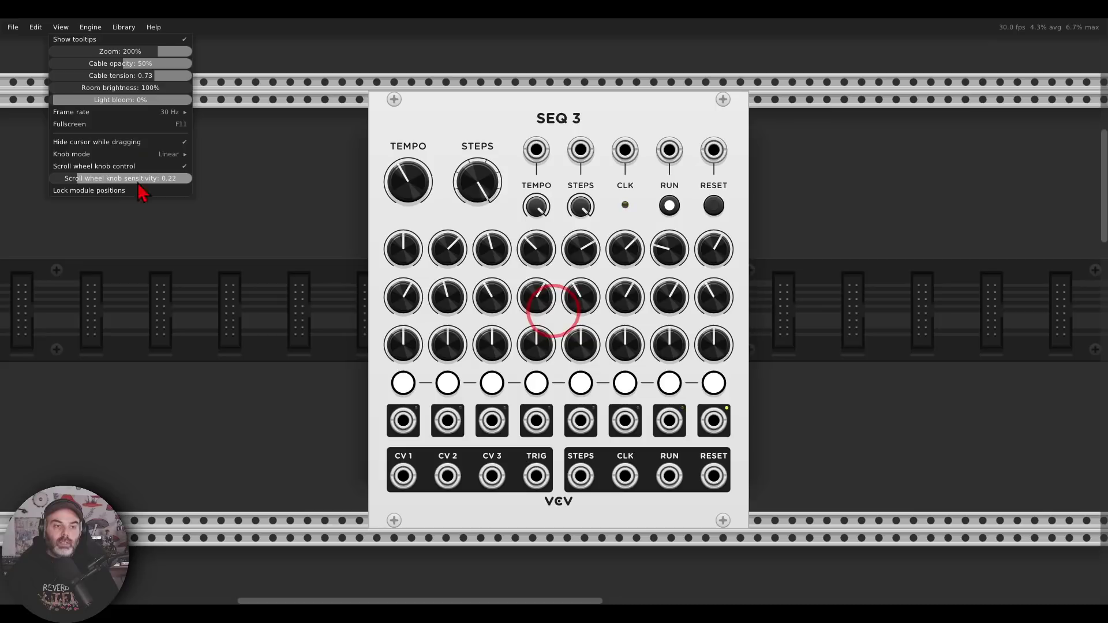
click(354, 188)
click(411, 185)
scroll(413, 189, up, 5)
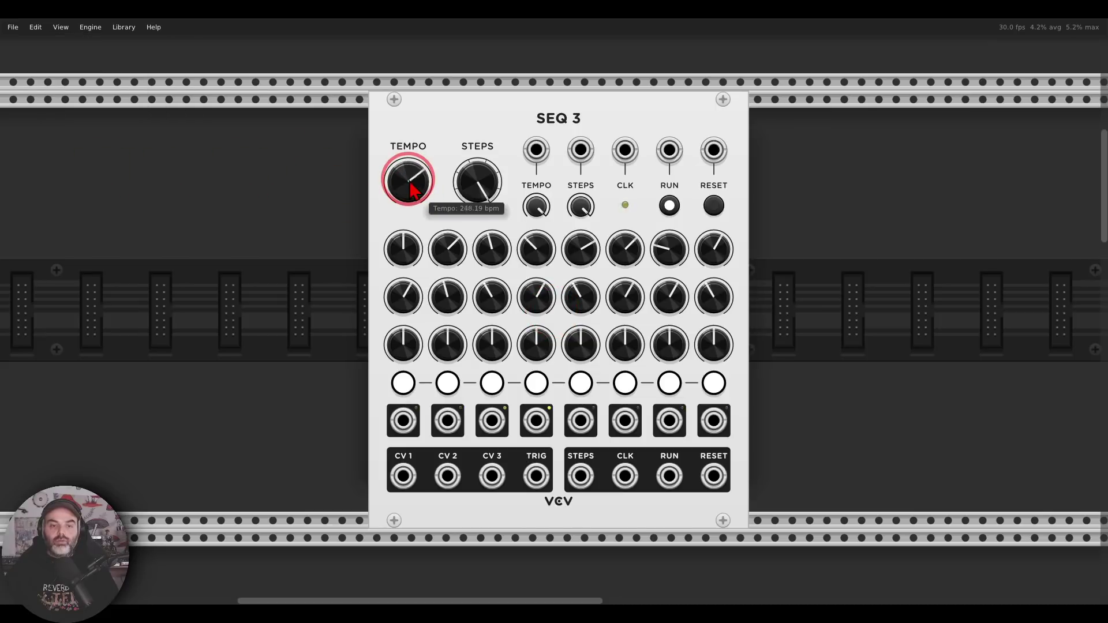
scroll(413, 189, down, 2)
Raise the scroll wheel knob sensitivity to 3.4 and wheel the SEQ 3 Tempo knob to its maximum
click(61, 27)
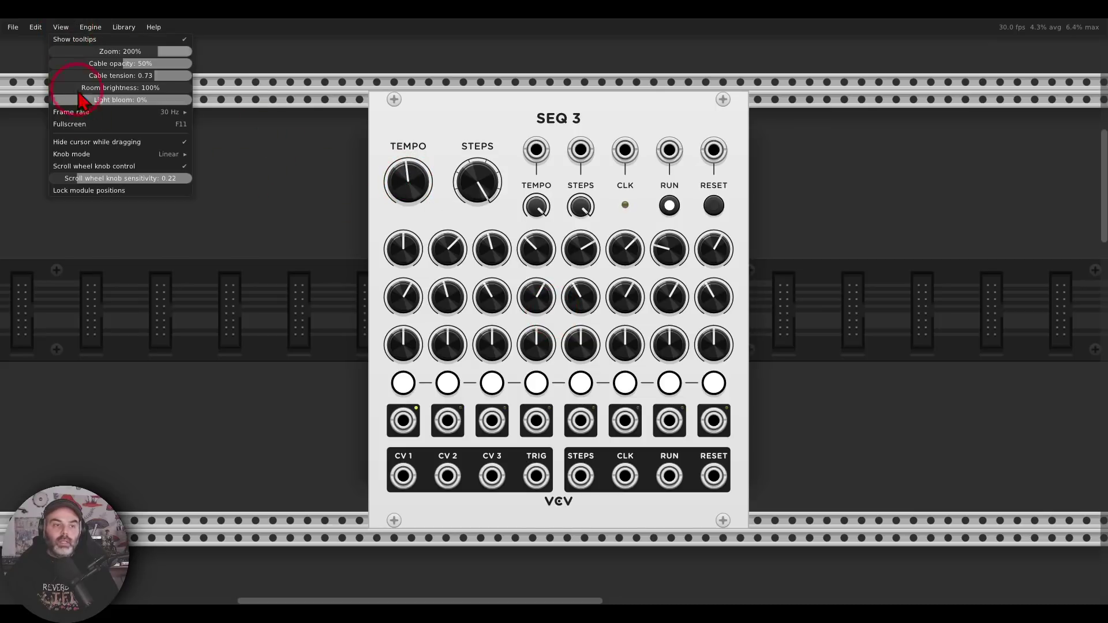
drag(101, 184, 215, 153)
click(215, 153)
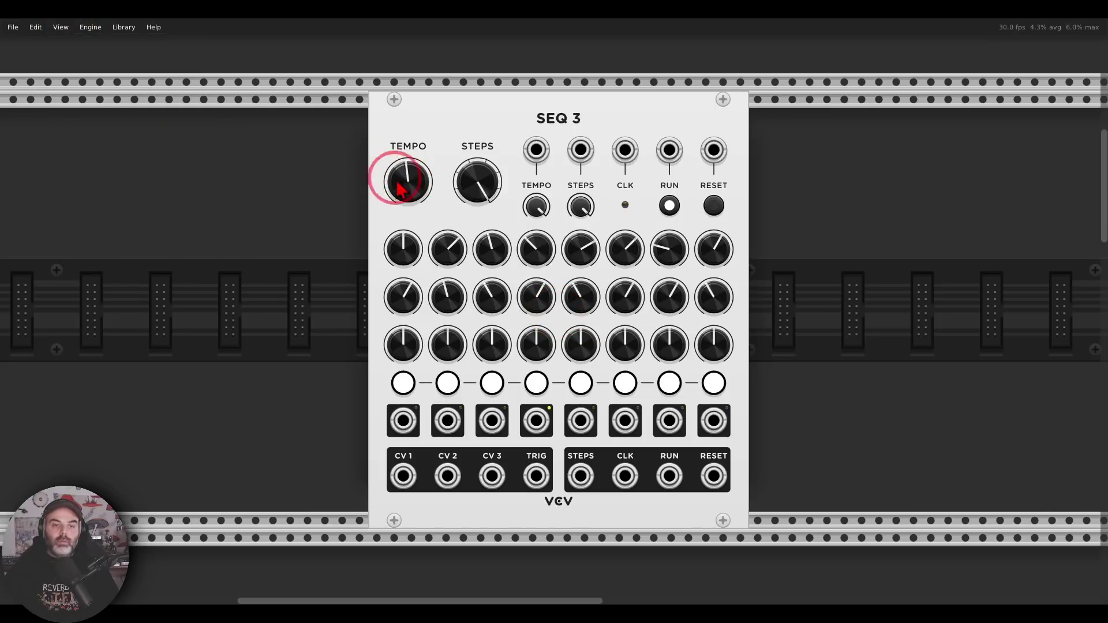
scroll(407, 186, down, 5)
scroll(411, 190, up, 5)
Use the scroll wheel to make large changes to CV 1 step 2, CV 2 steps 2 and 3, and CV 3 steps 3 to 8
scroll(446, 242, down, 3)
scroll(444, 292, up, 3)
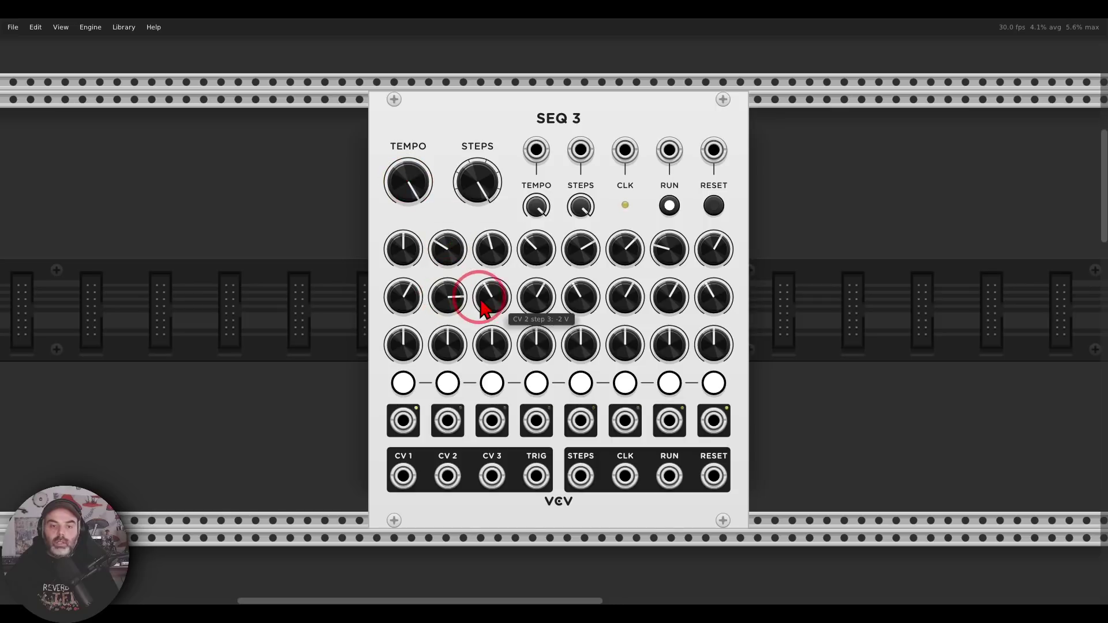
scroll(485, 297, up, 3)
scroll(497, 343, down, 3)
scroll(540, 345, up, 4)
scroll(581, 346, up, 4)
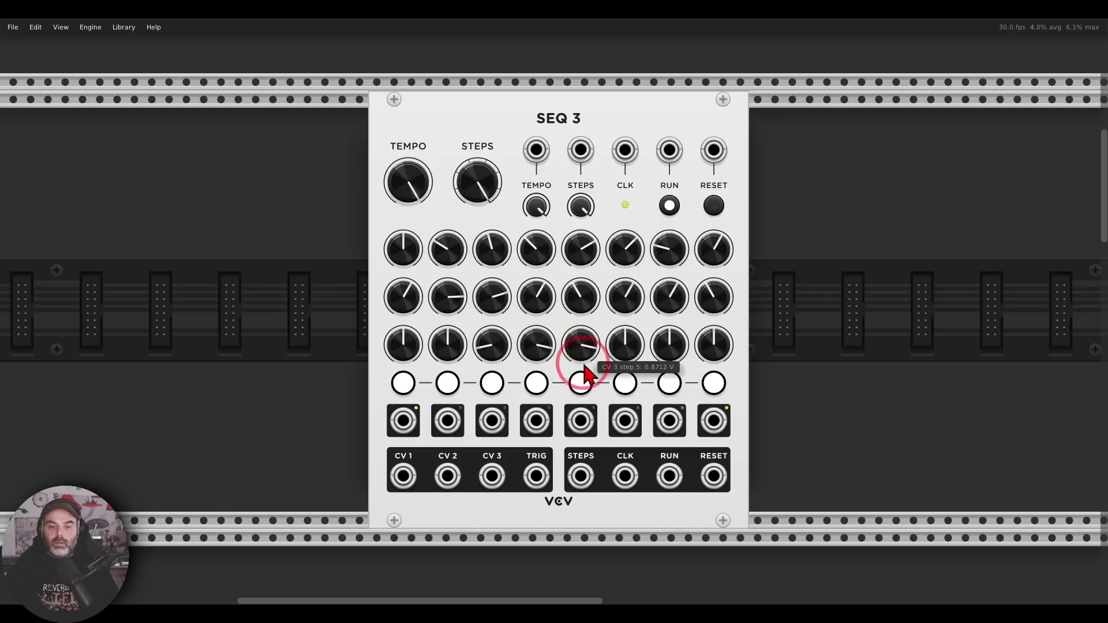
scroll(588, 387, down, 2)
scroll(626, 294, up, 4)
scroll(654, 297, down, 4)
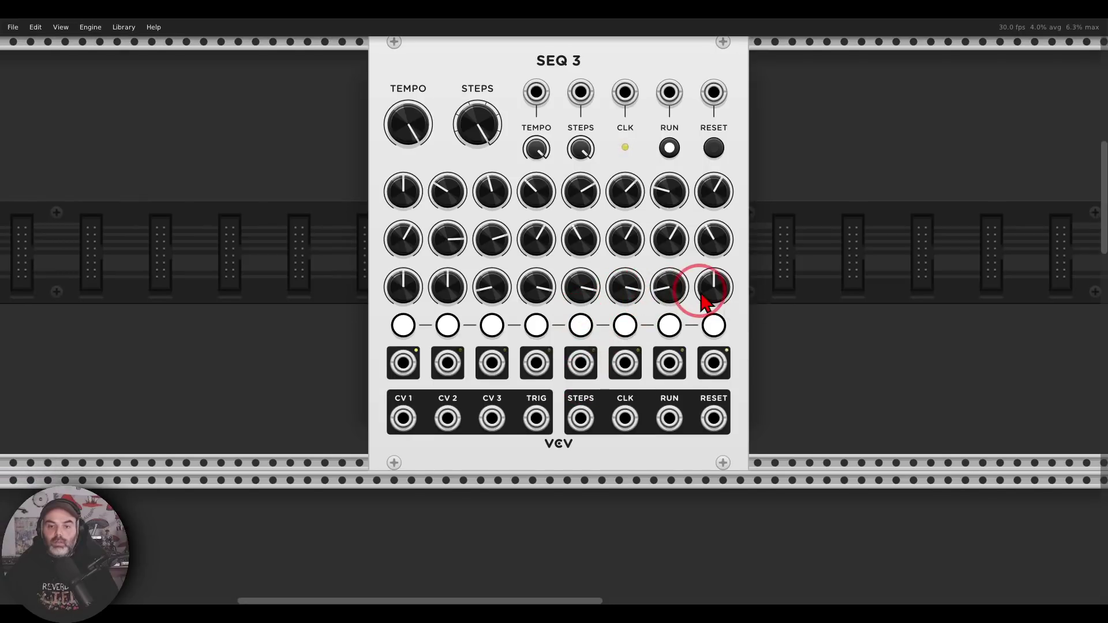
scroll(711, 300, up, 4)
Turn off scroll wheel knob control
click(63, 30)
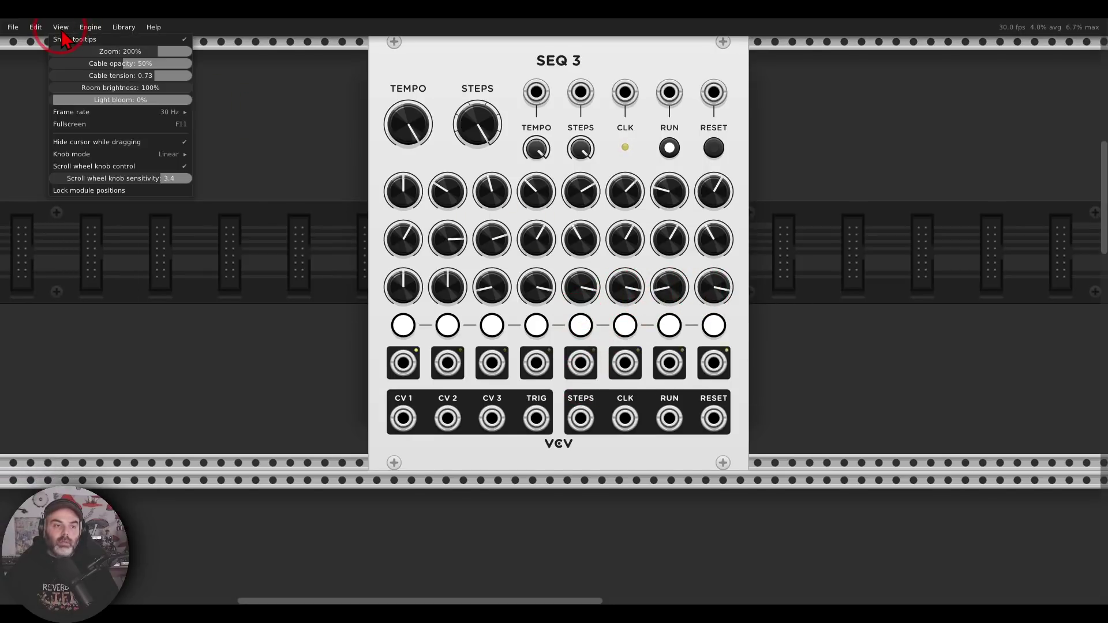
click(106, 167)
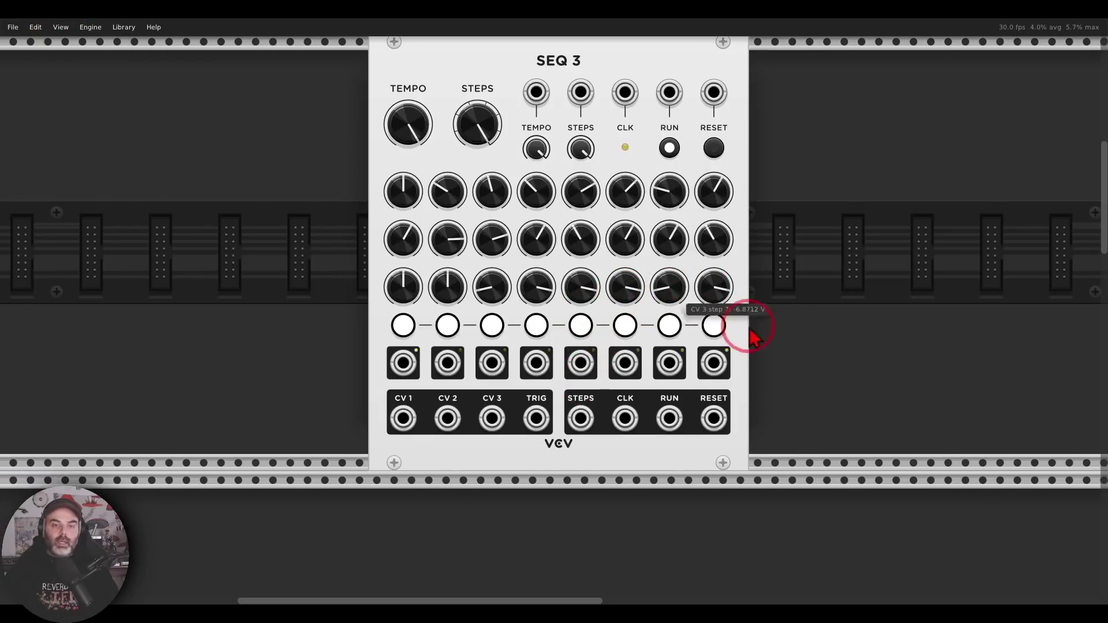
Dim the room brightness to 42.9% for the patch with the 8 x 8 Gate Sequencer, Terrorform and Oscilloscope
scroll(742, 289, down, 10)
scroll(645, 367, down, 10)
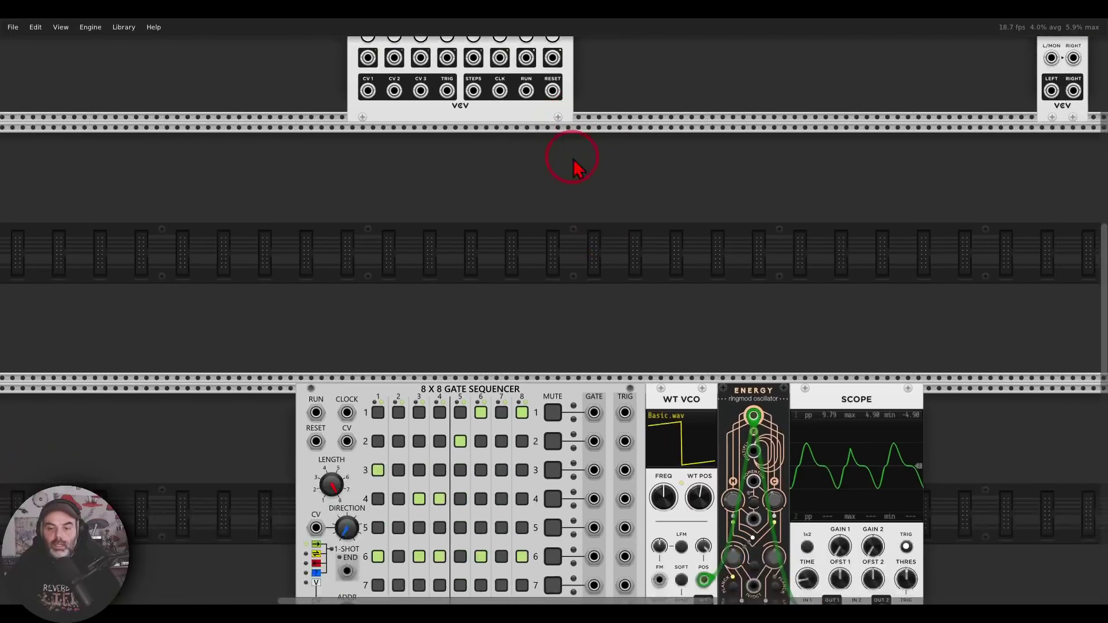
scroll(610, 95, left, 1)
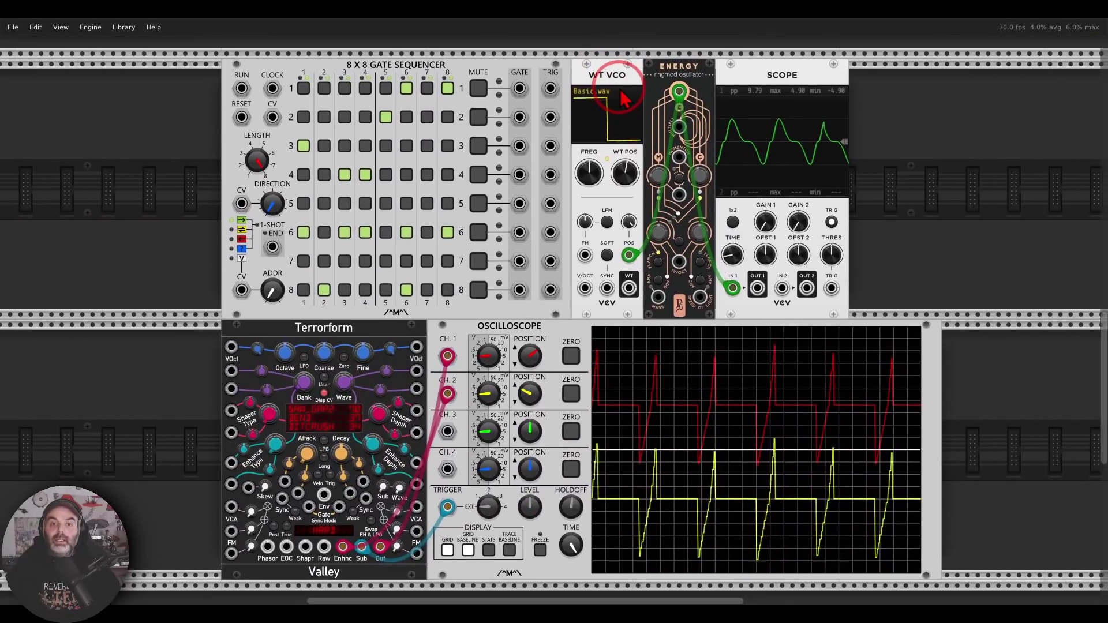
scroll(624, 99, left, 1)
scroll(633, 98, left, 1)
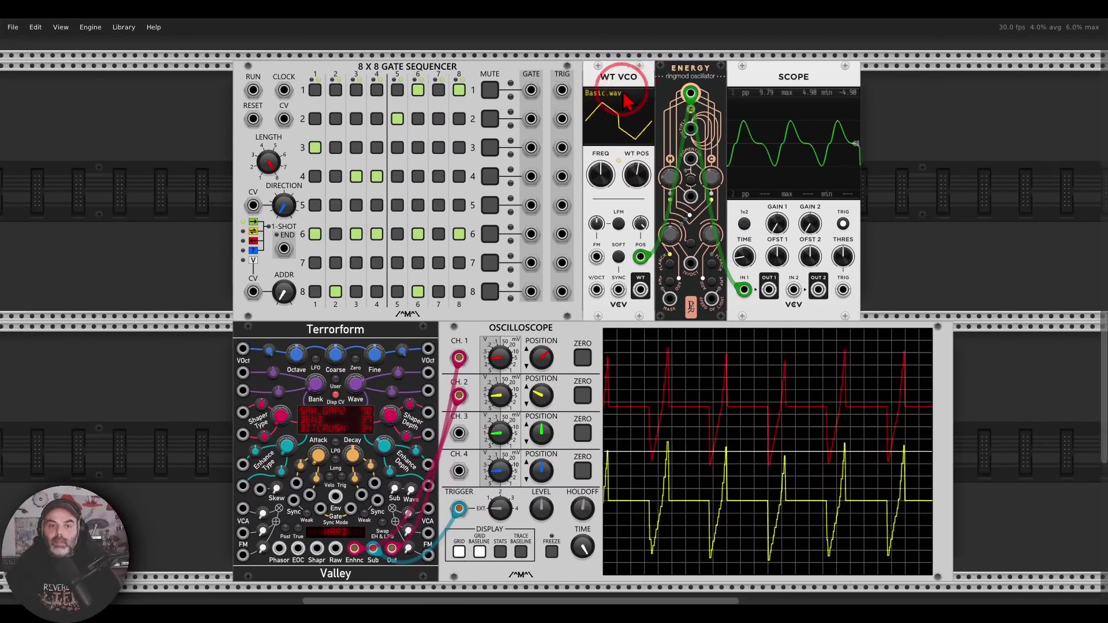
click(61, 28)
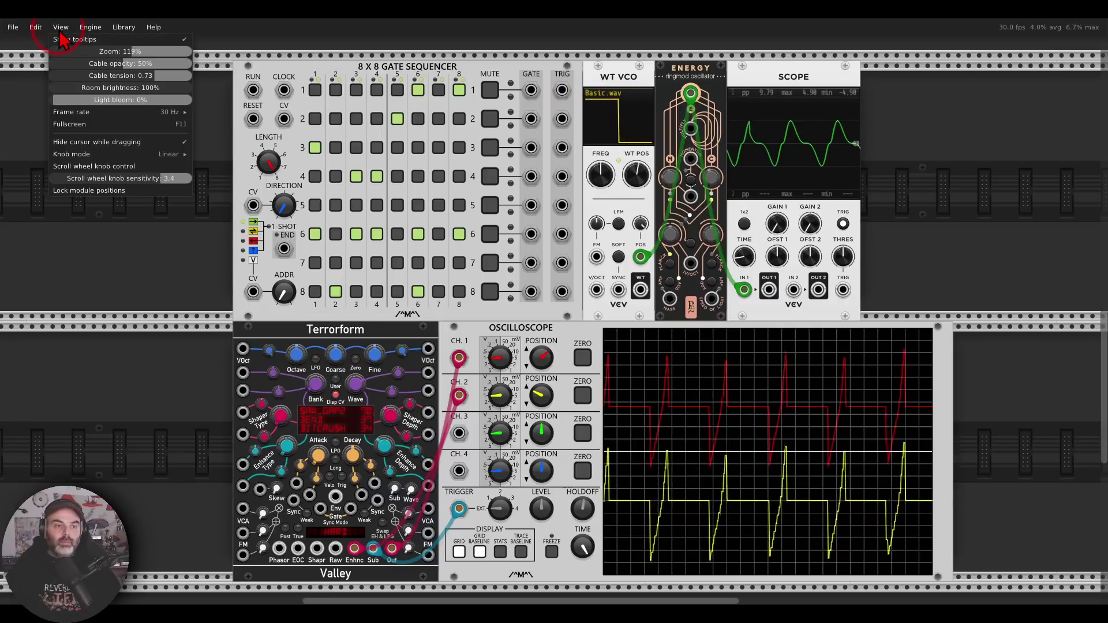
drag(165, 88, 124, 88)
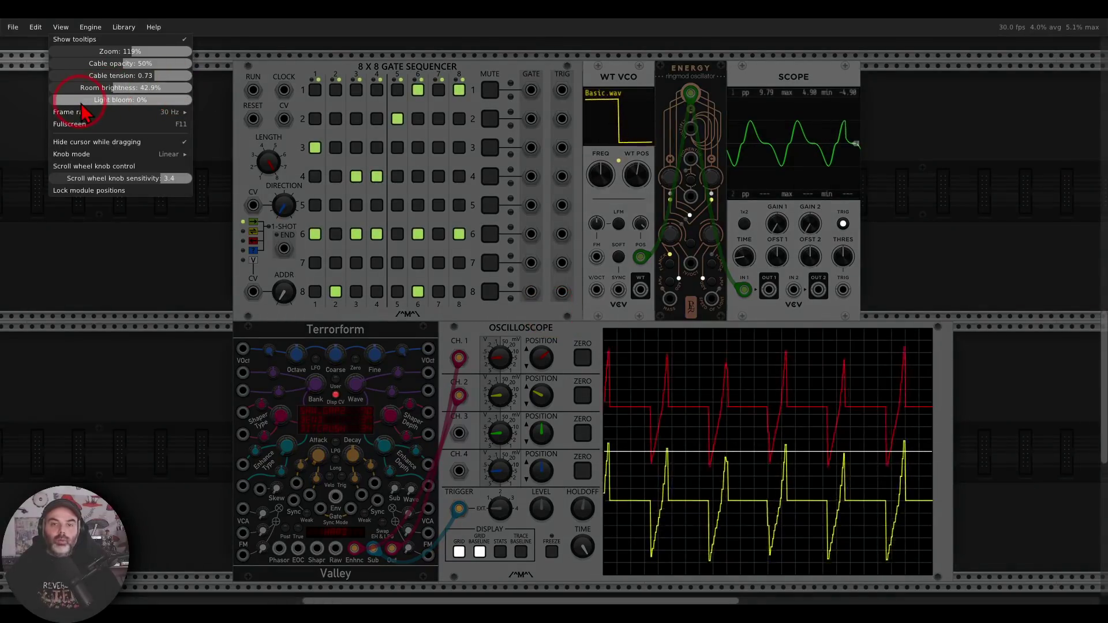
Raise the light bloom to 92% and reduce the room brightness further to 27.8%
drag(69, 99, 143, 100)
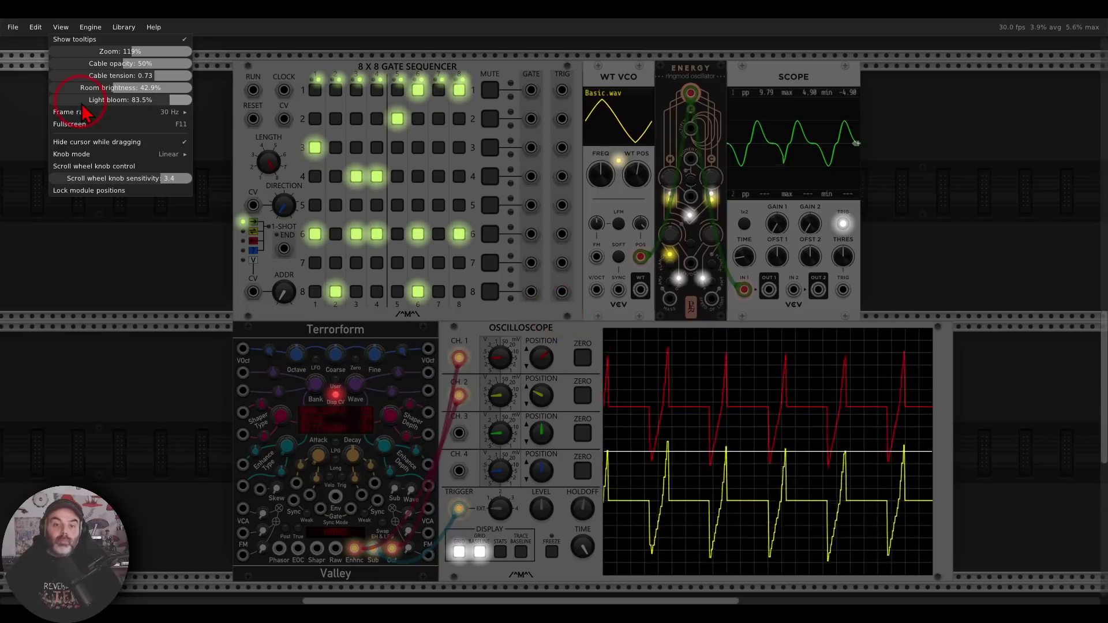
drag(87, 101, 108, 88)
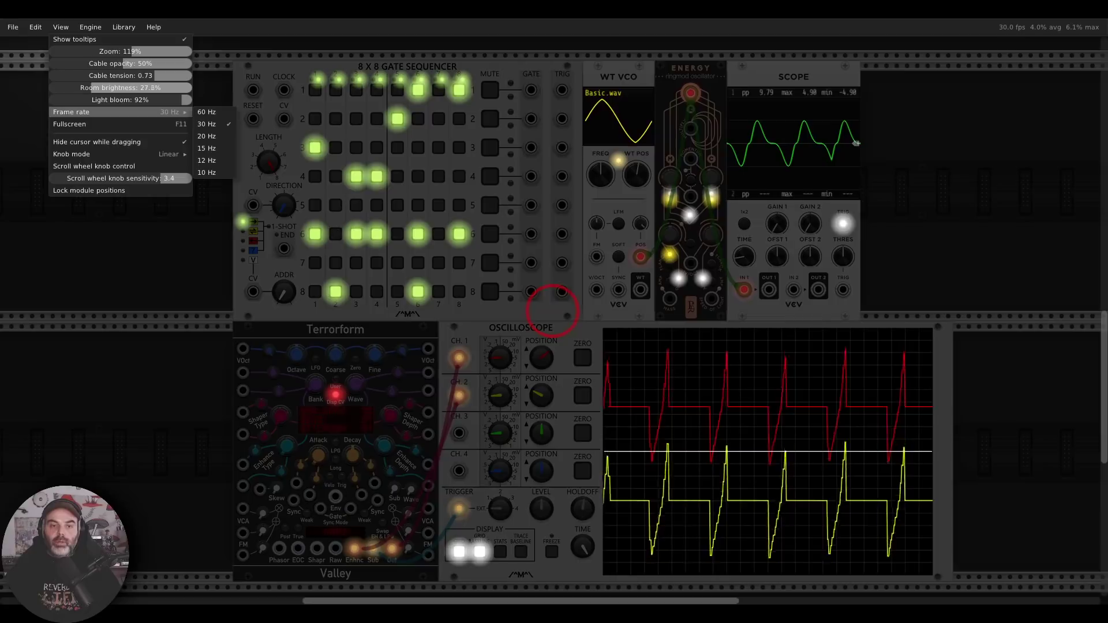
Switch to Ableton Live, open the plug-in window of the VCV Rack 2 track, and make the window slightly wider and shorter
click(63, 277)
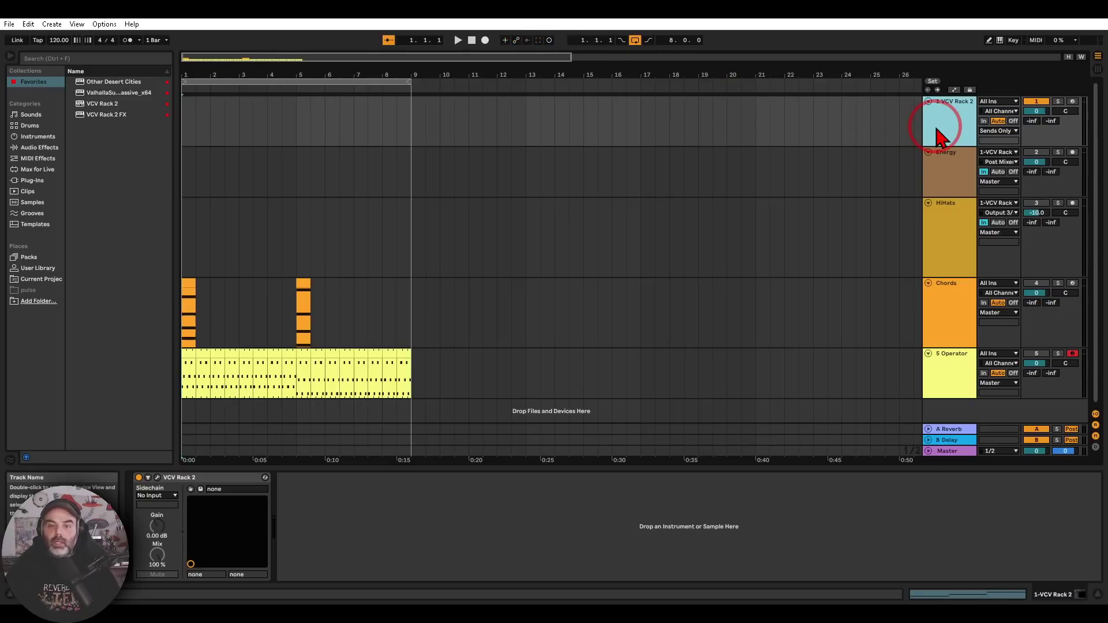
click(323, 410)
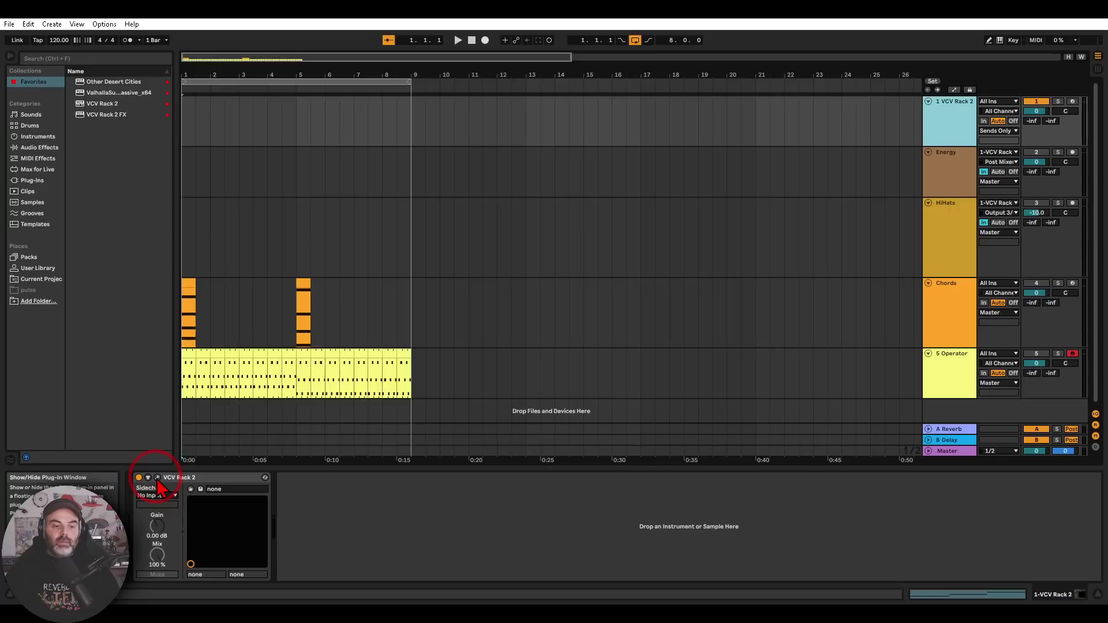
click(158, 477)
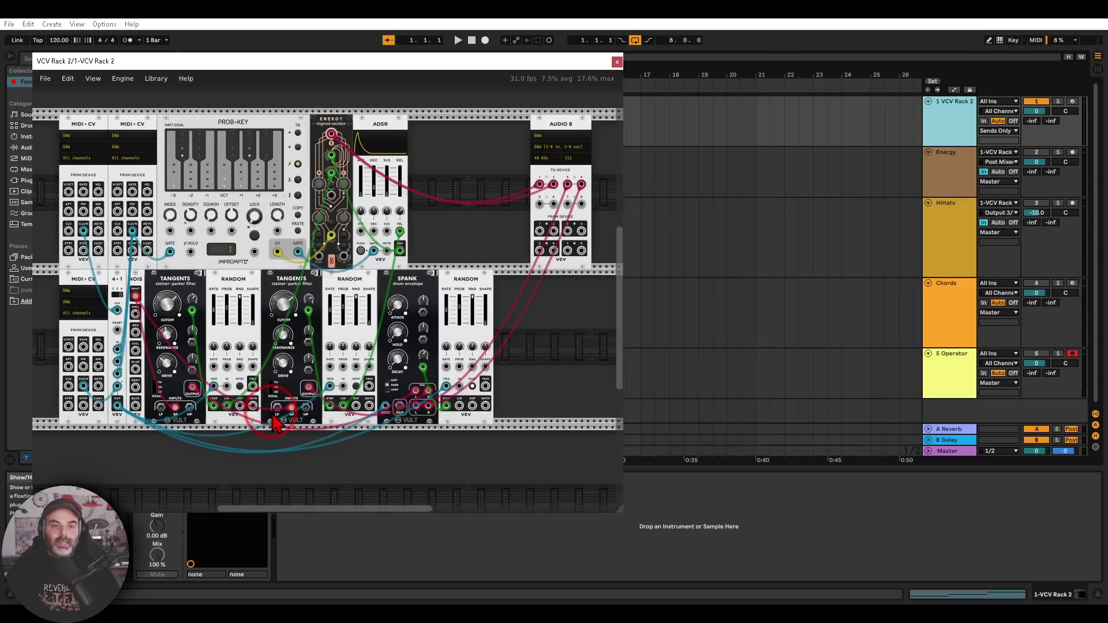
click(571, 491)
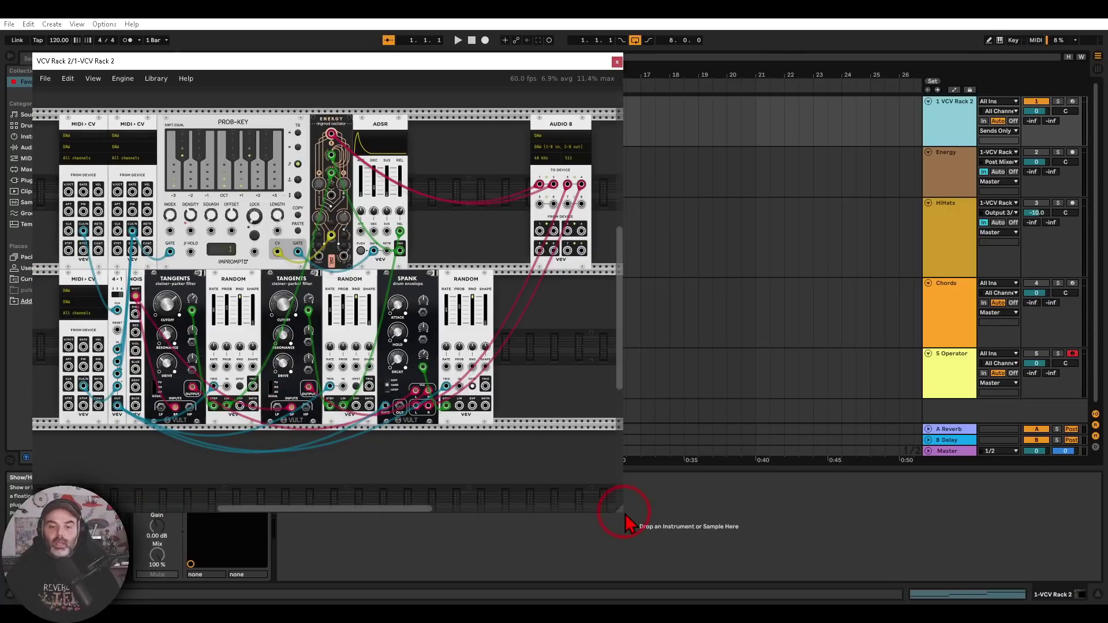
drag(626, 517, 654, 479)
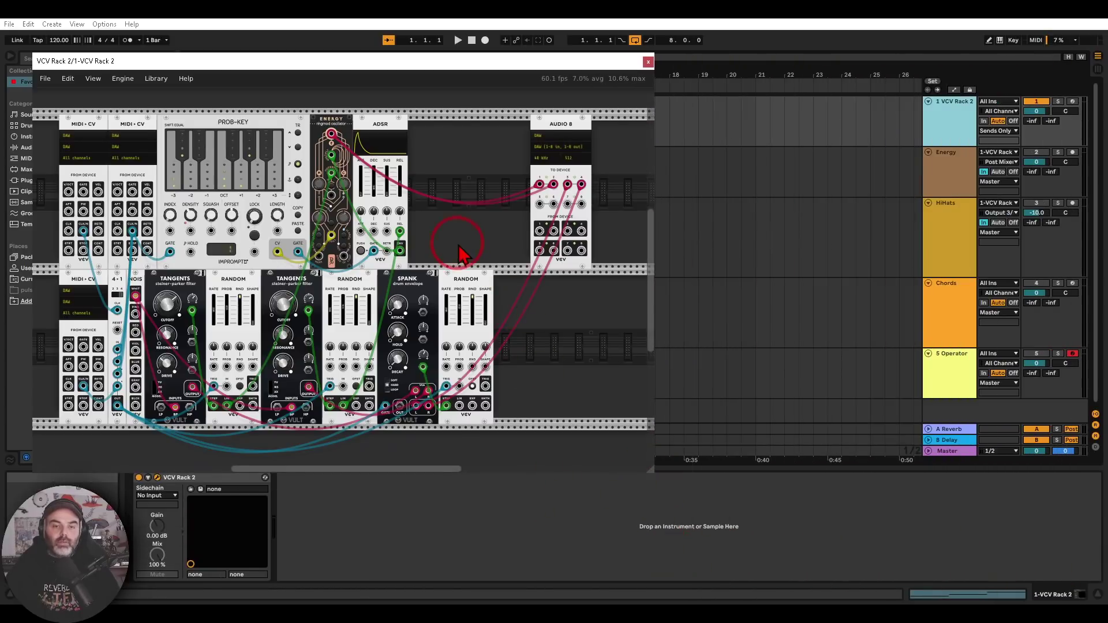
Look over the plug-in's patch and the cables into the Audio 8 module's device outputs, and close the plug-in window
scroll(460, 252, up, 1)
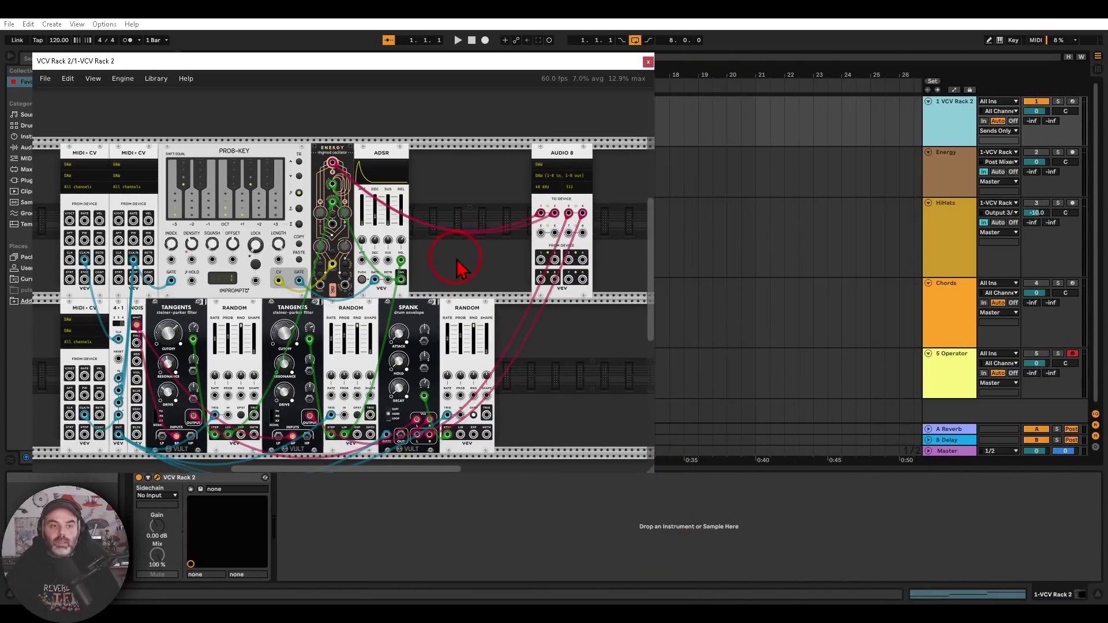
drag(458, 254, 494, 227)
drag(226, 346, 369, 147)
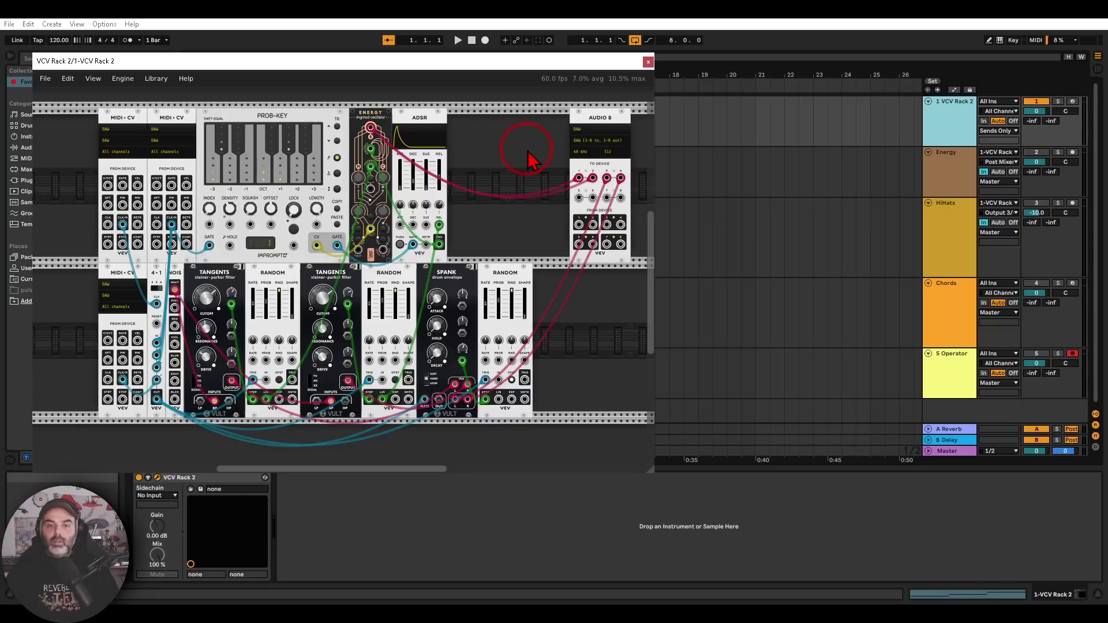
drag(569, 180, 579, 179)
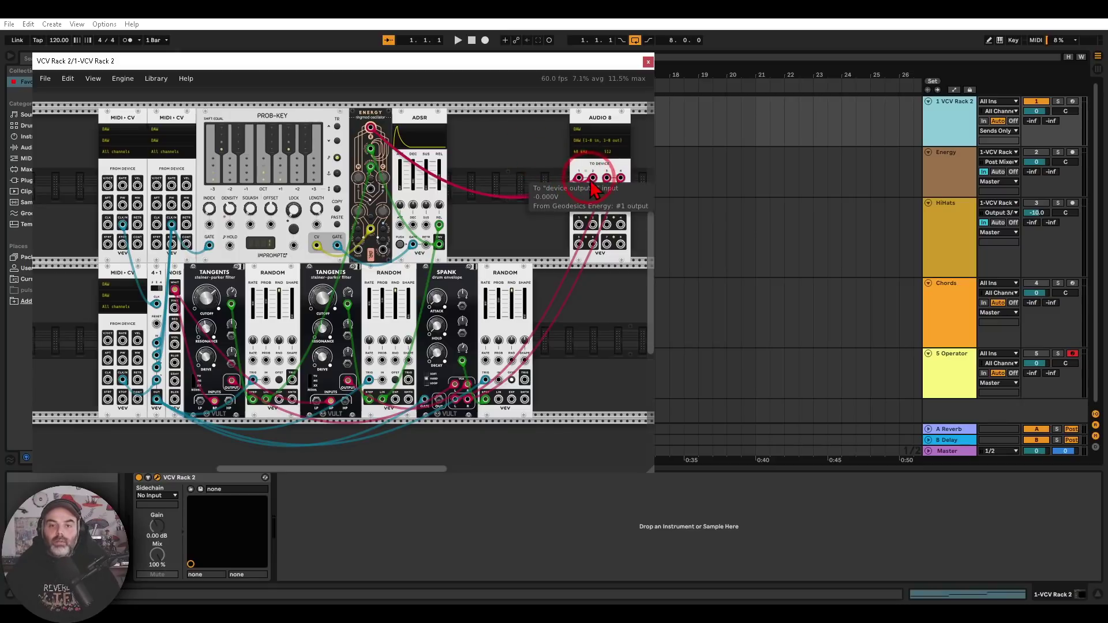
click(648, 61)
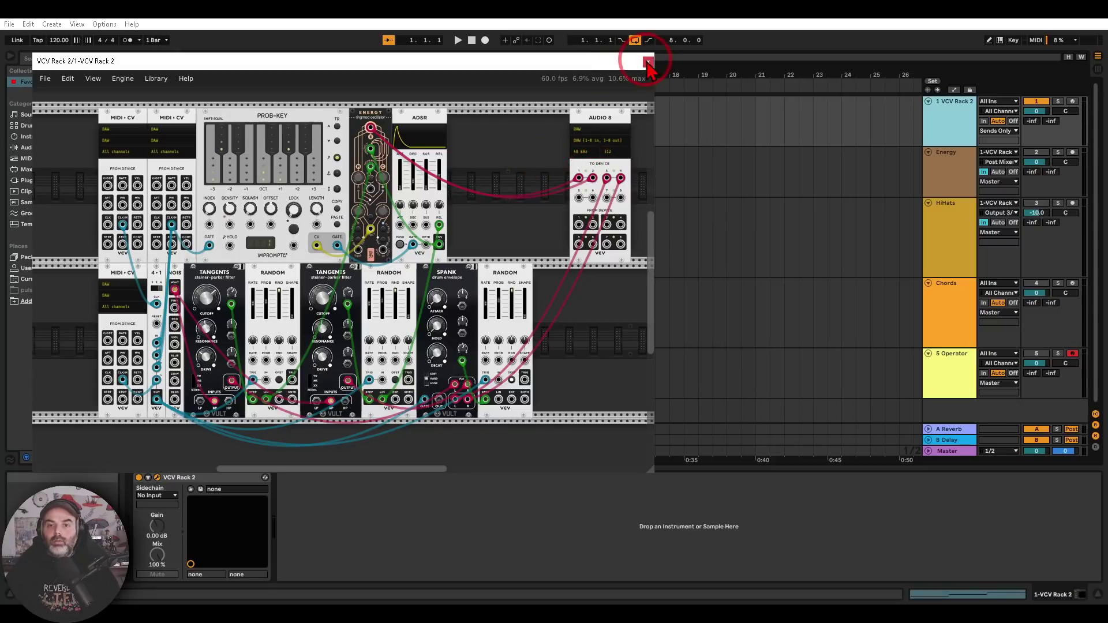
Inspect the Other Desert Cities and ValhallaSupermassive effect windows on the Energy track and close each one
click(940, 185)
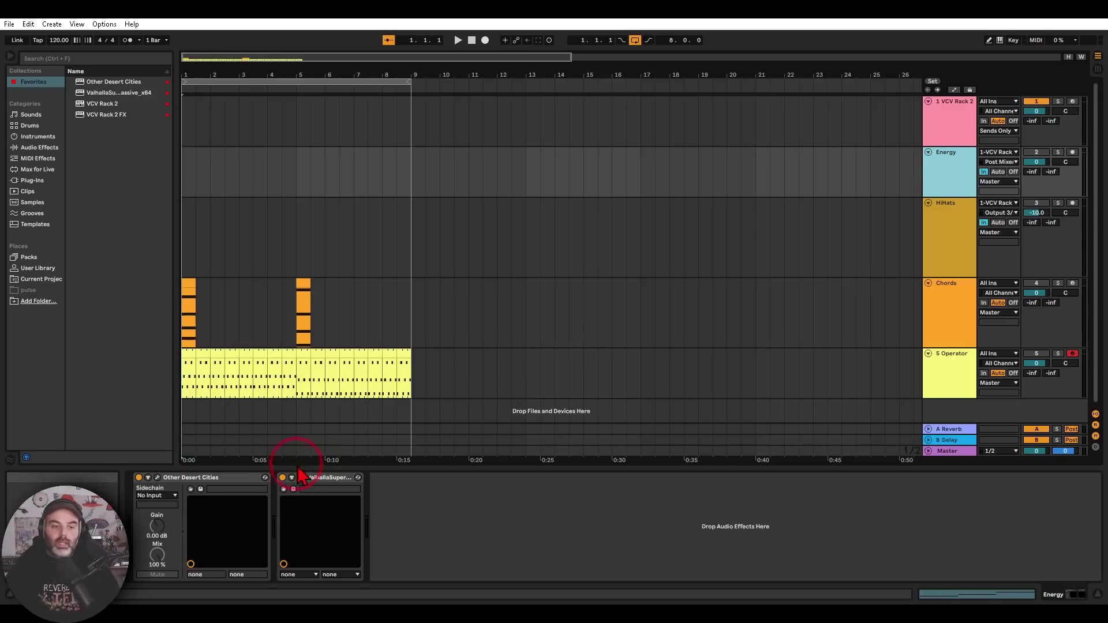
click(157, 481)
click(550, 77)
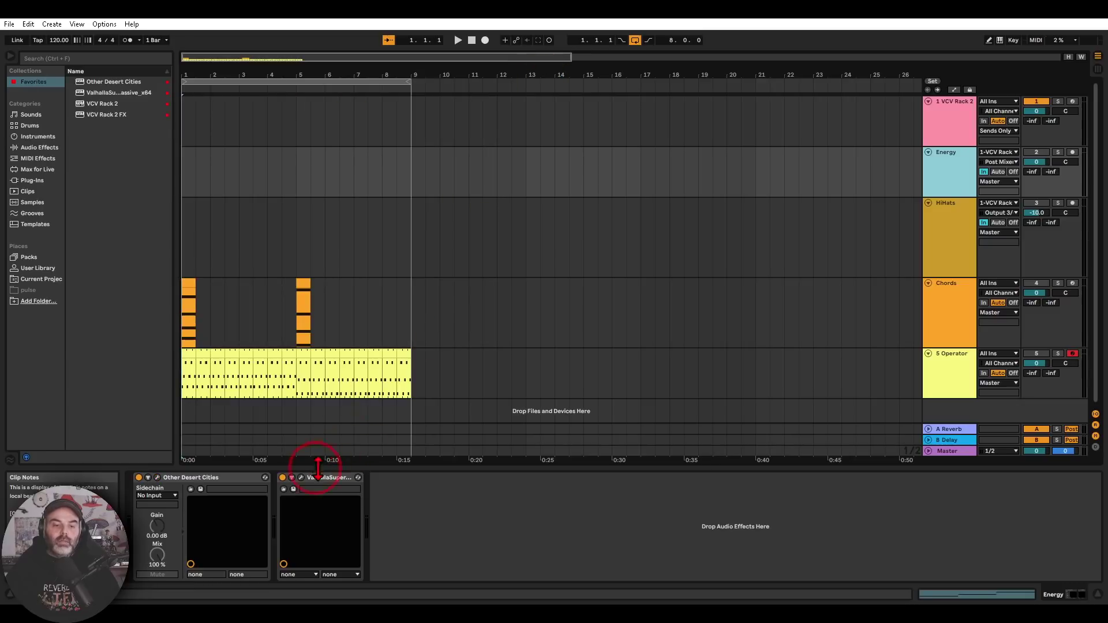
click(300, 478)
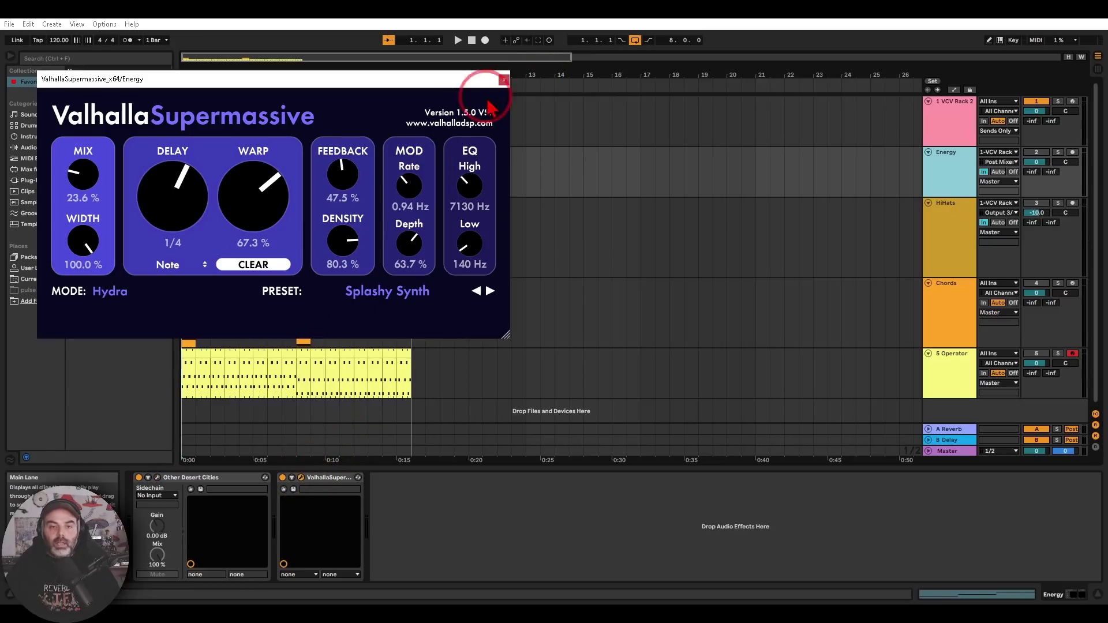
click(503, 80)
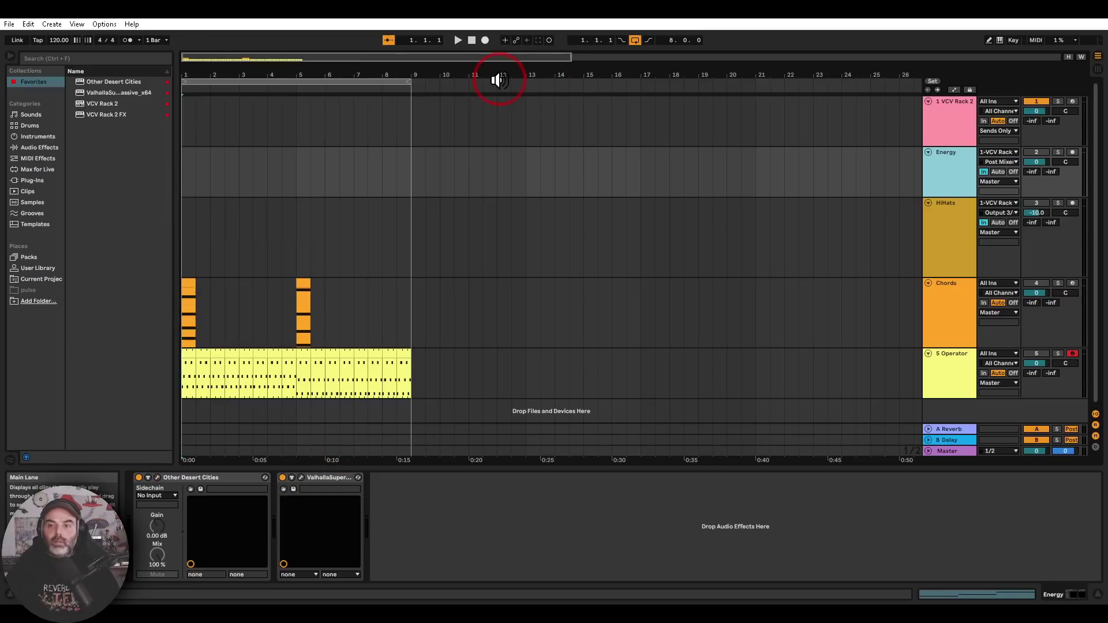
Activate the Energy track and start playback while viewing the VCV Rack 2 track's plug-in patch, and close its window
click(1036, 154)
click(947, 119)
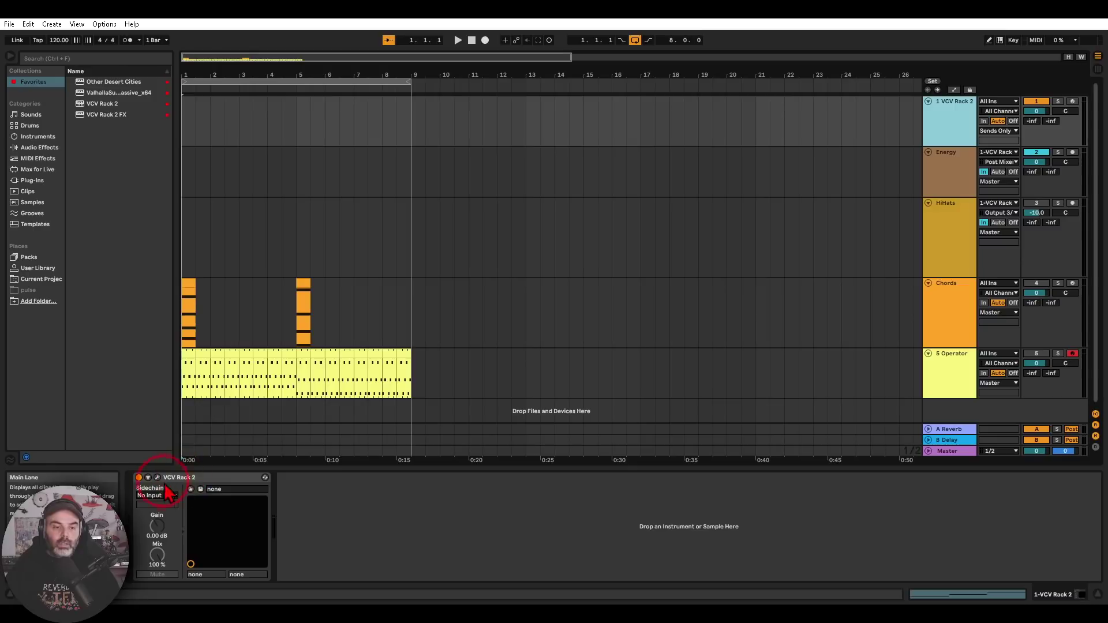
click(158, 479)
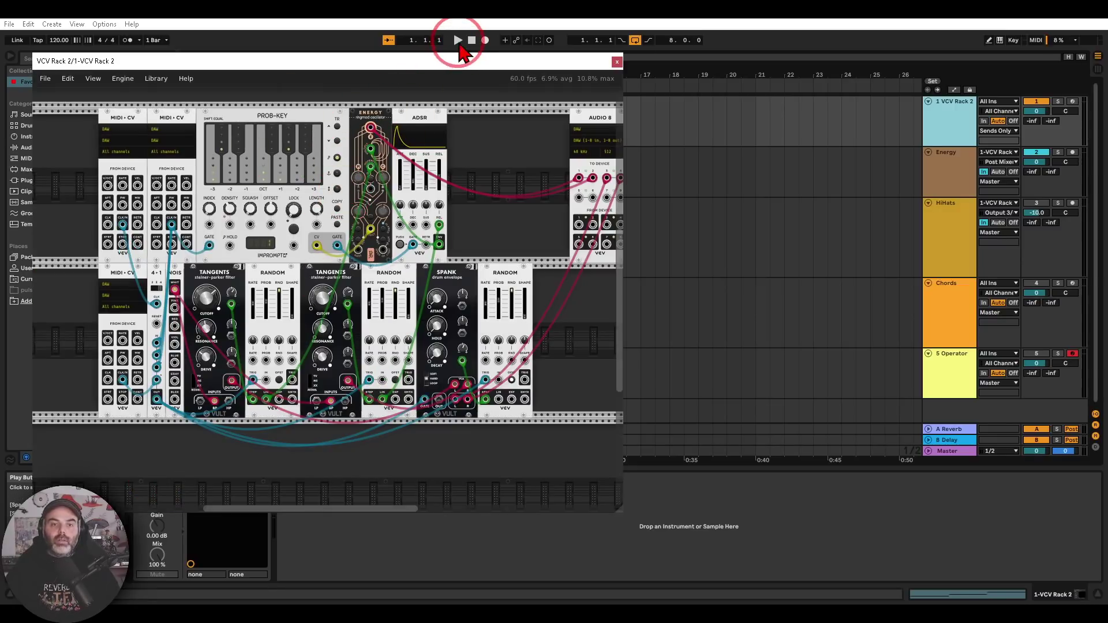
click(457, 40)
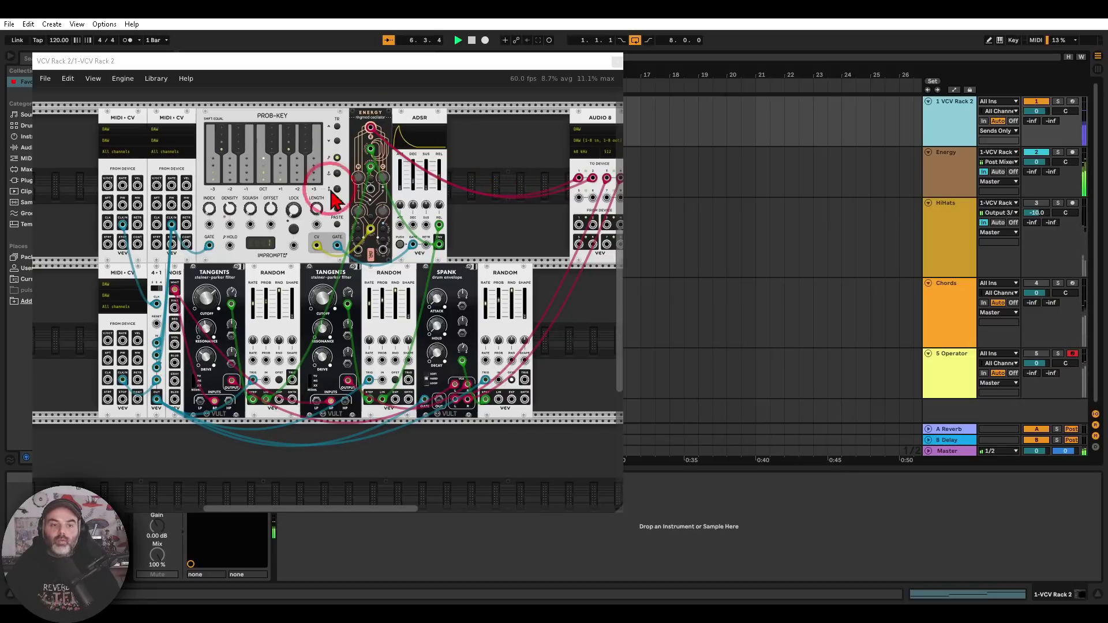
drag(507, 235, 456, 240)
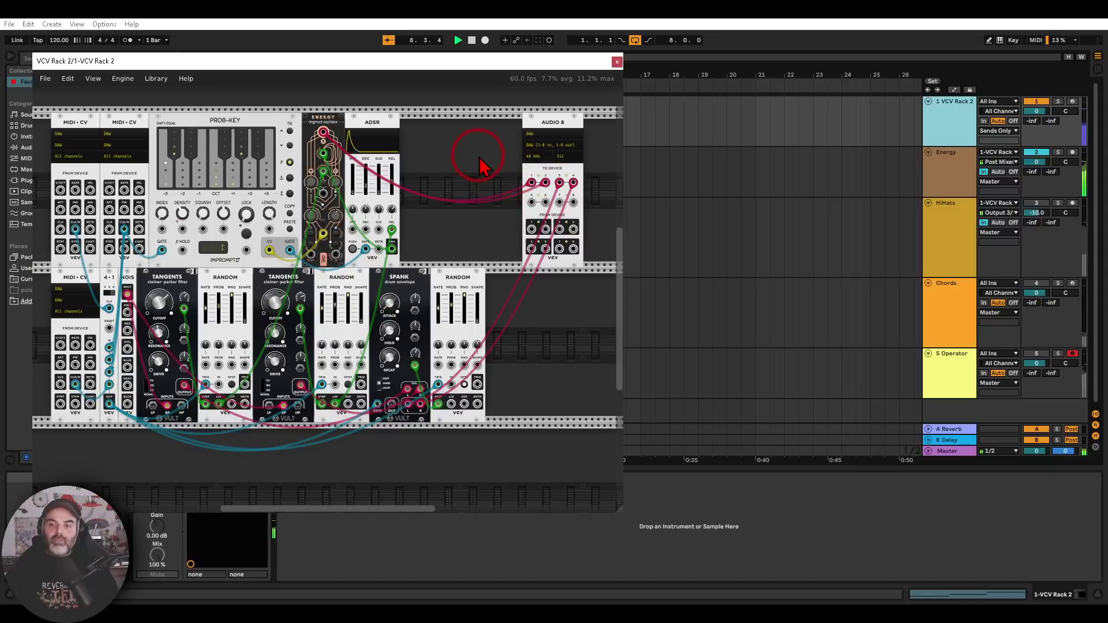
click(617, 62)
Activate the HiHats track so that it plays along with the Energy track
click(940, 235)
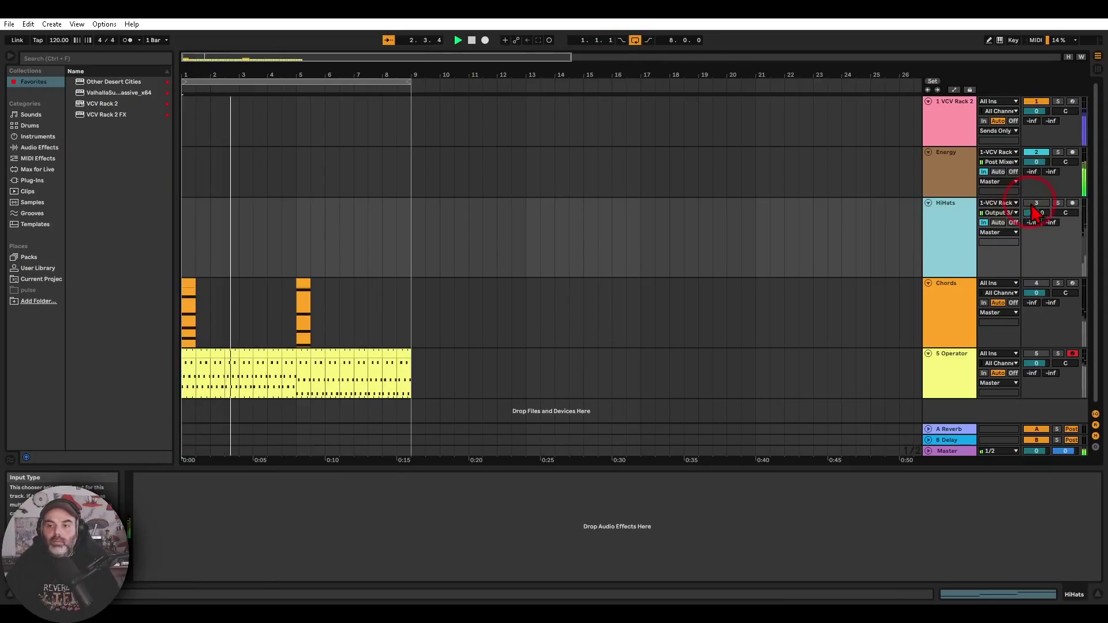
click(1035, 203)
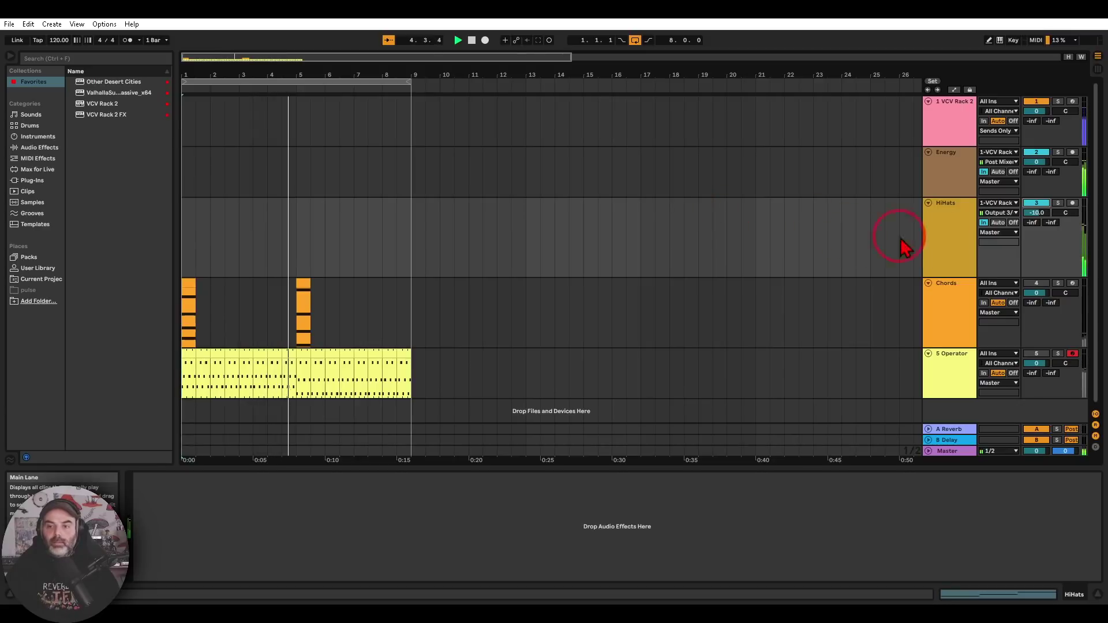
click(946, 236)
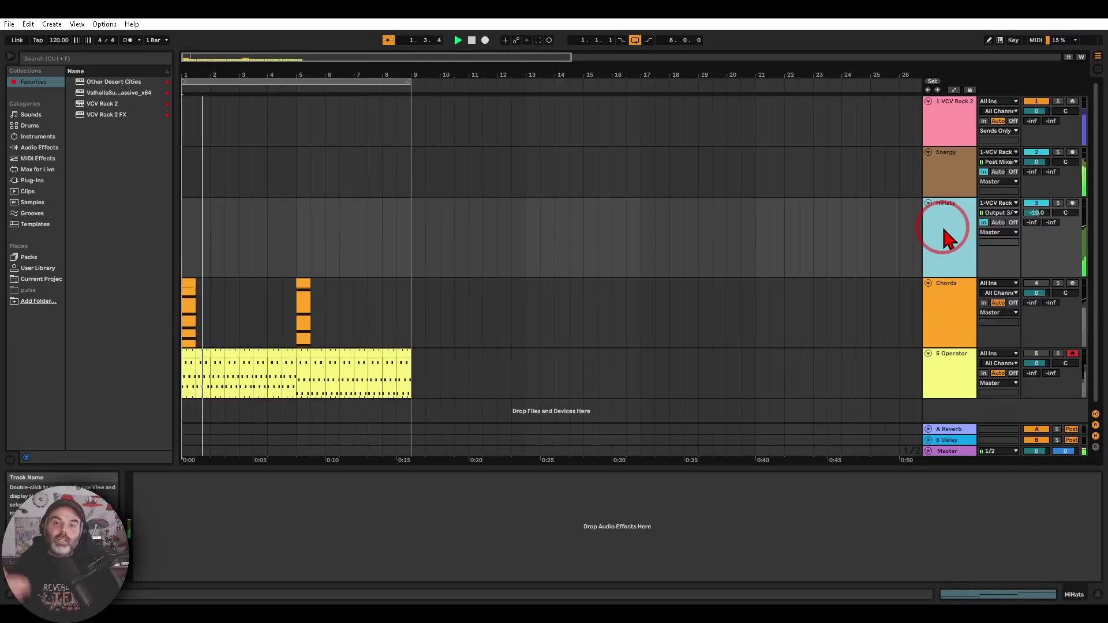
Examine the chord notes in the first MIDI clip of the Chords track and return to the track's devices
click(947, 311)
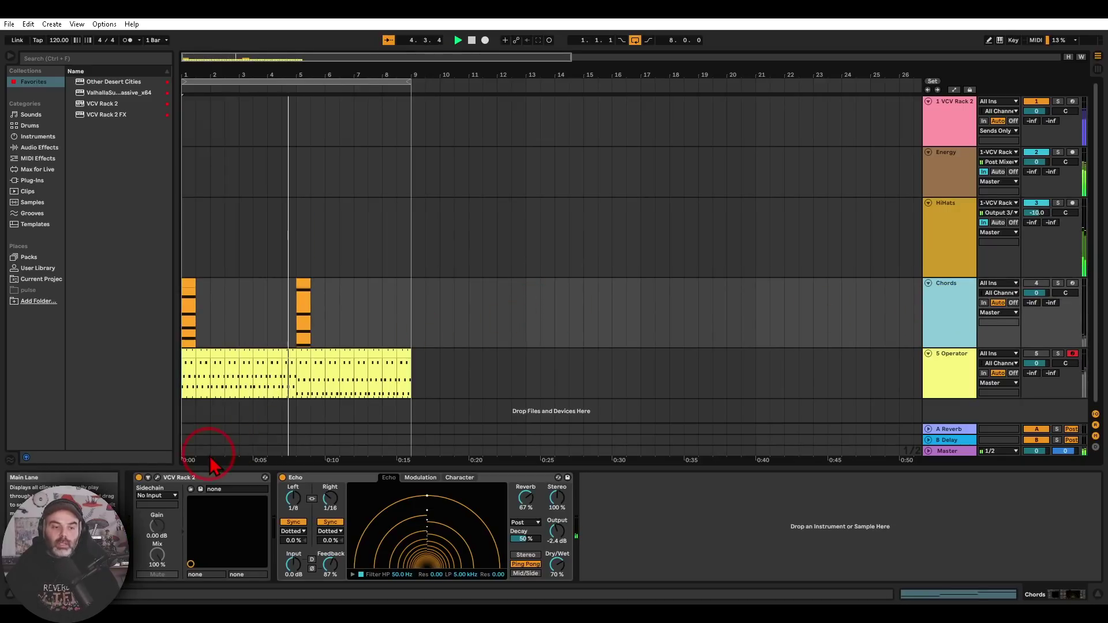
double_click(188, 285)
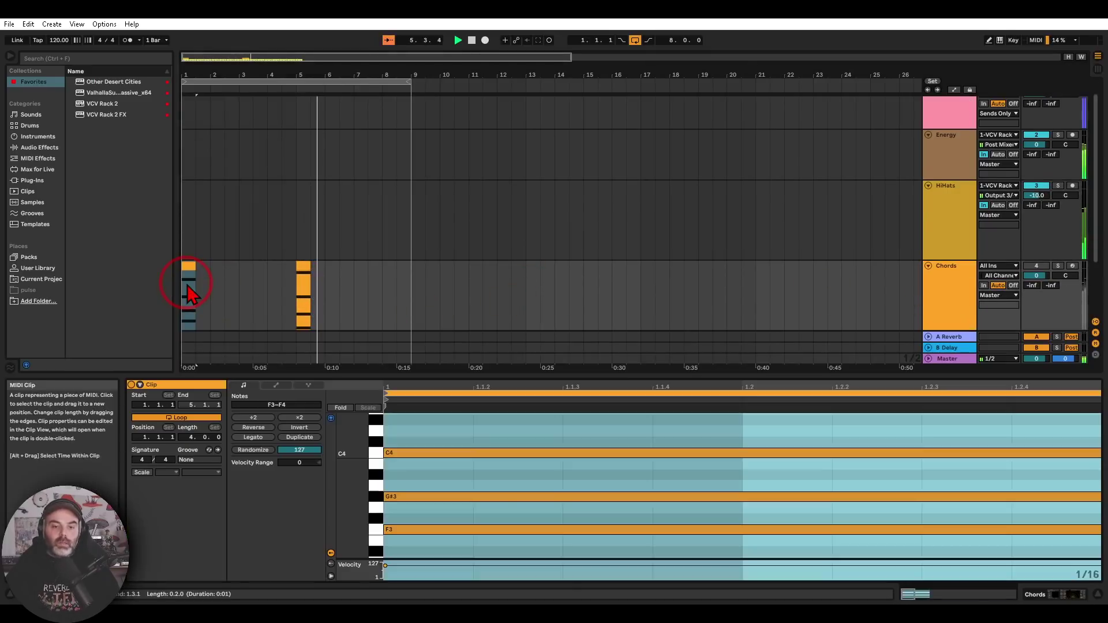
key(ctrl+z)
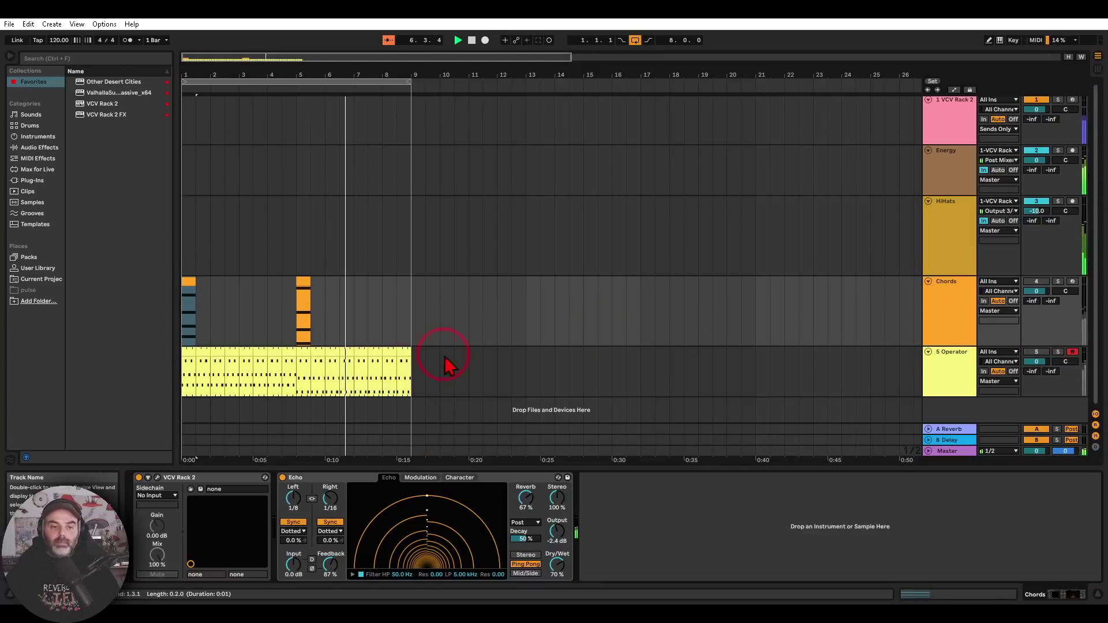
Look over the Chords track's VCV Rack 2 patch from Caudal to ADSR, close its window and activate the track
click(157, 478)
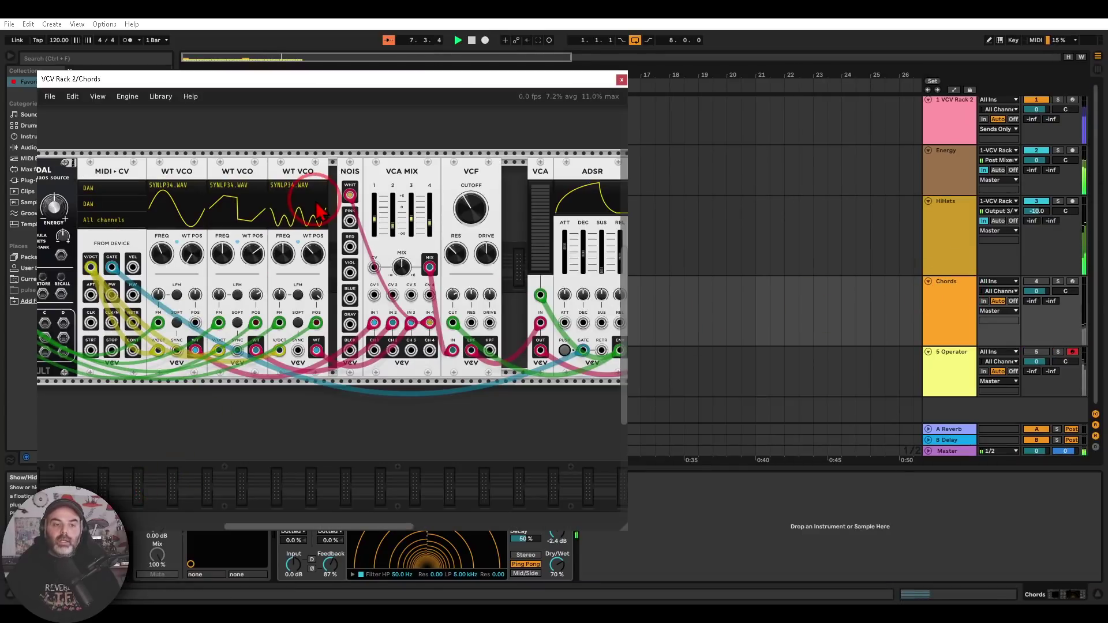
drag(215, 161, 314, 139)
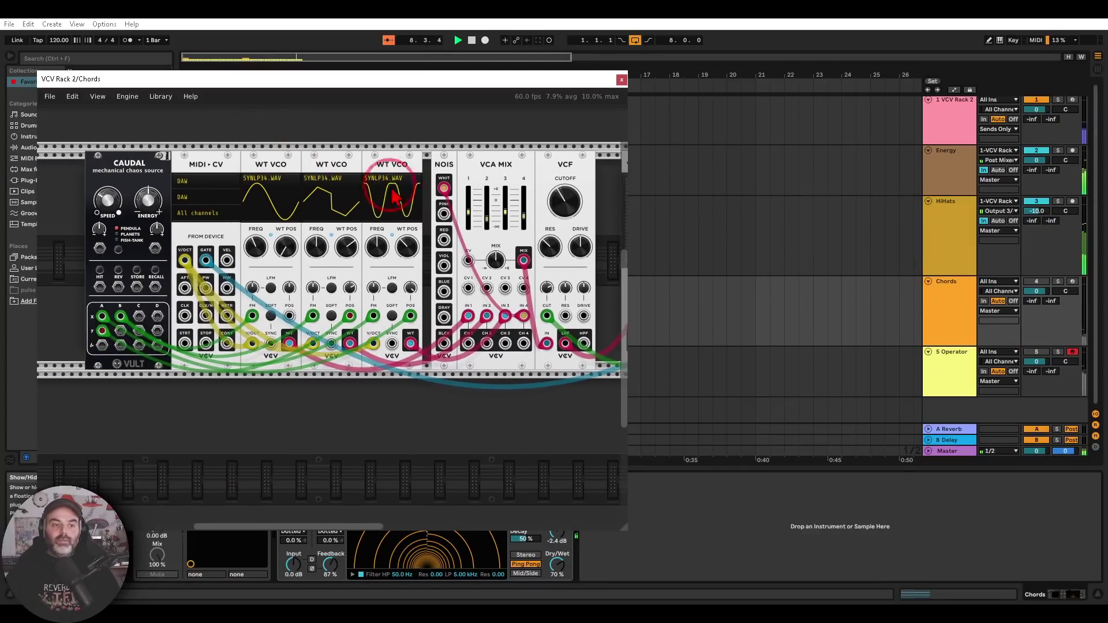
drag(495, 141, 421, 149)
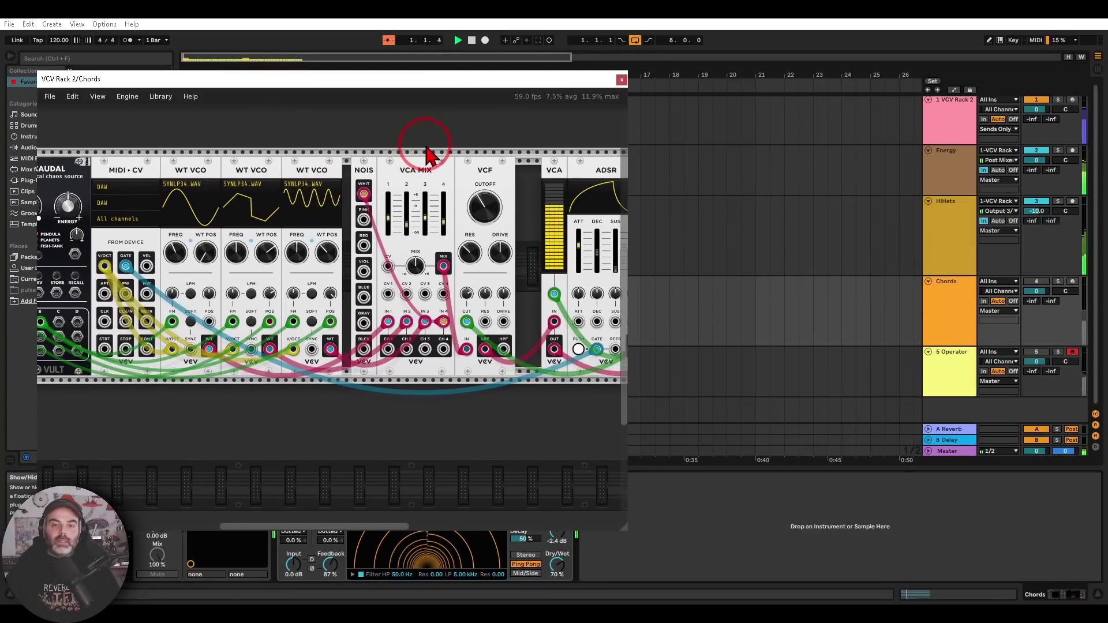
click(622, 80)
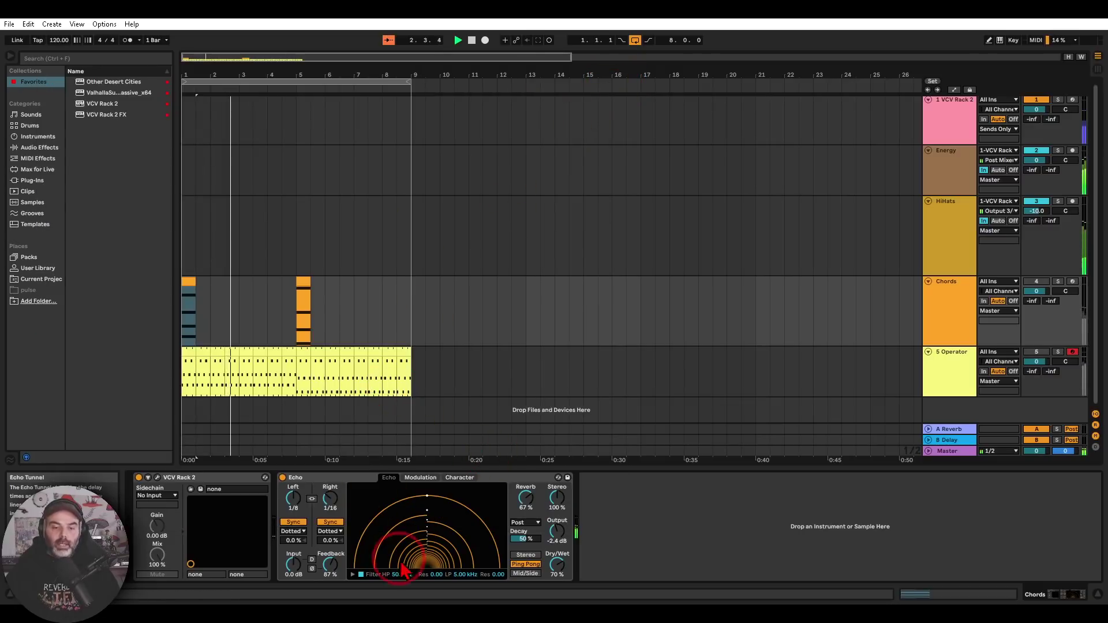
click(1037, 281)
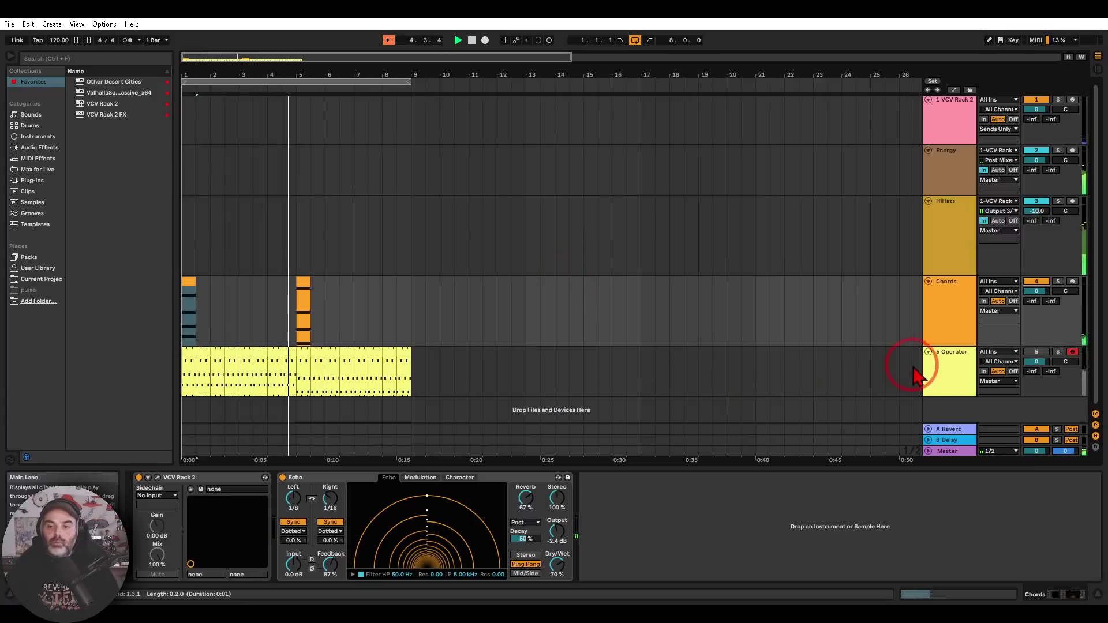
Examine the VCV Rack 2 FX patch on the 5 Operator track, from the Random module to the Audio output, and close its window
click(940, 380)
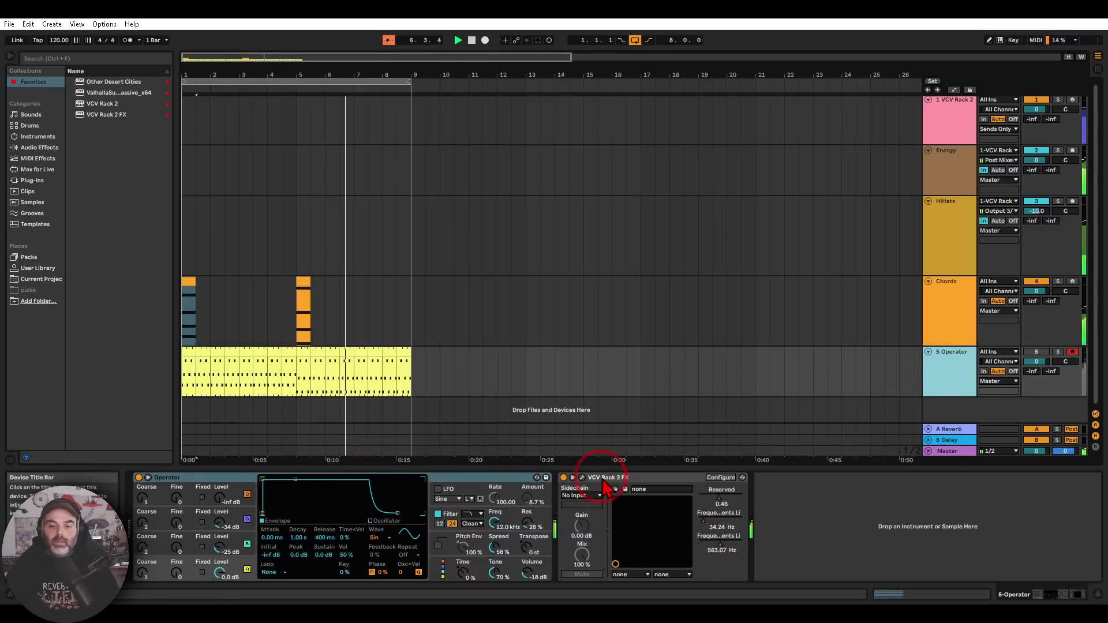
click(581, 477)
drag(454, 450, 614, 444)
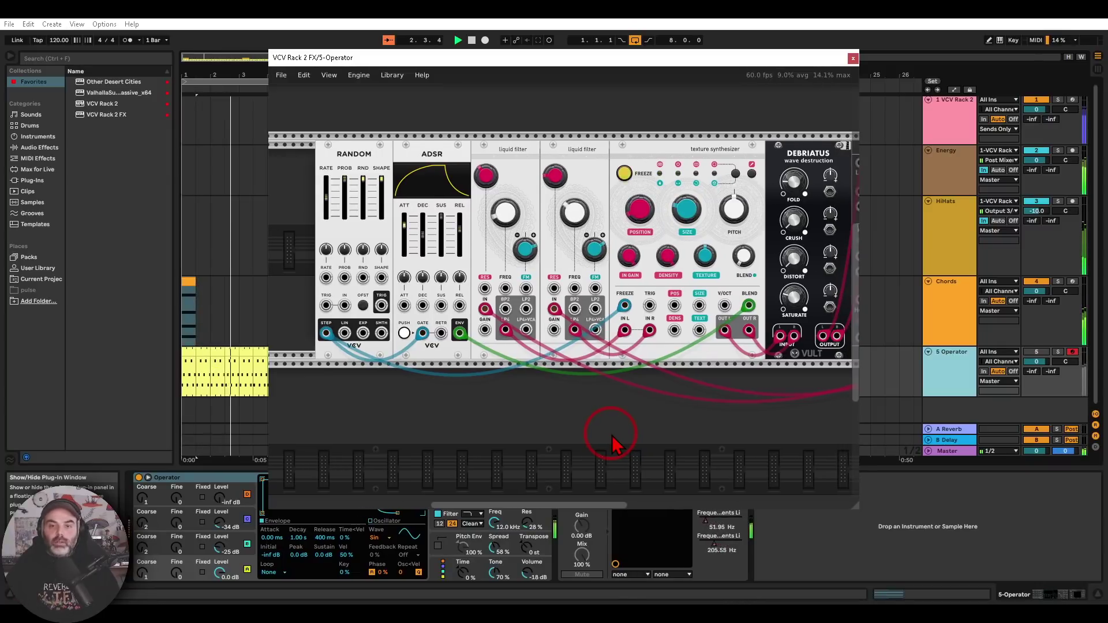
scroll(700, 390, right, 5)
click(827, 326)
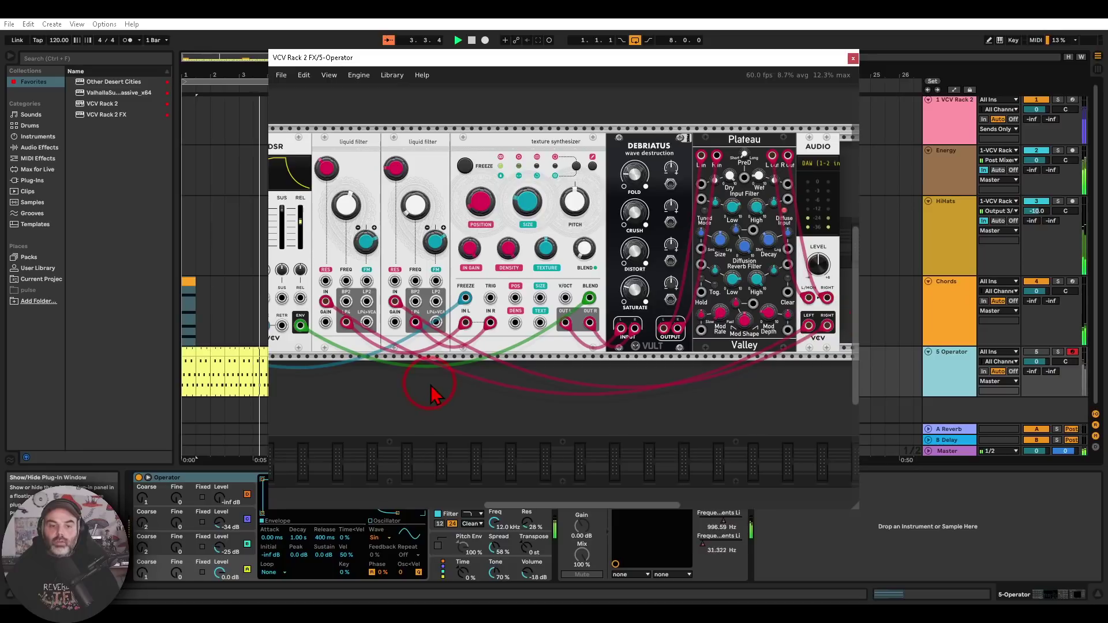
scroll(433, 391, left, 3)
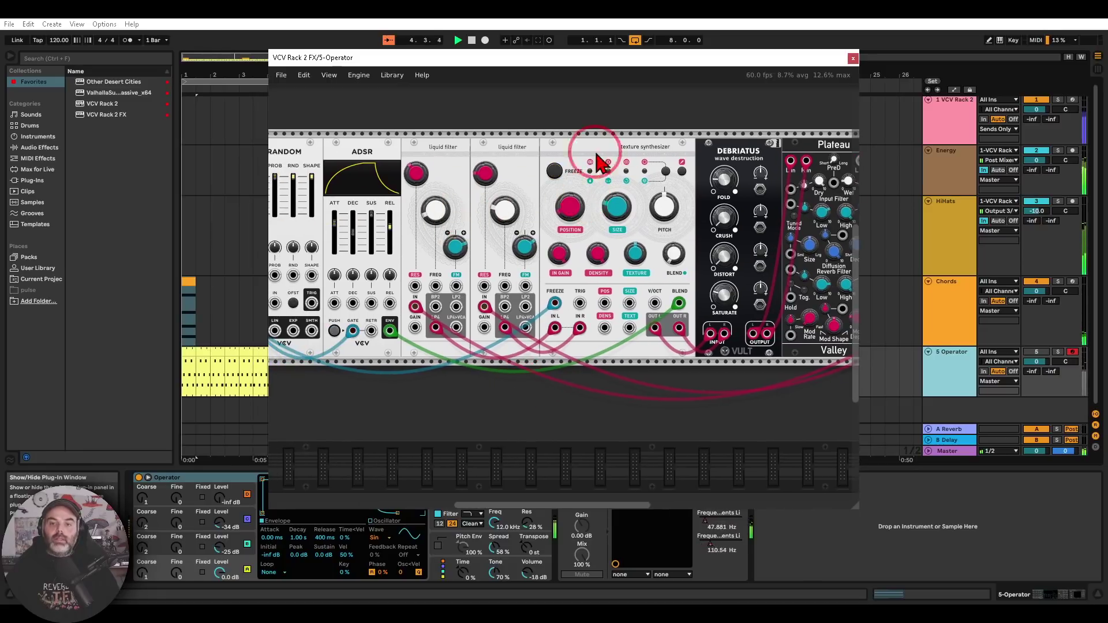
mouse_move(630, 220)
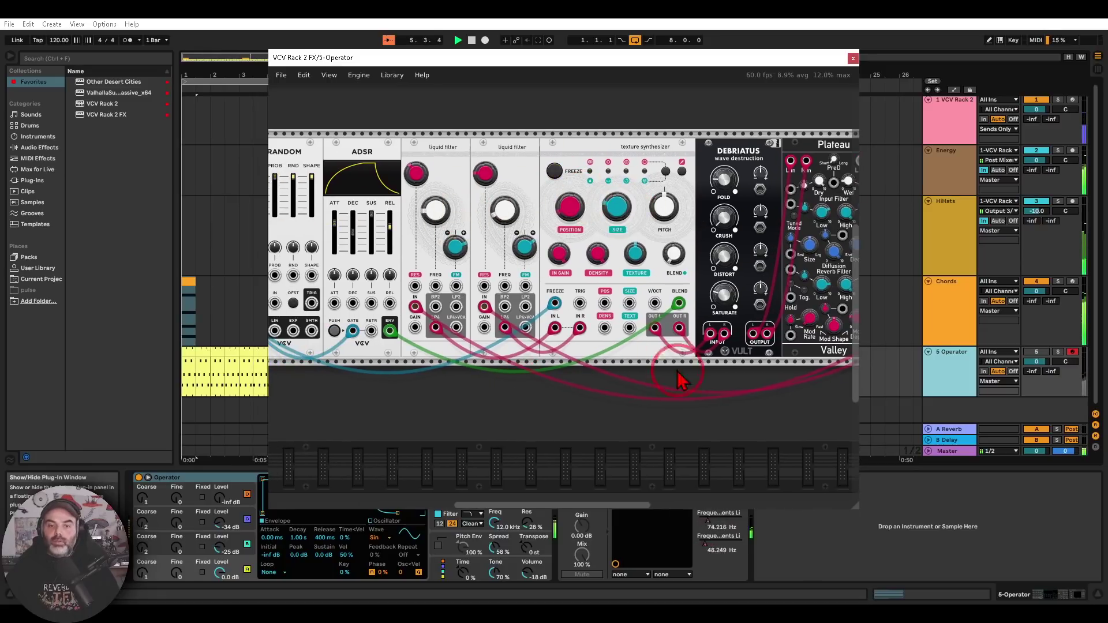
scroll(635, 404, right, 3)
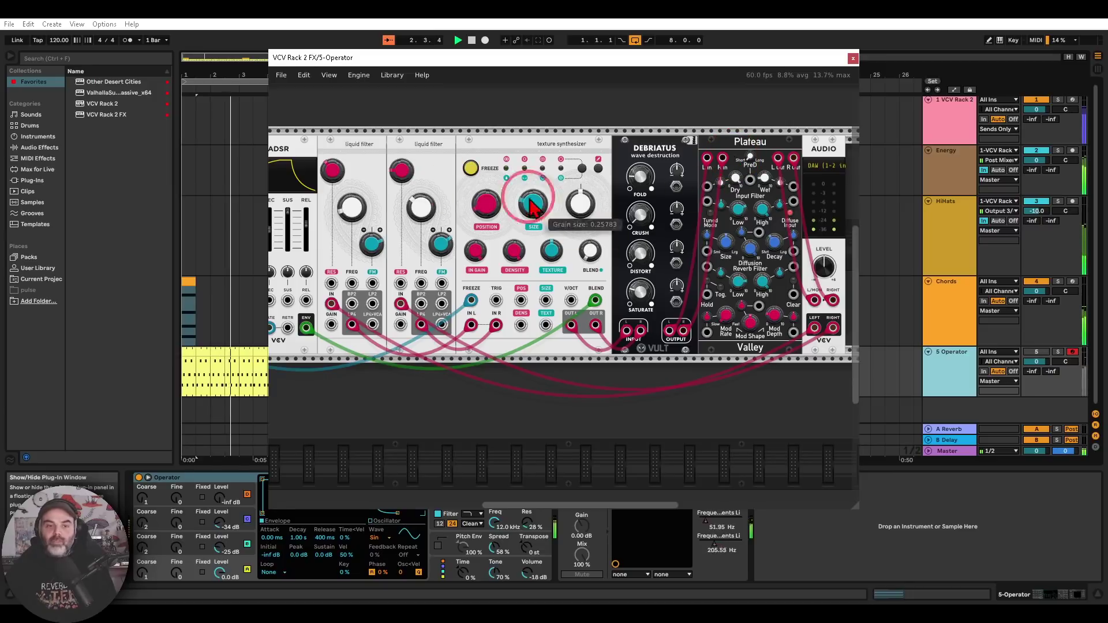
click(353, 206)
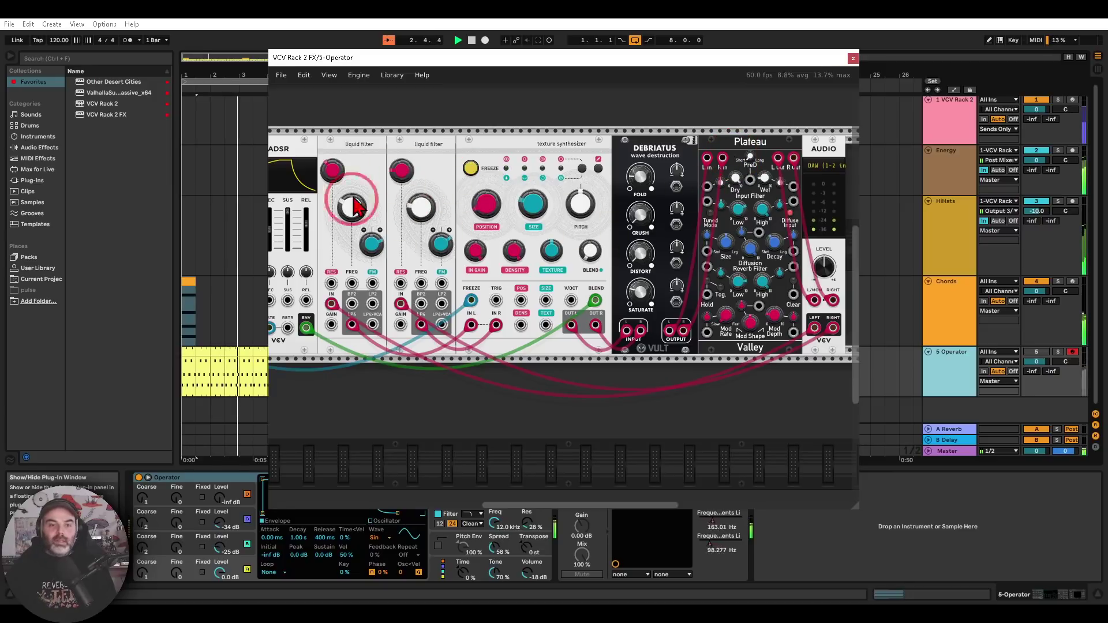
click(852, 58)
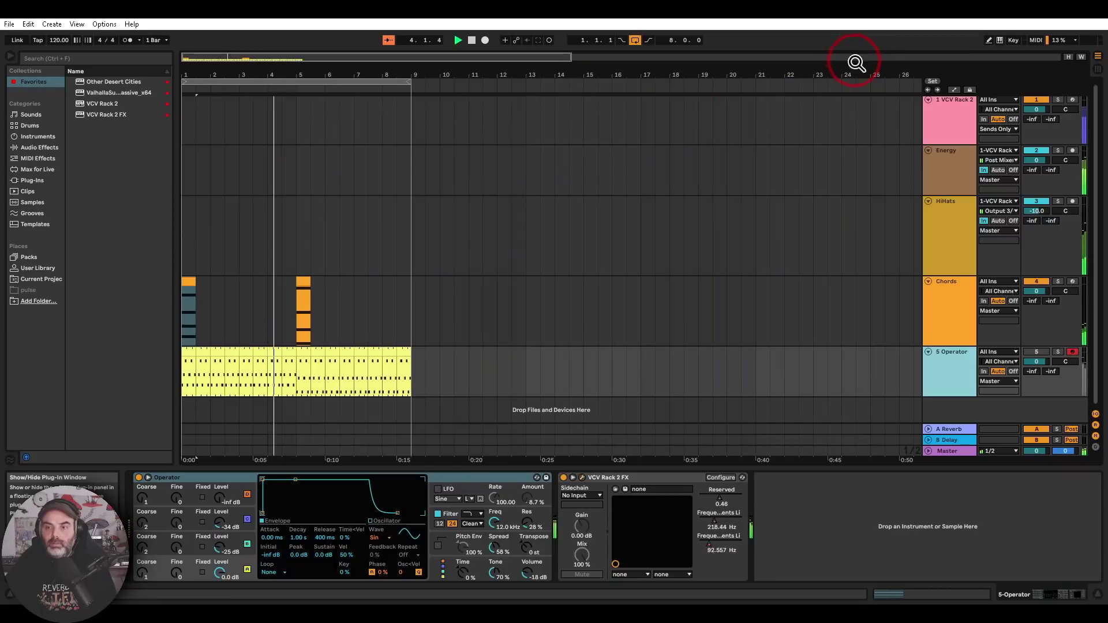
Show the arrangement's automation lanes and compare 5 Operator's Frequency envelopes with the liquid filter frequency knobs in VCV Rack 2 FX
click(953, 90)
scroll(456, 299, down, 2)
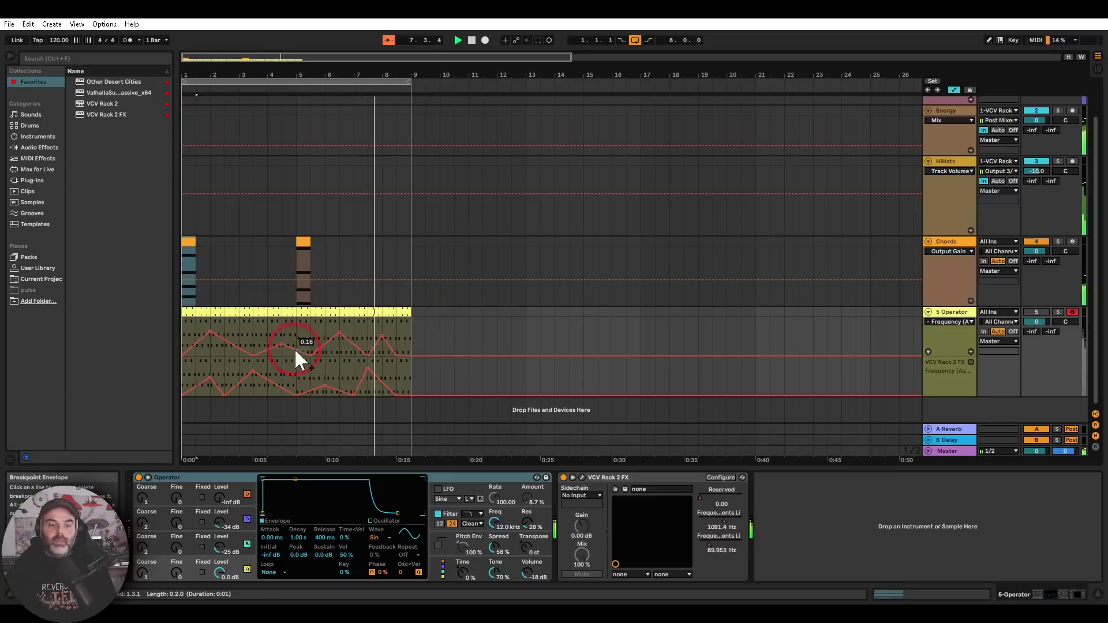
click(582, 478)
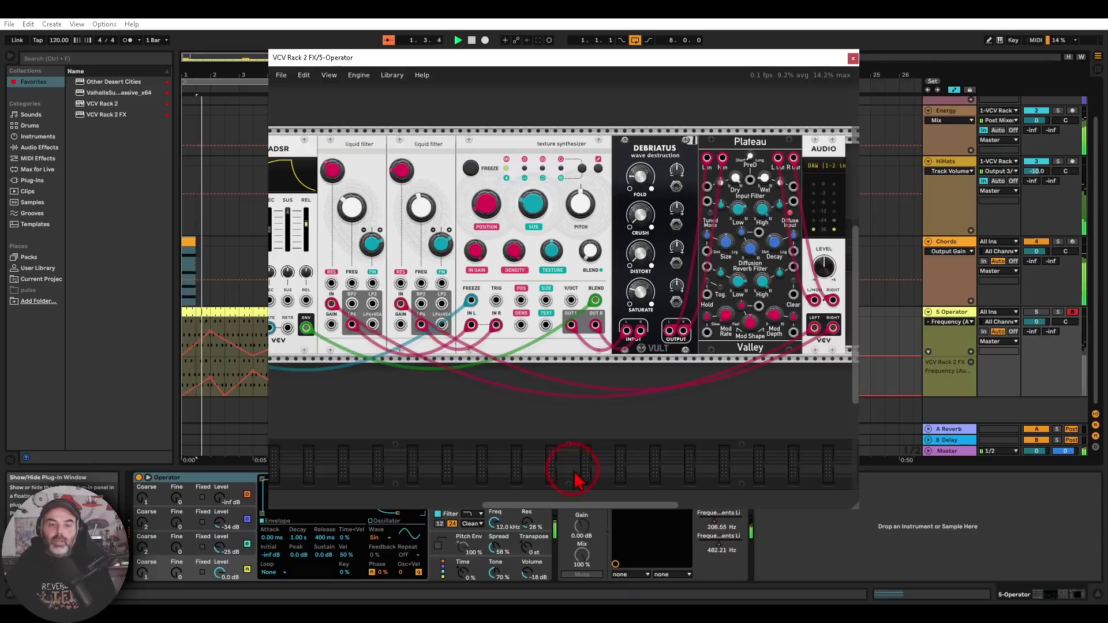
click(376, 247)
click(358, 216)
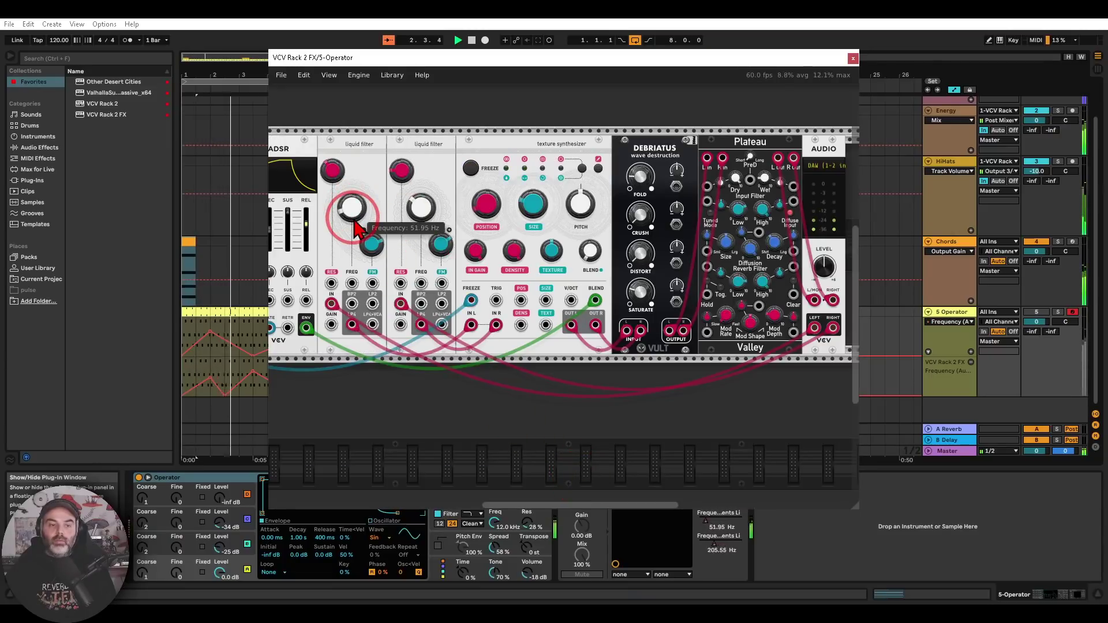
Activate the 5 Operator track, listen with its VCV Rack 2 FX patch in view, and close the plug-in window
click(996, 323)
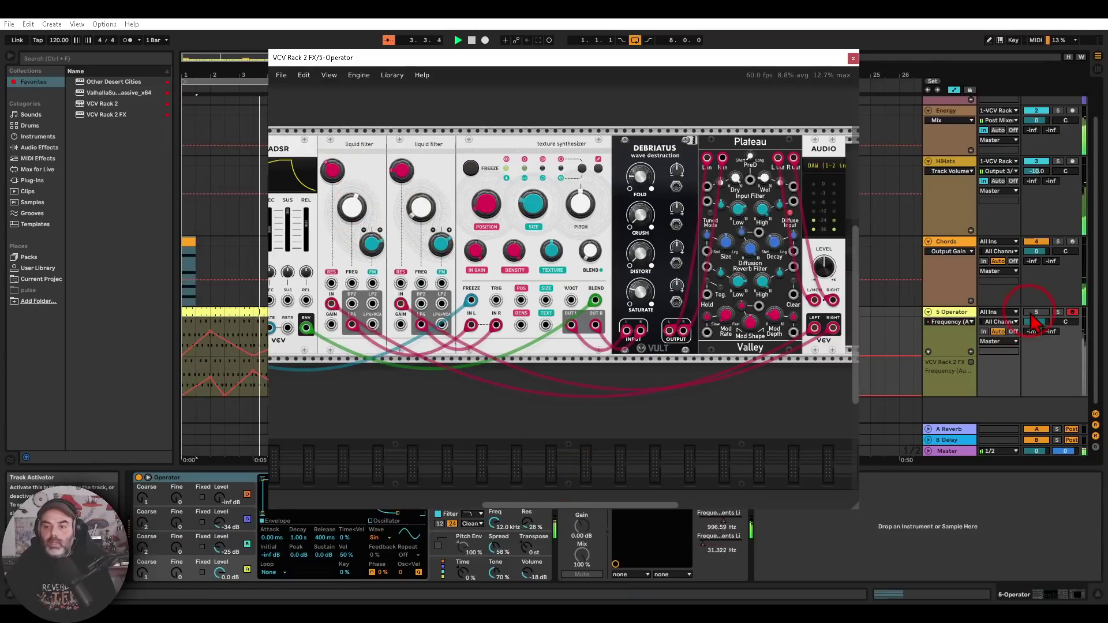
click(484, 224)
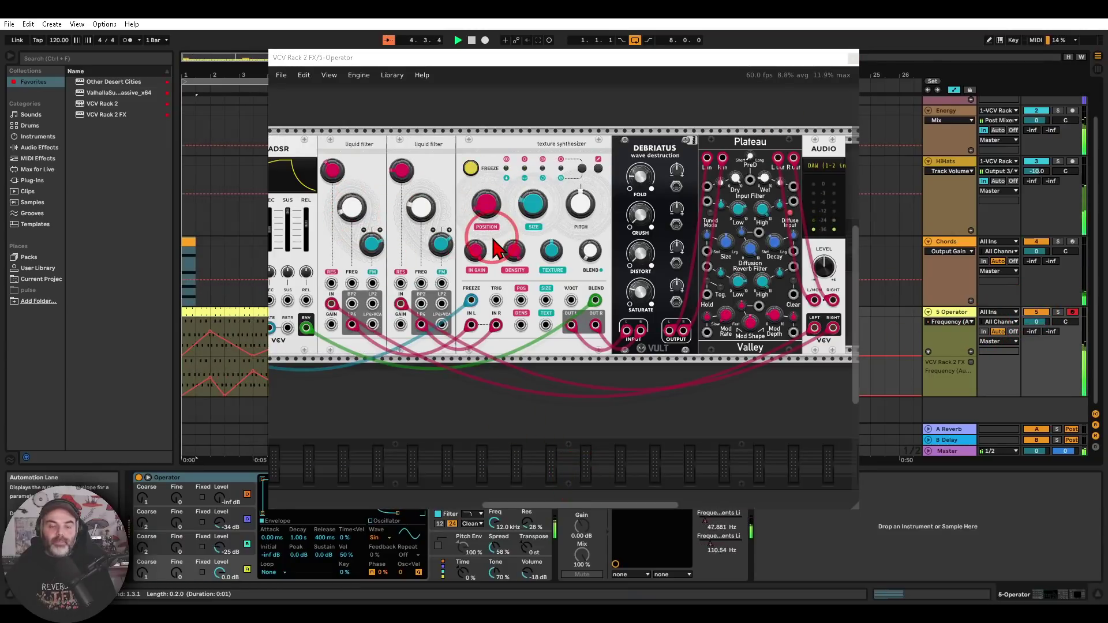
click(457, 155)
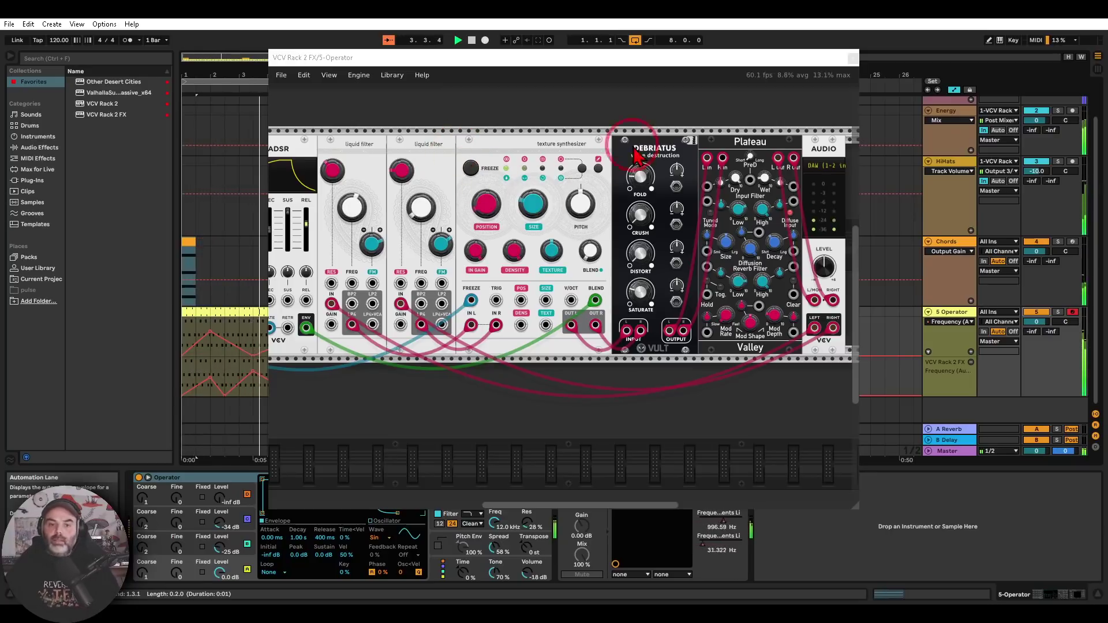
click(853, 58)
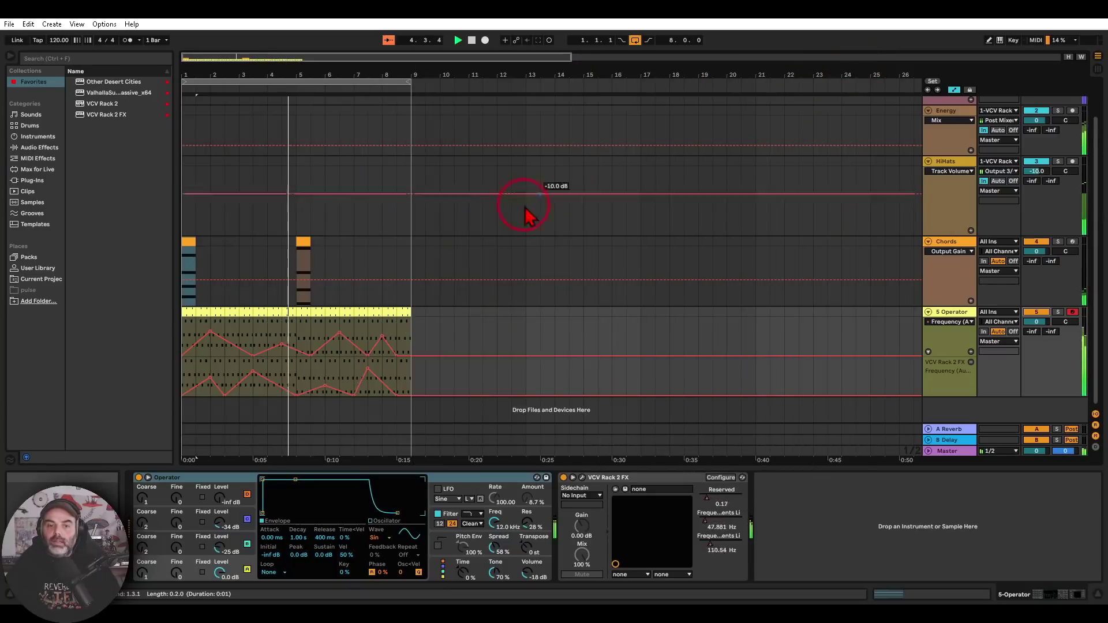
scroll(462, 235, up, 3)
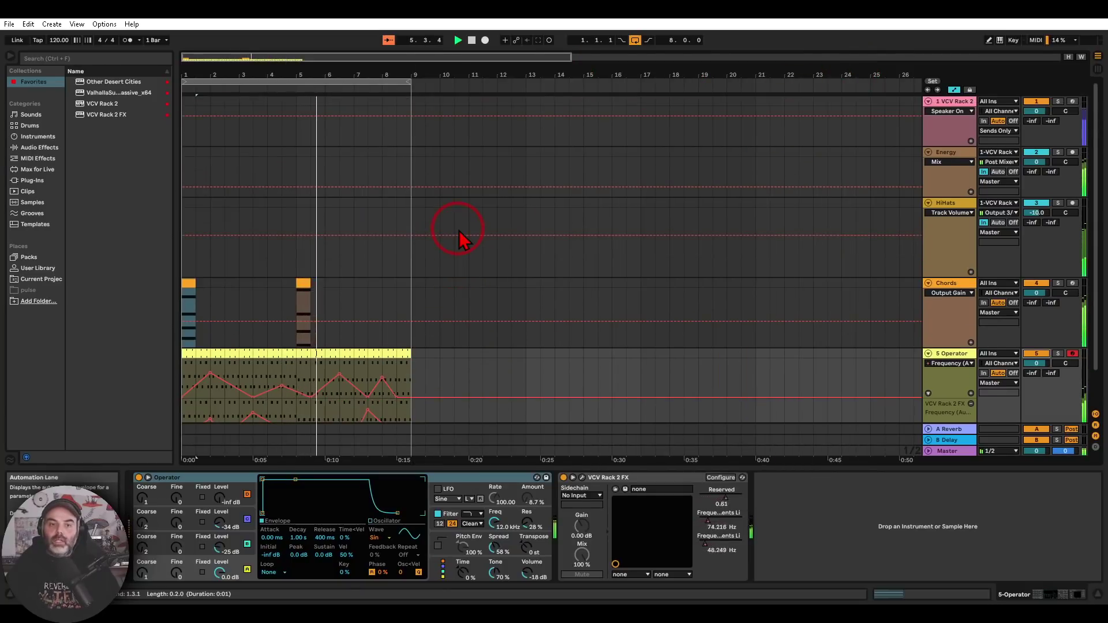